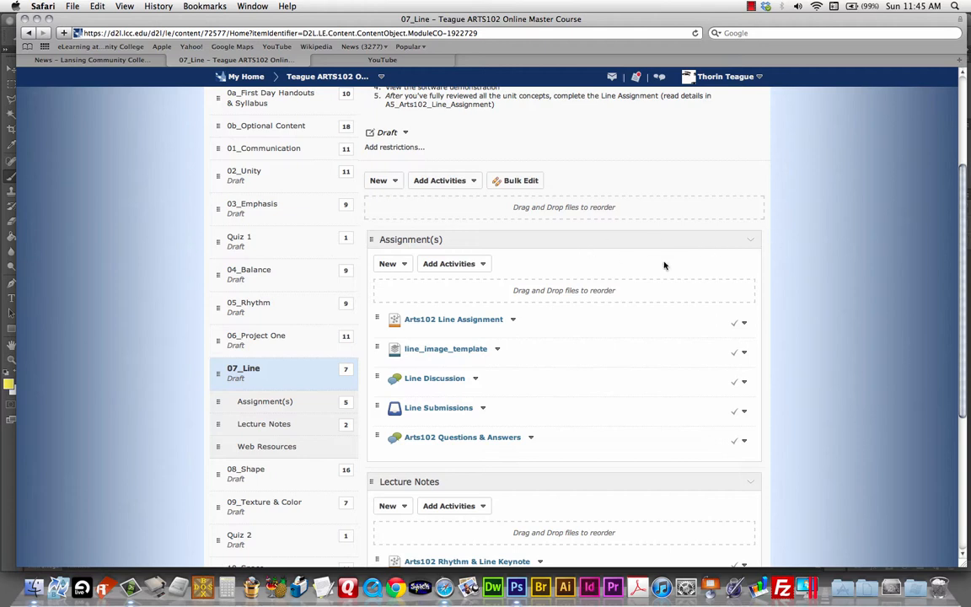
Open line_image_template in the 07_Line module's assignments and download the template file
click(425, 354)
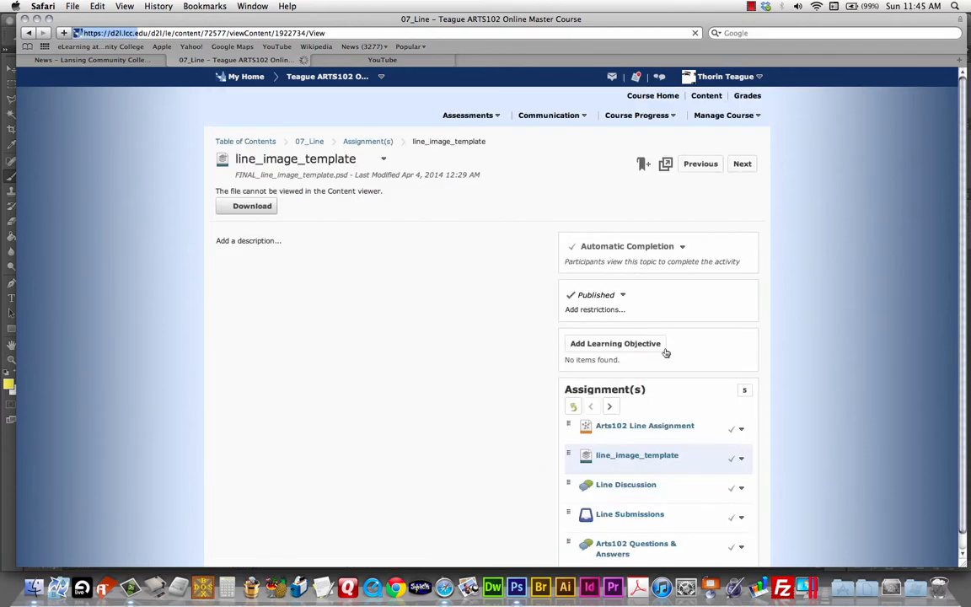
click(270, 208)
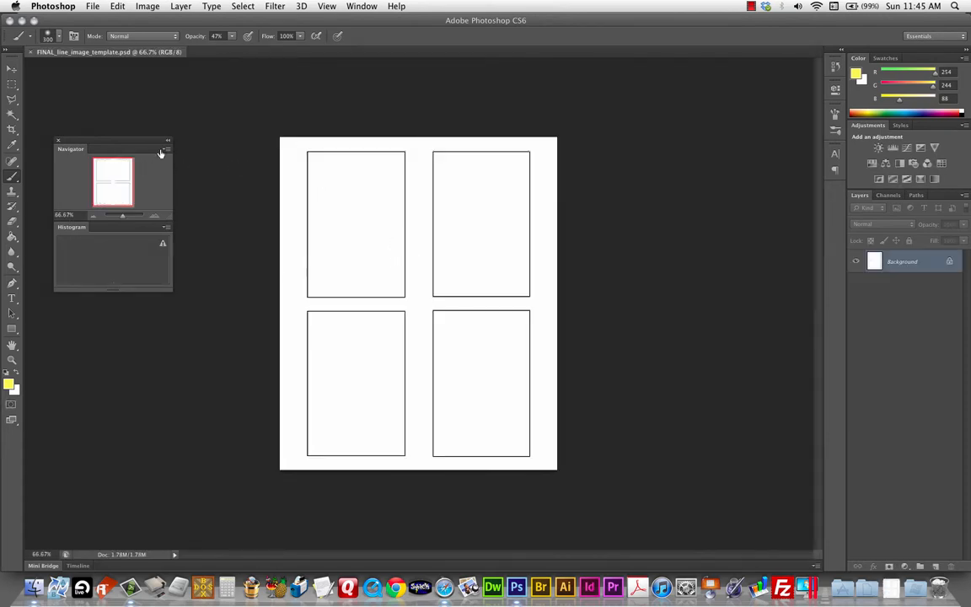
Switch to Photoshop and reset the Essentials workspace to its default layout
click(924, 39)
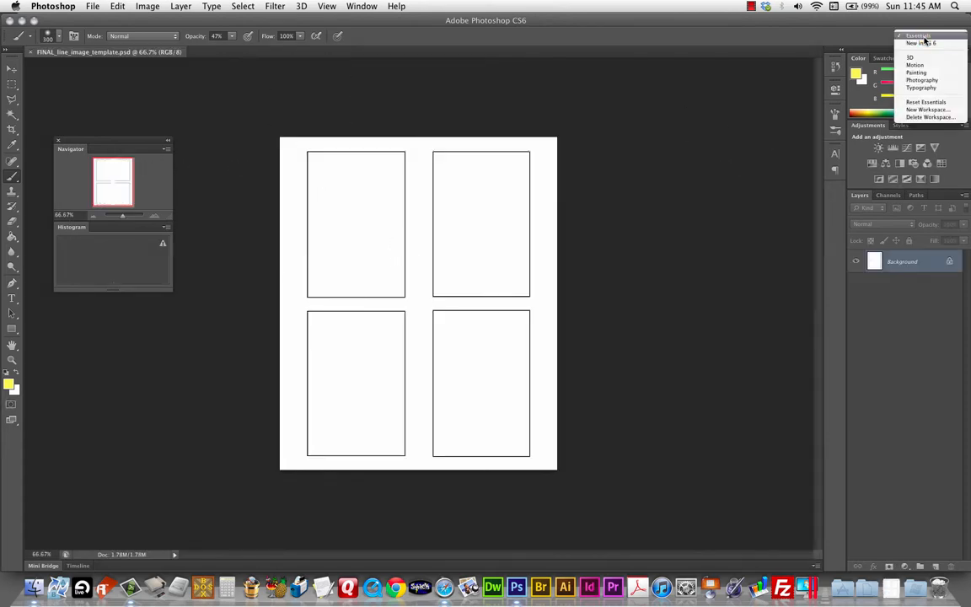
click(925, 102)
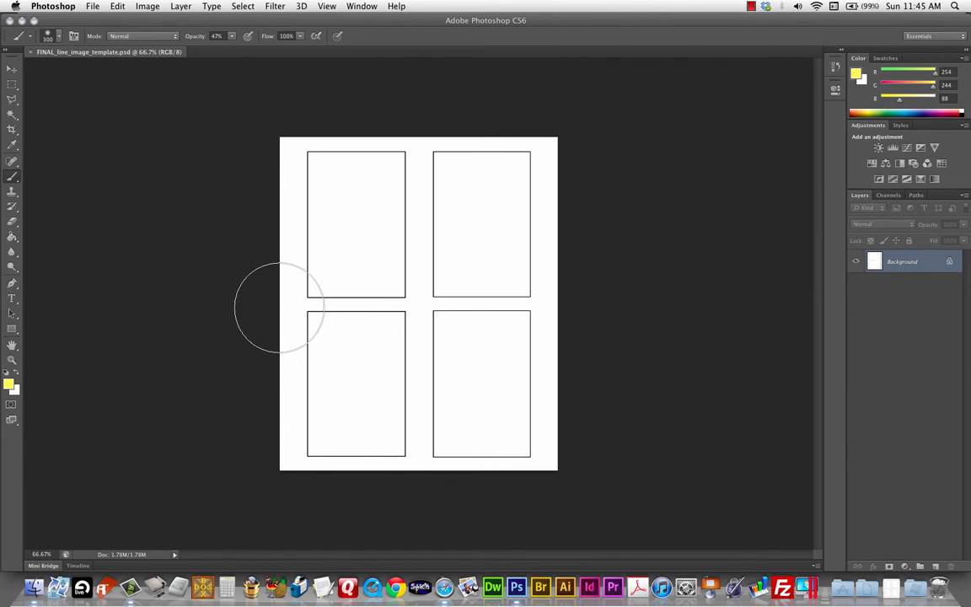
Reduce the brush size step by step to below 70 px
key(bracketleft)
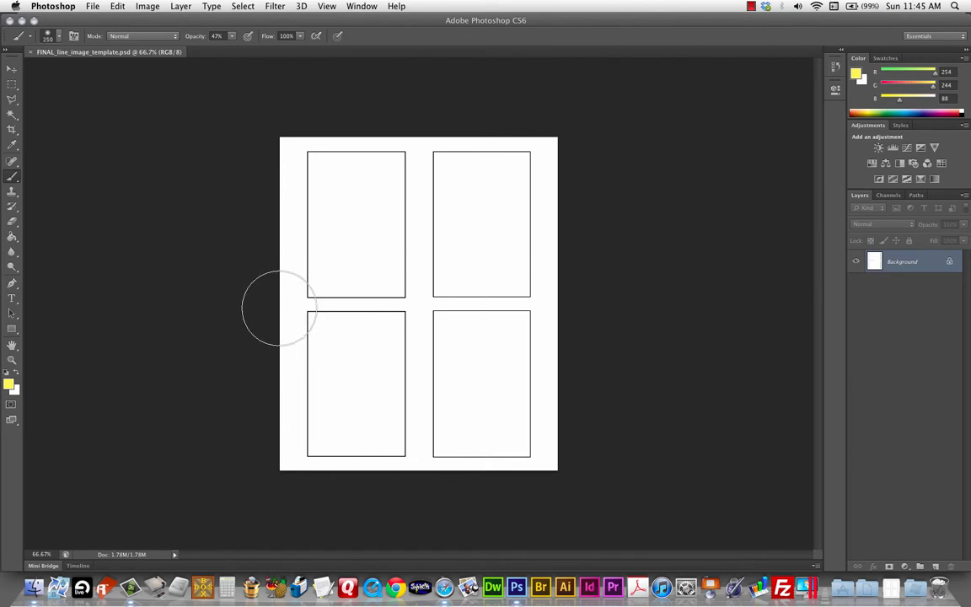
key(bracketleft)
key(bracketleft)
key(bracketleft)
key(bracketleft)
key(bracketleft)
key(bracketleft)
key(bracketleft)
key(bracketleft)
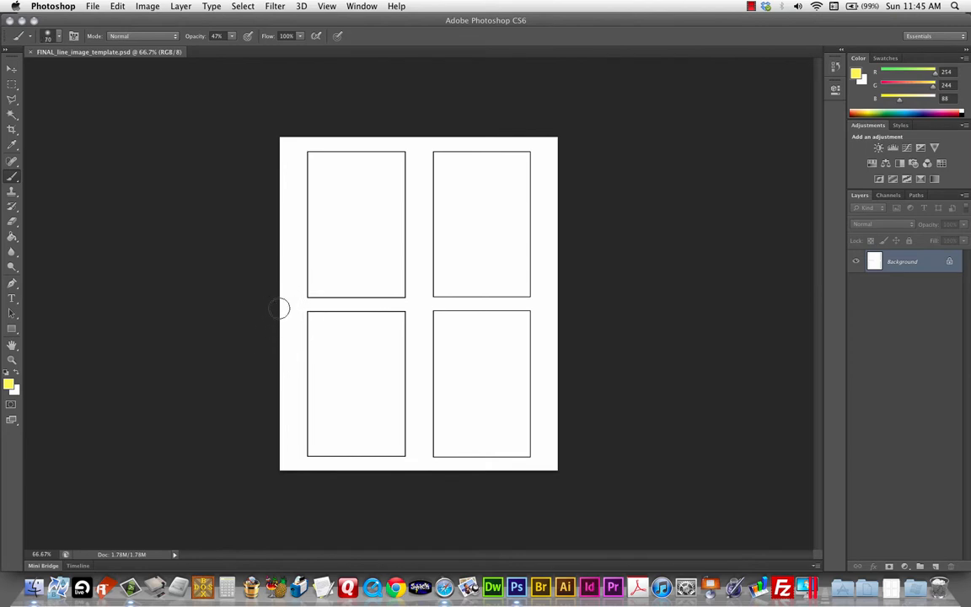
key(bracketleft)
key(bracketleft)
Choose the Rectangle shape tool and set the foreground colour to red df1e1e
click(13, 202)
drag(12, 328, 69, 325)
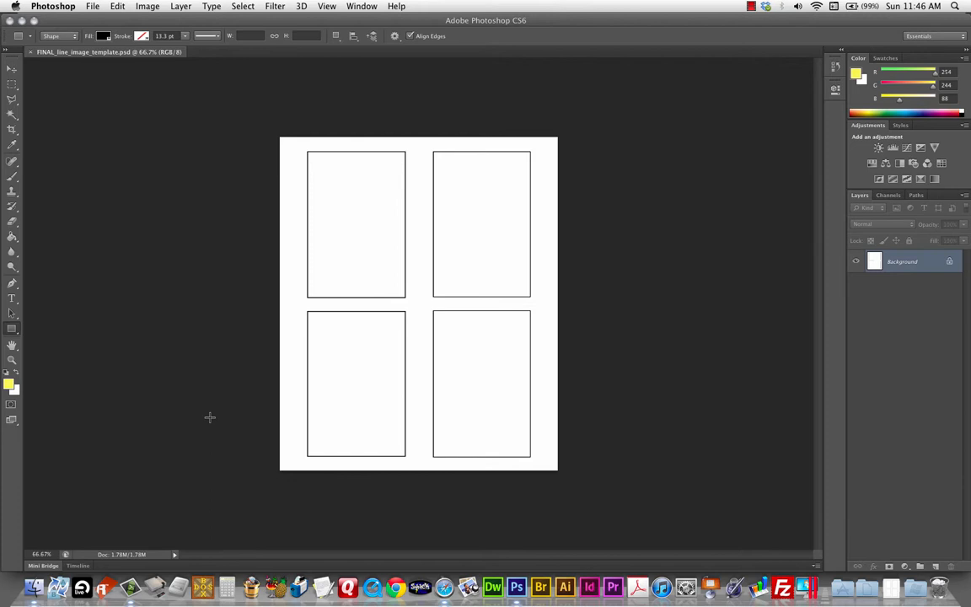
click(9, 385)
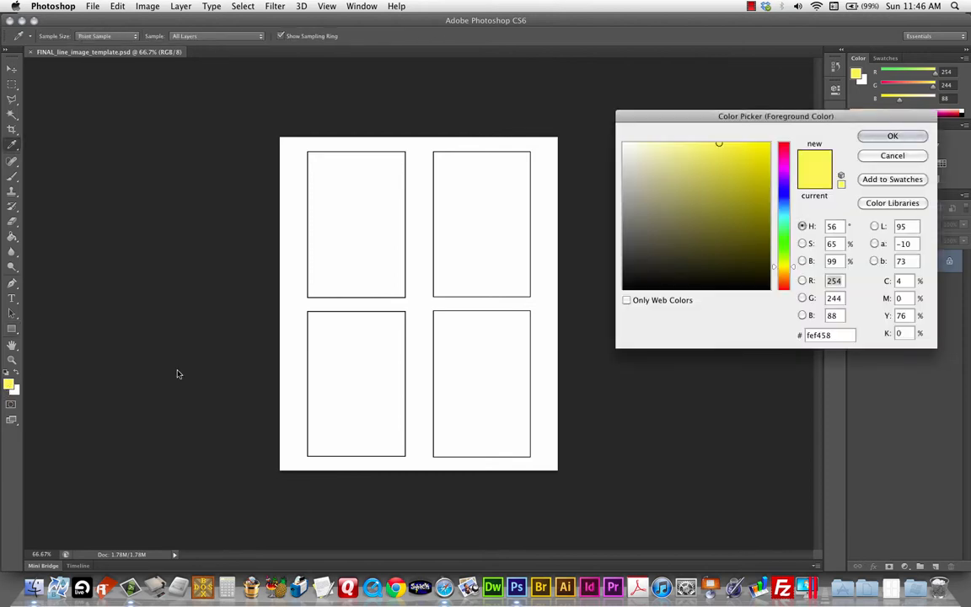
click(783, 287)
click(748, 147)
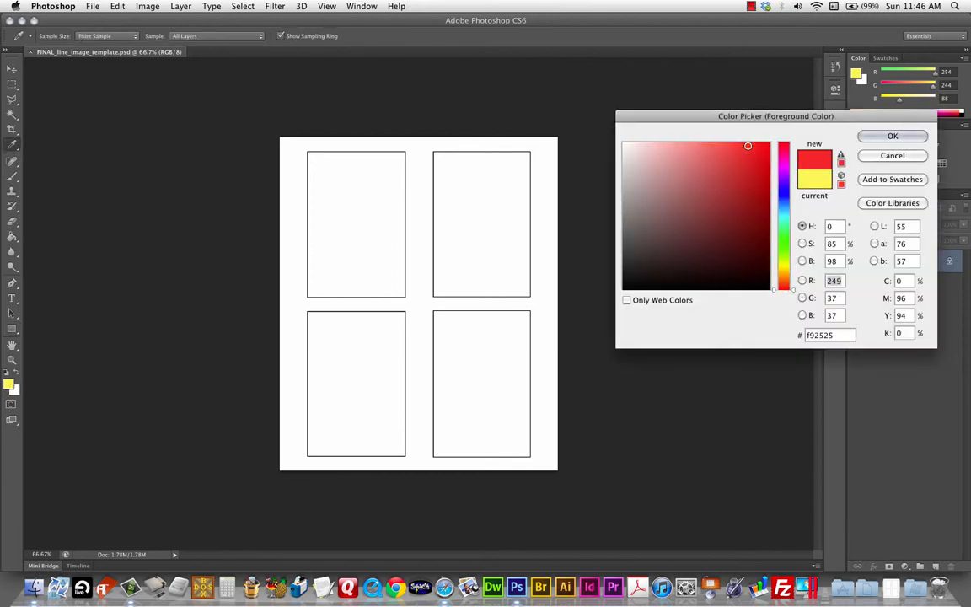
click(765, 157)
click(751, 170)
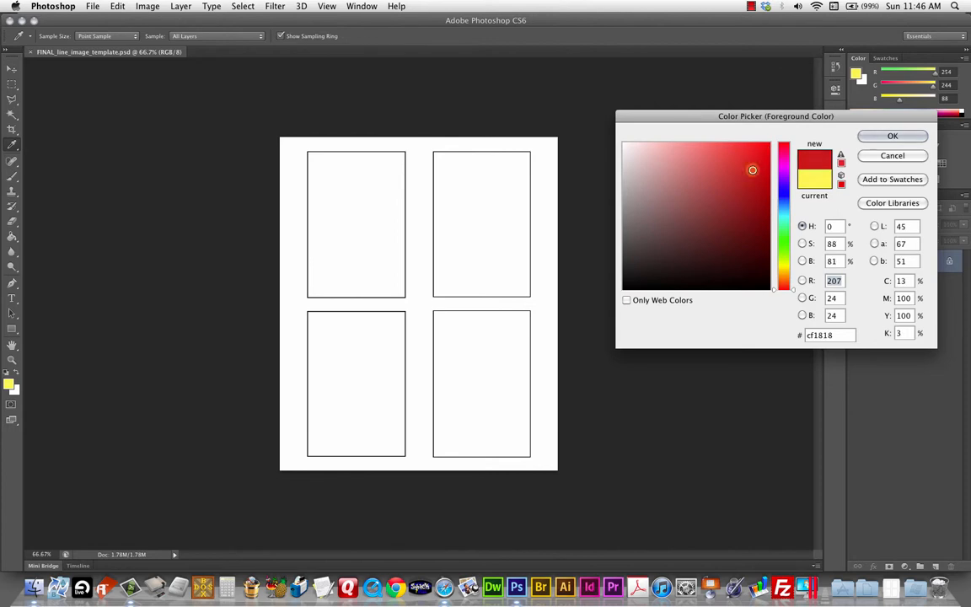
click(785, 284)
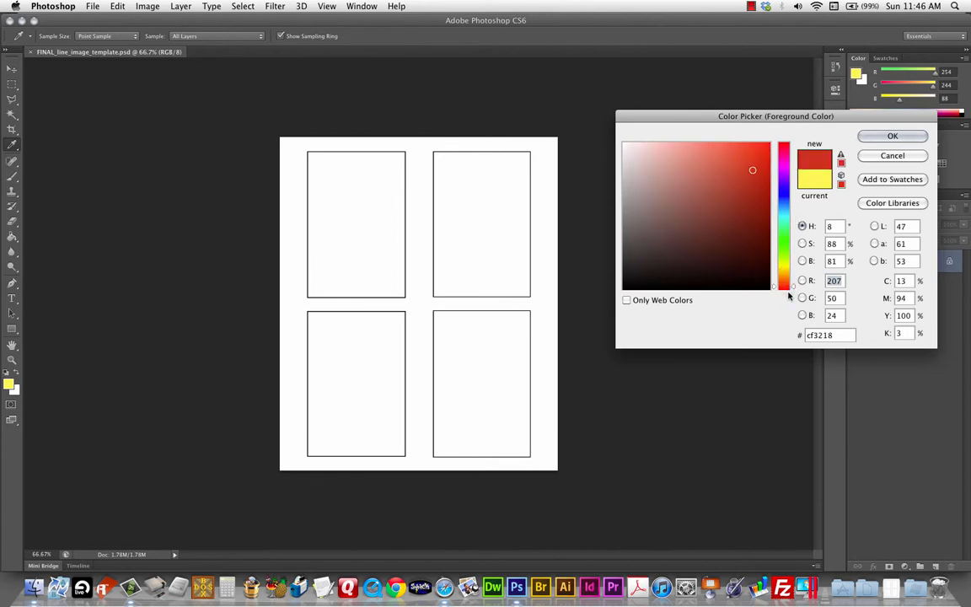
click(789, 295)
click(749, 160)
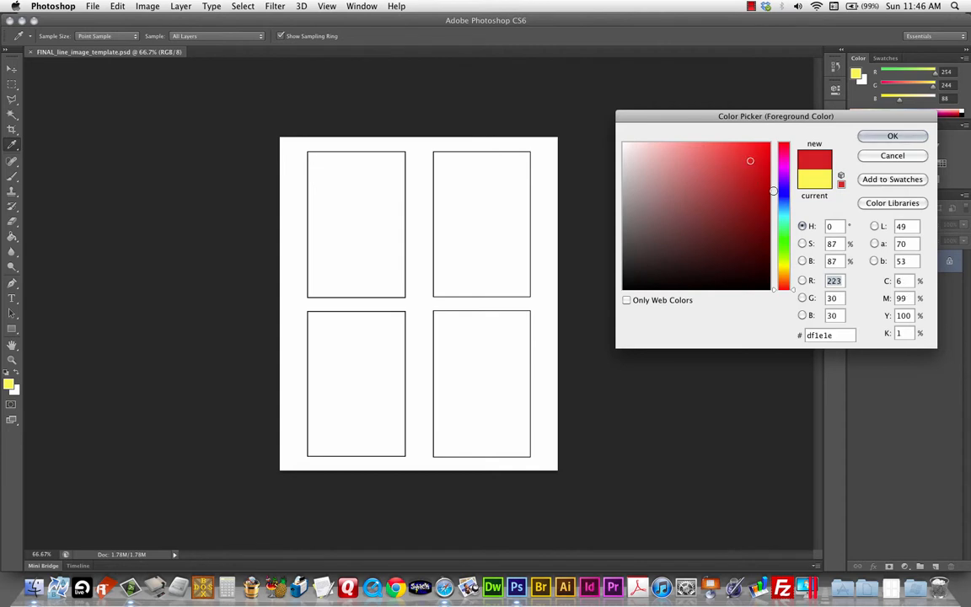
click(893, 135)
Draw a red horizontal bar about 254 × 21 px across the lower-left frame, near its upper edge
key(u)
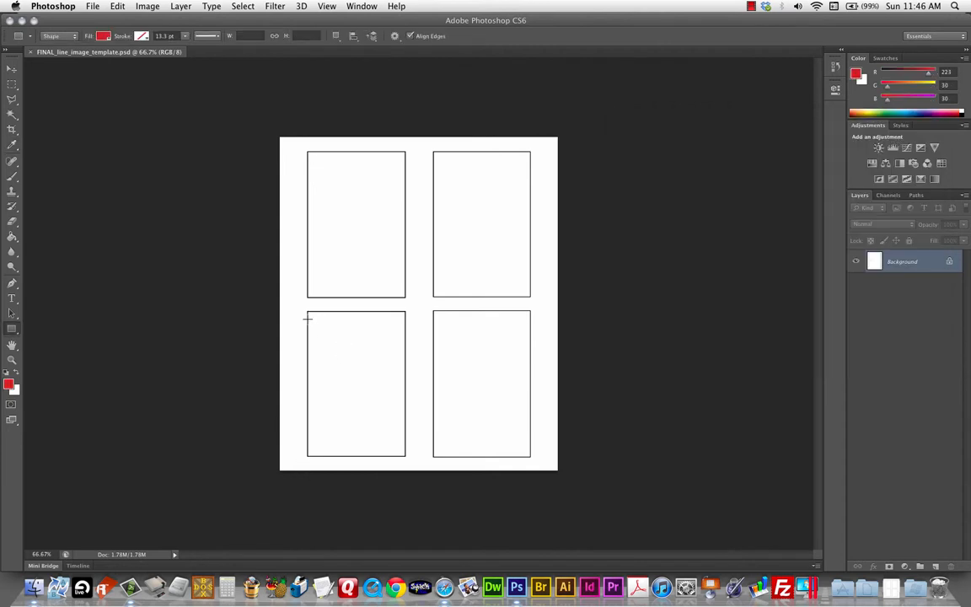
drag(308, 318, 405, 325)
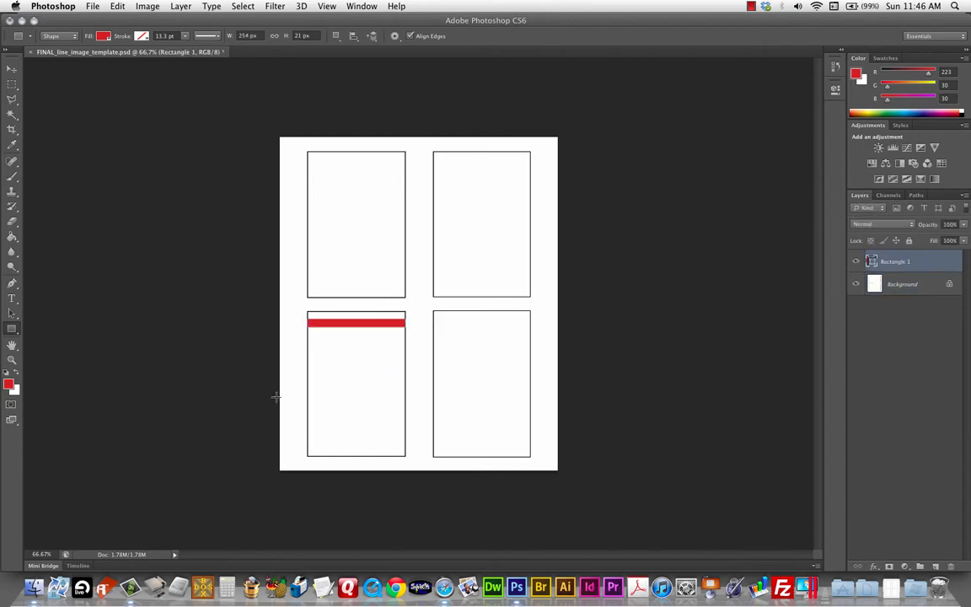
Set the foreground colour to blue, RGB 30, 71, 223
click(9, 384)
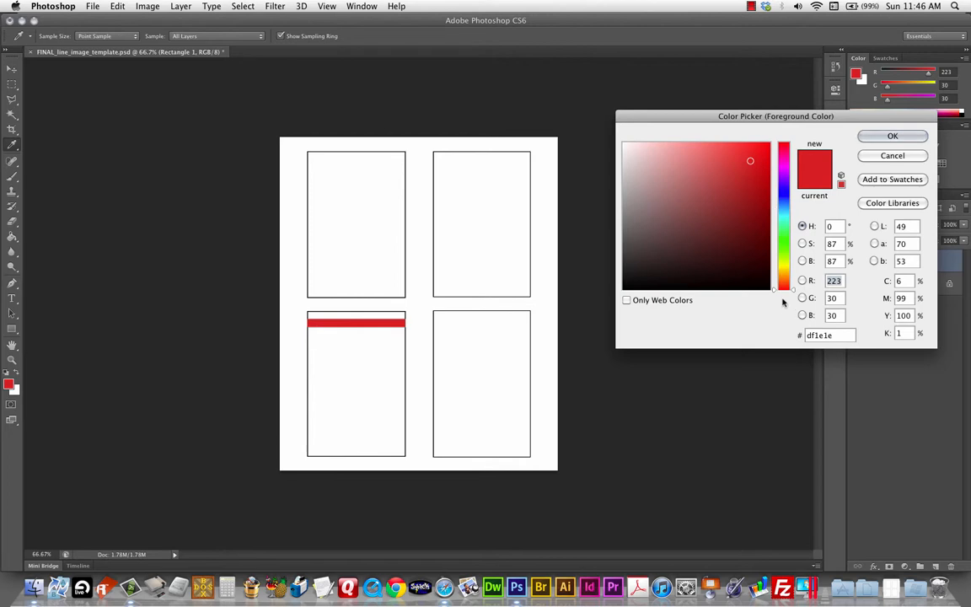
click(783, 197)
click(892, 136)
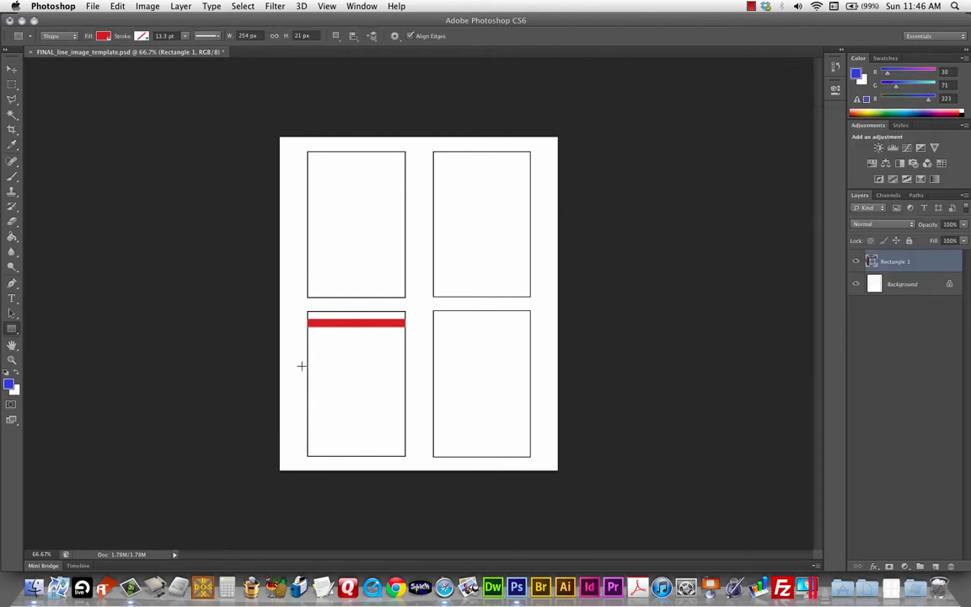
Draw a thin horizontal bar about 258 × 10 px below the red bar and change its fill to the recently used blue
drag(306, 332, 406, 337)
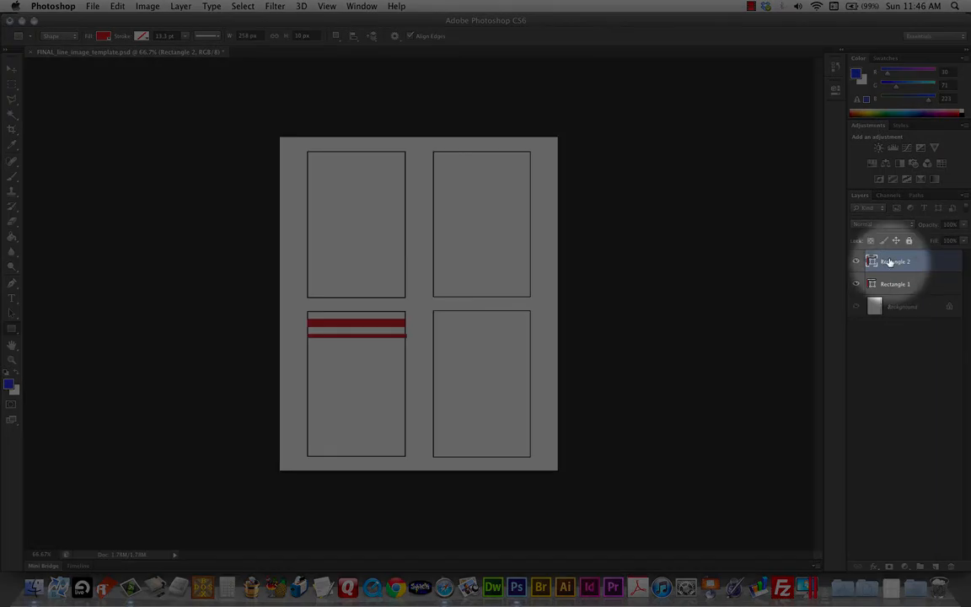
click(103, 36)
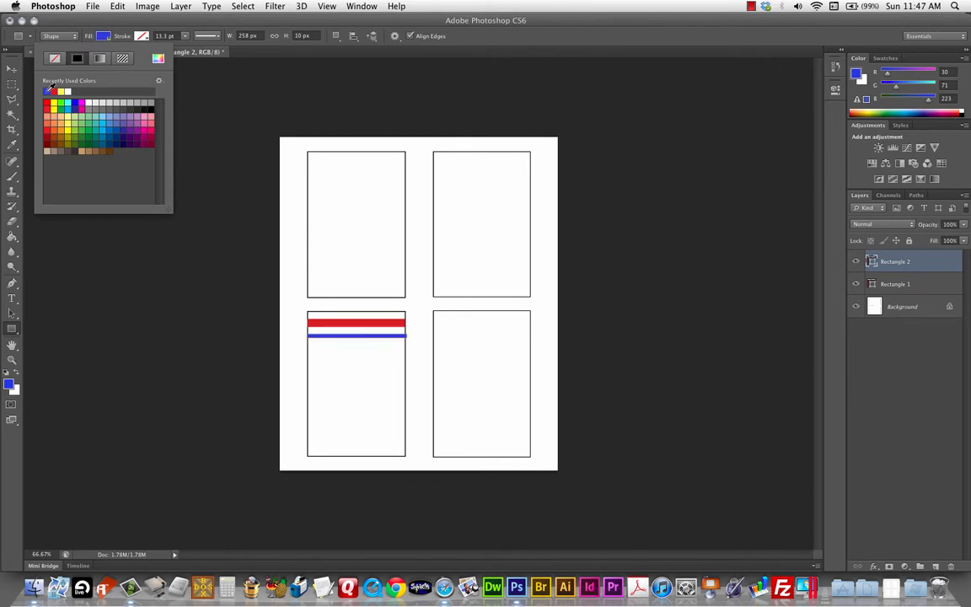
click(95, 36)
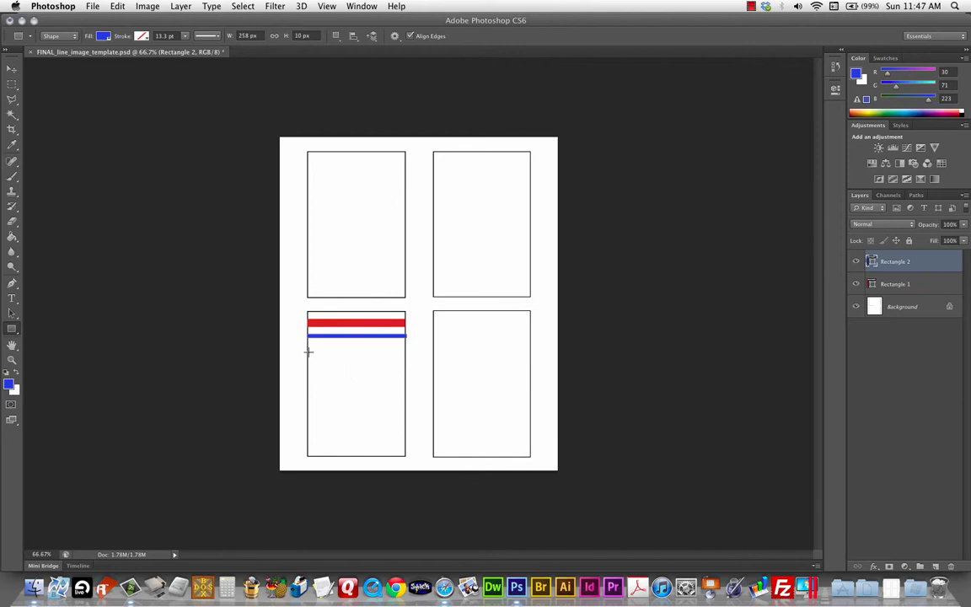
Draw a thicker blue bar about 256 × 18 px across the frame below the thin blue bar
drag(307, 343, 405, 352)
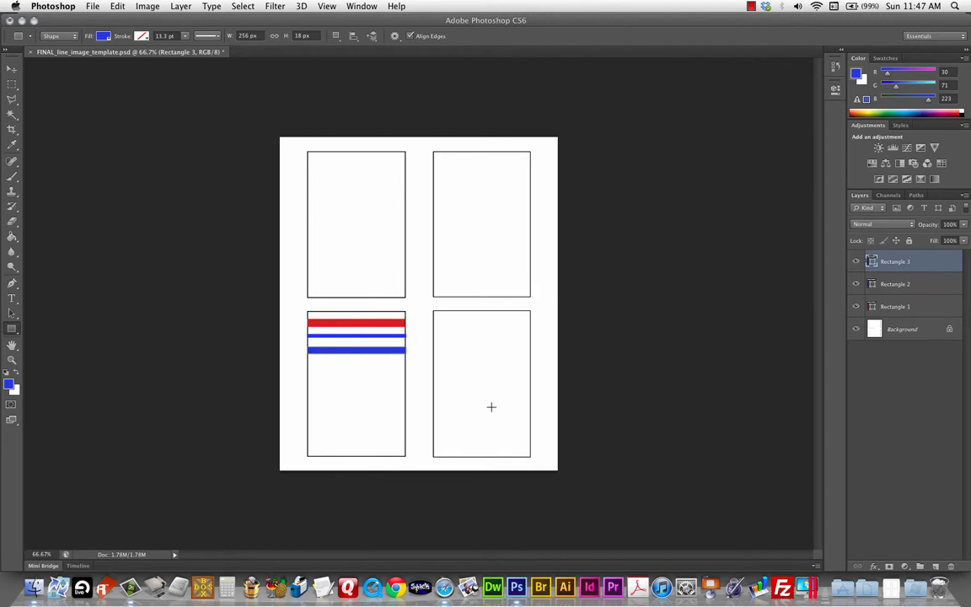
key(super+plus)
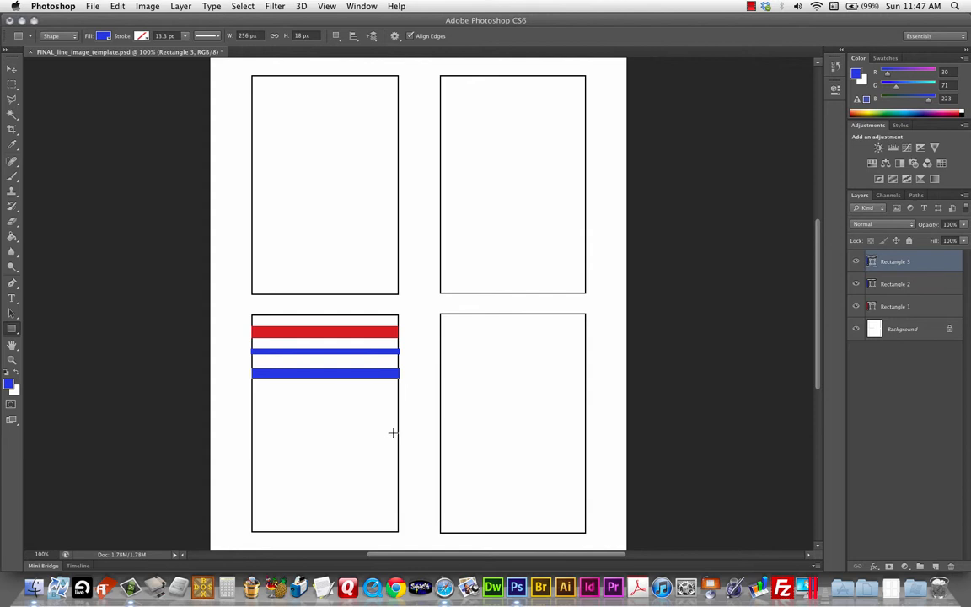
Select the Rectangle 1 layer and try to duplicate the red bar with the Move tool
click(881, 306)
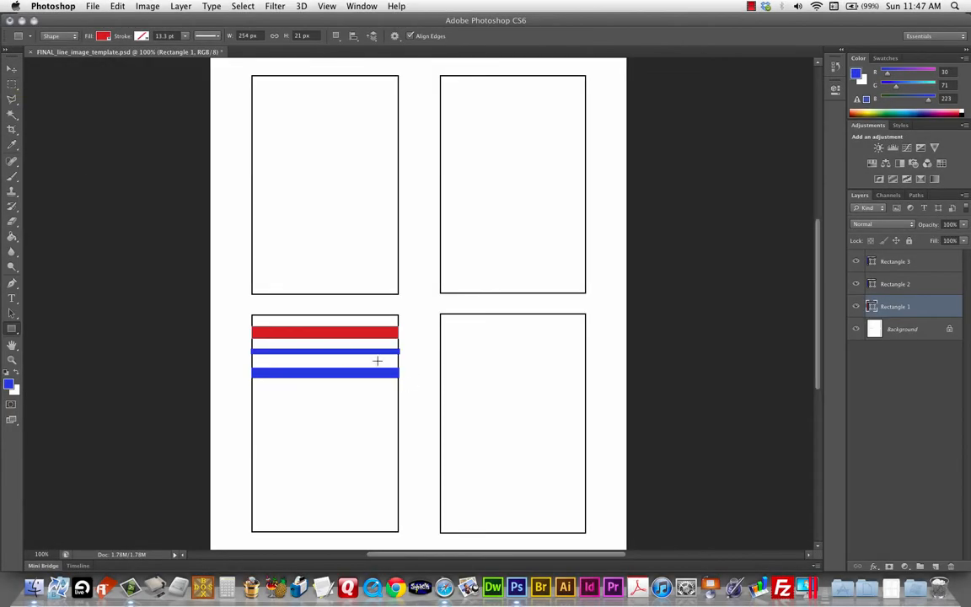
key(v)
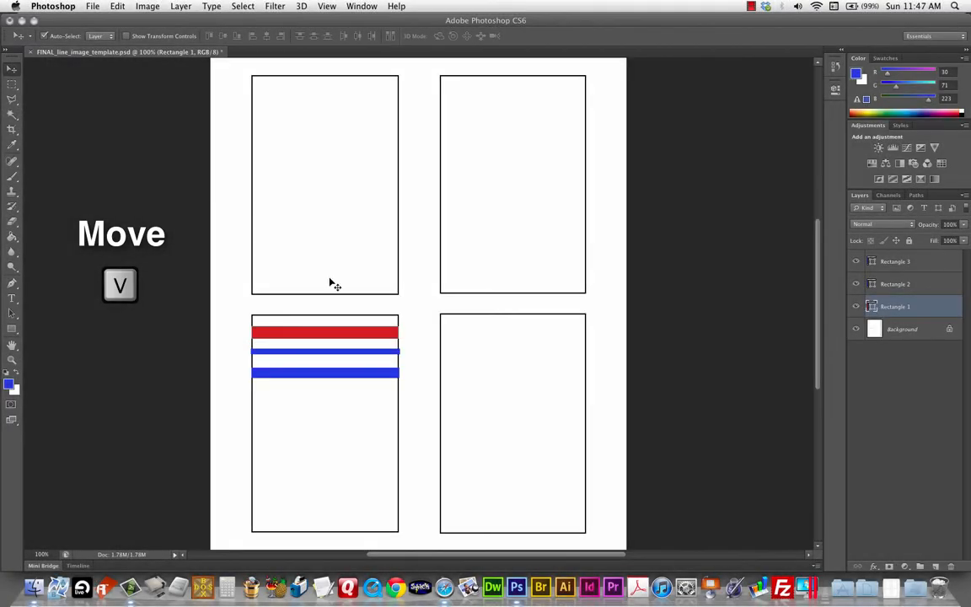
alt+click(321, 334)
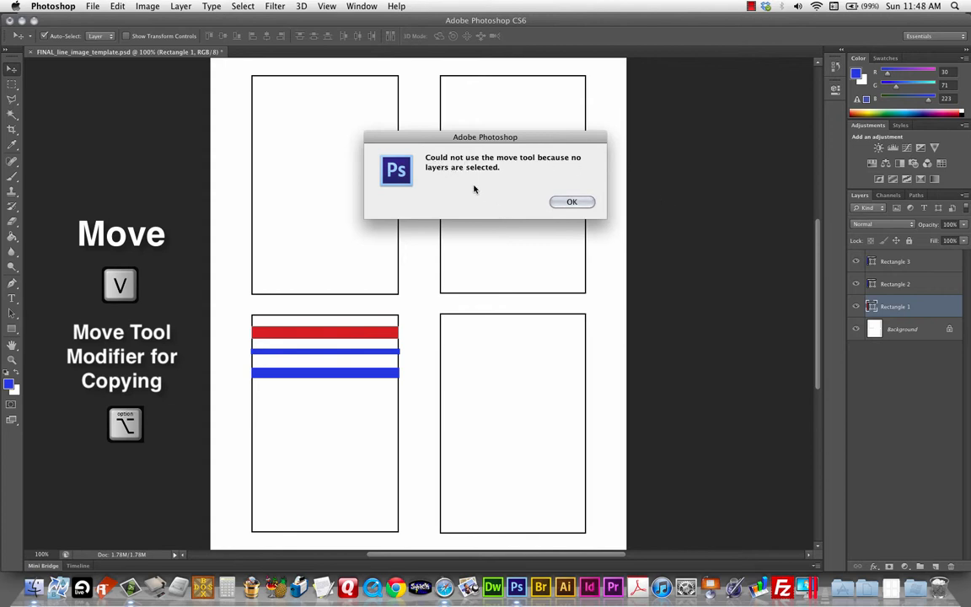
click(575, 200)
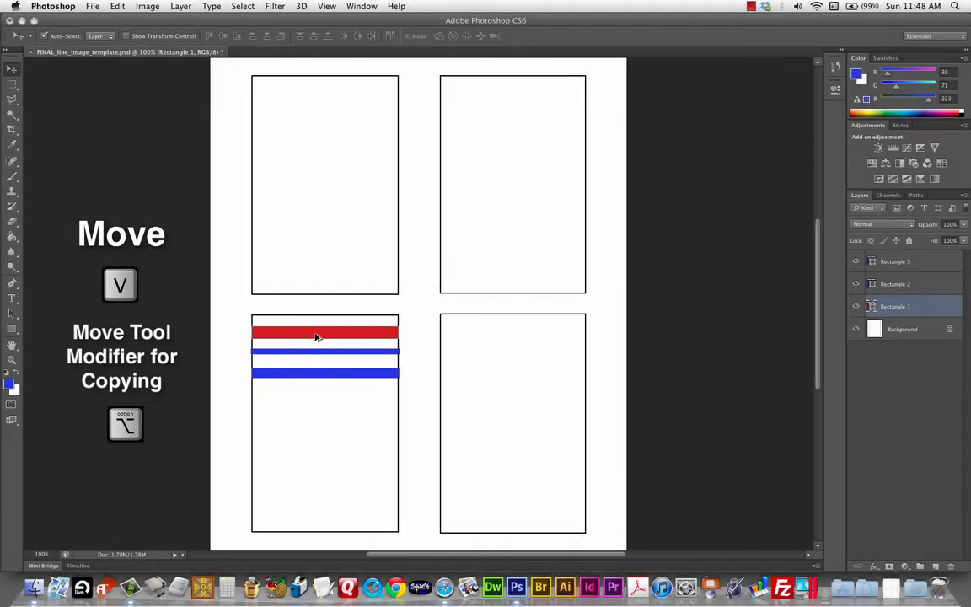
click(317, 337)
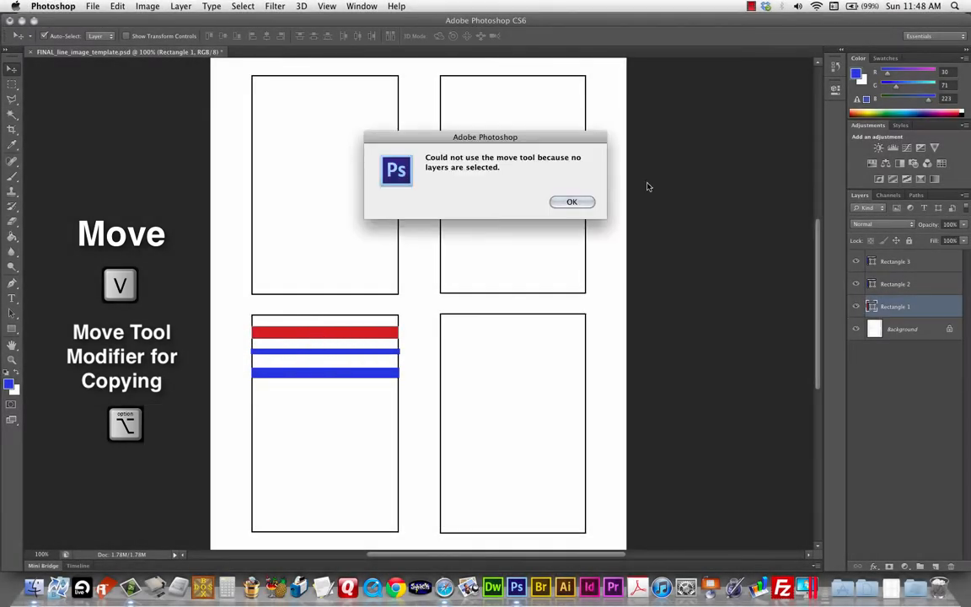
click(567, 200)
With Auto-Select off, duplicate the red bar from its selected layer and place the copy below the thick blue bar
click(927, 308)
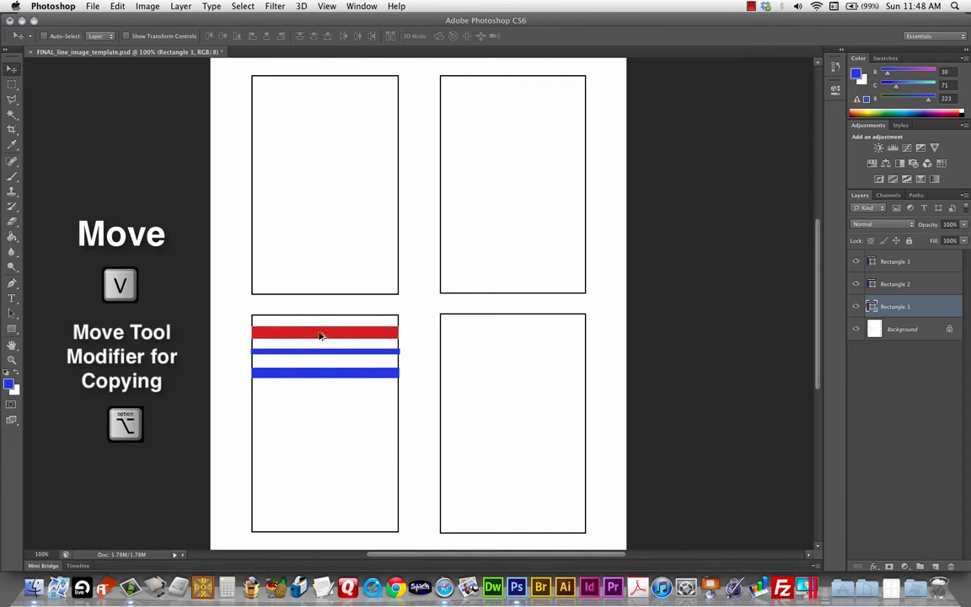
drag(319, 338, 320, 395)
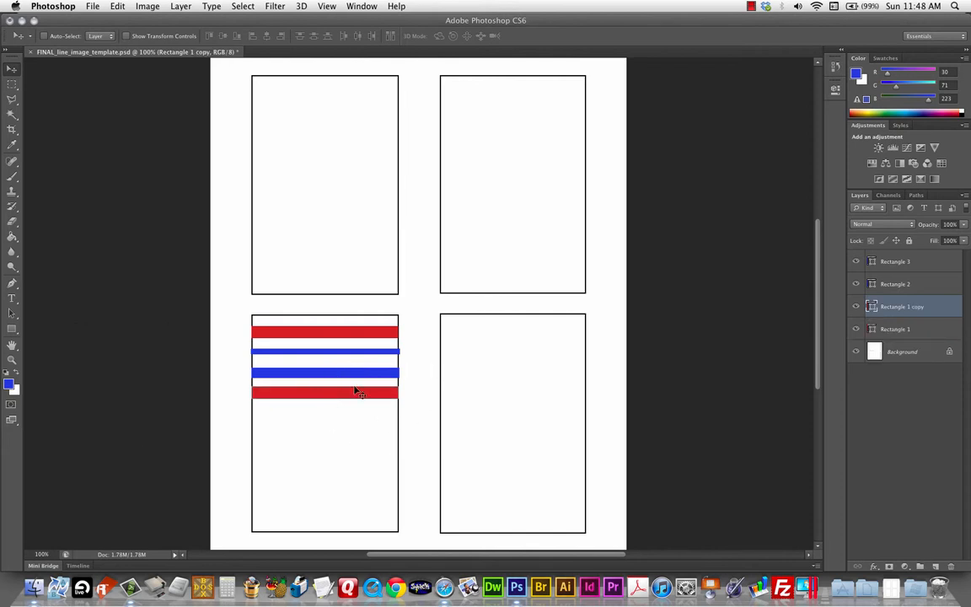
Transform the copied red bar, scaling its height to 33.33% while keeping its full width
key(super+t)
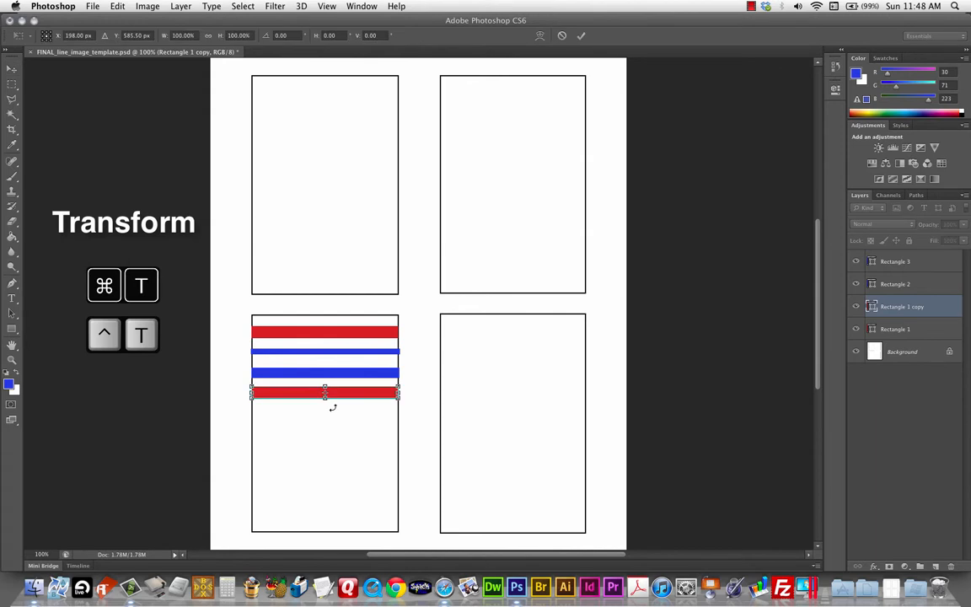
drag(326, 393, 325, 389)
key(super+equal)
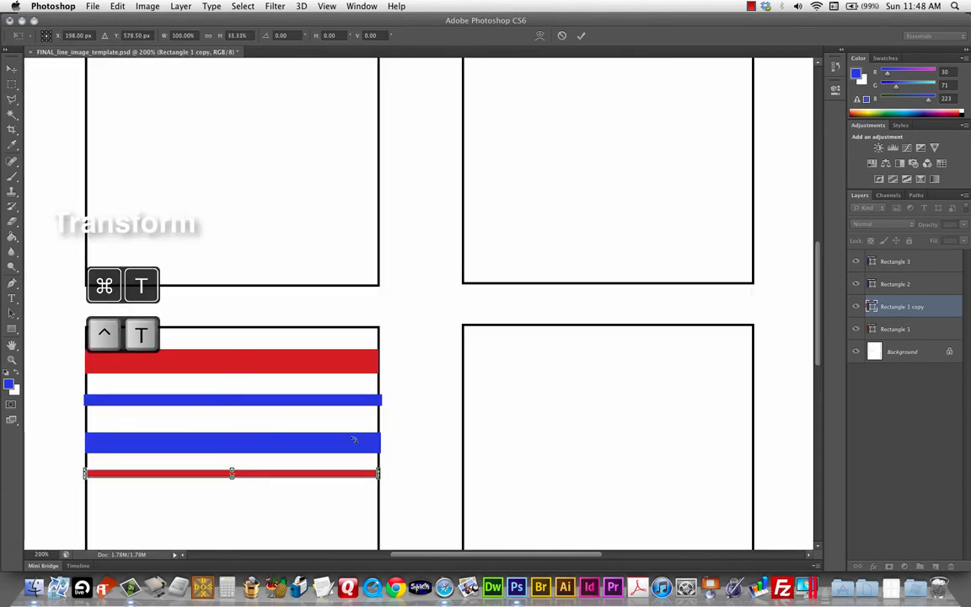
key(Return)
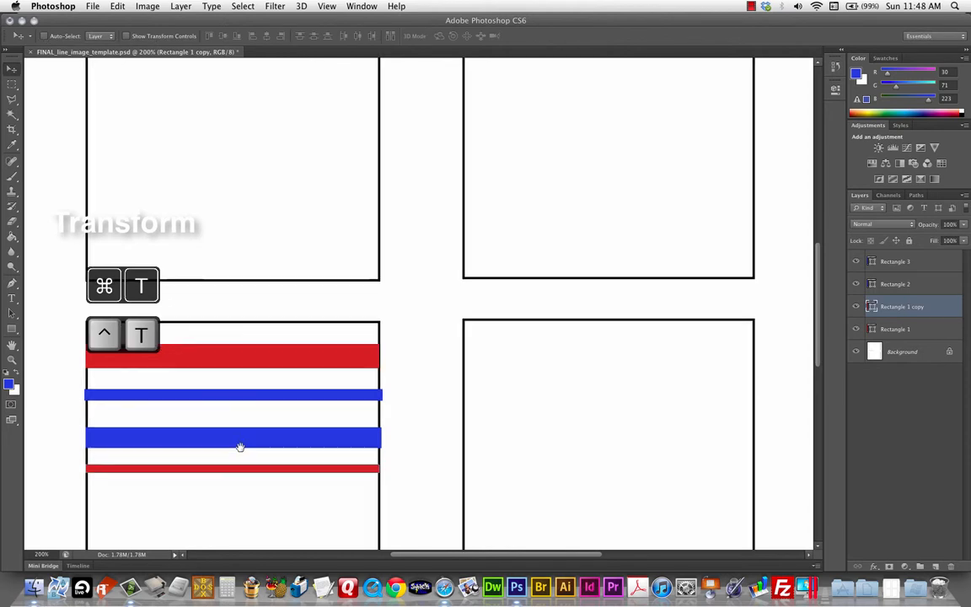
Duplicate the thin red bar just below itself and scale the copy's height to 57.14%
drag(238, 448, 331, 356)
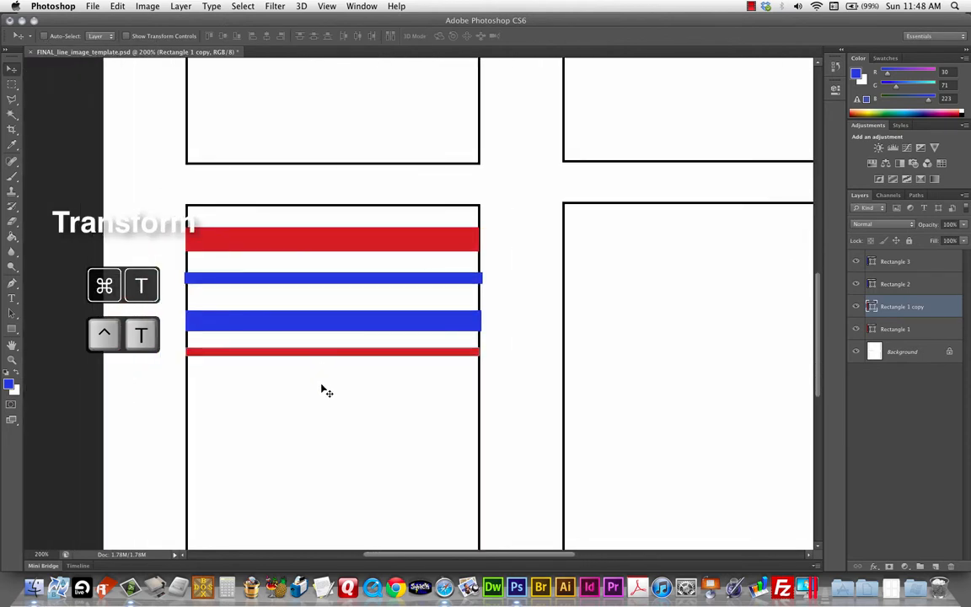
drag(335, 356, 332, 365)
key(super+t)
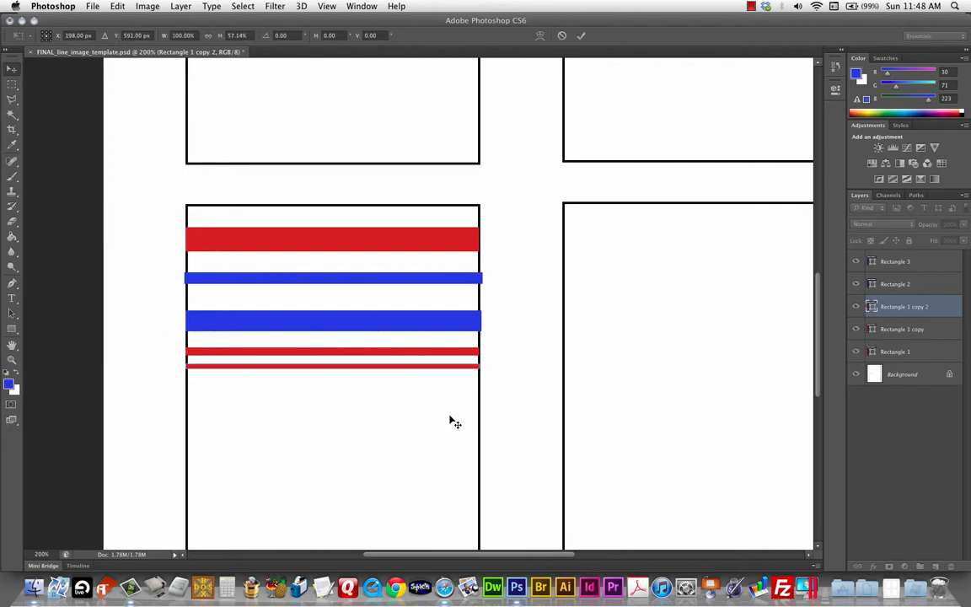
key(Return)
Duplicate the thin blue bar on the Rectangle 2 layer and place the copy below the thinnest red bar
click(895, 284)
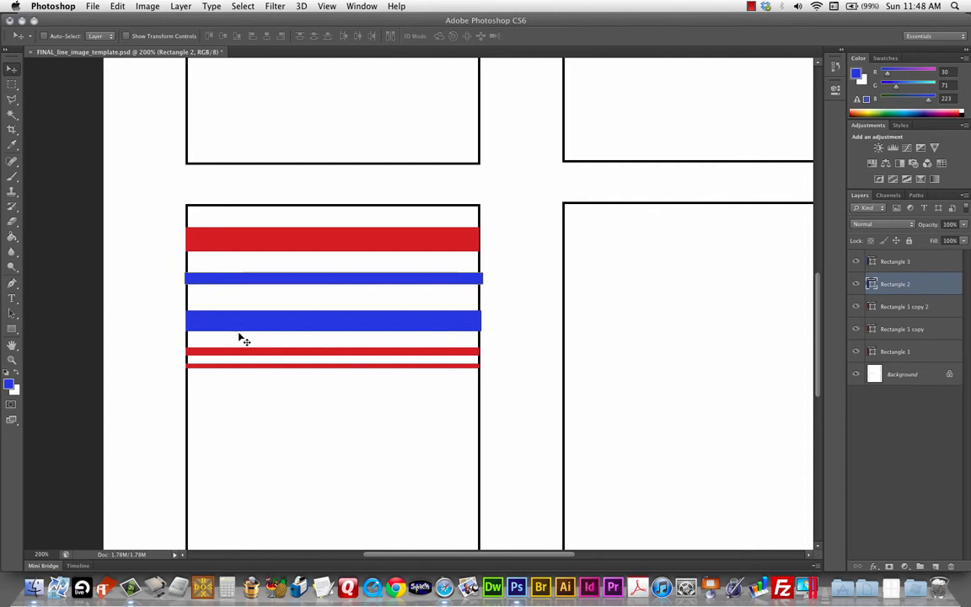
drag(277, 324, 271, 424)
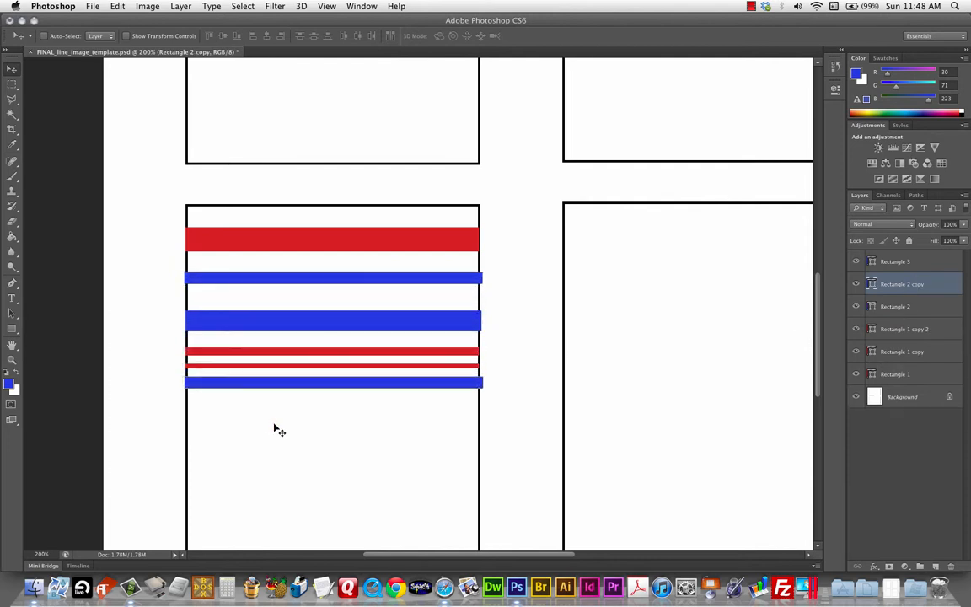
Transform the copied blue bar below the thinnest red bar, trimming its right and left ends flush with the frame's sides
key(super+t)
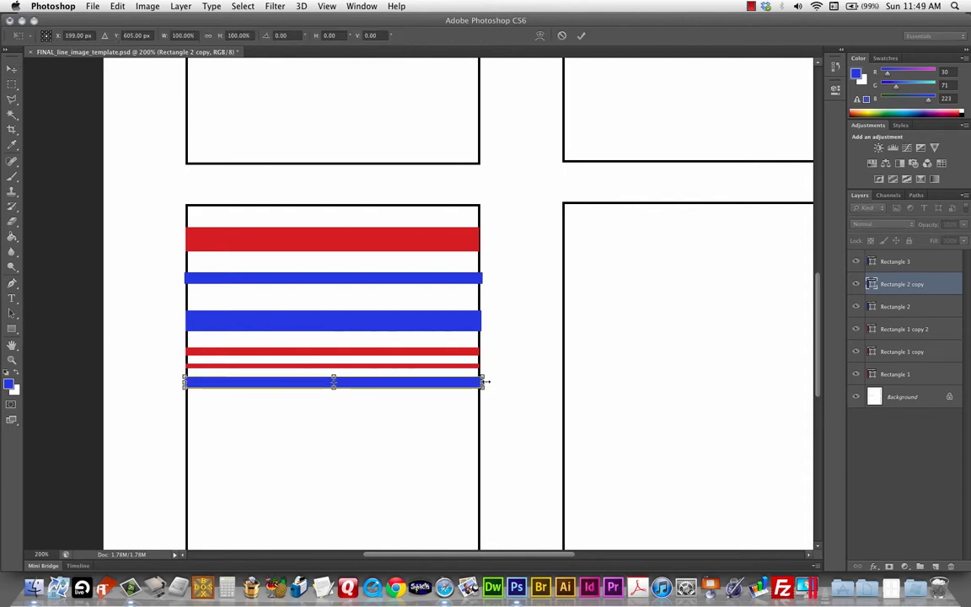
drag(485, 382, 479, 383)
key(Return)
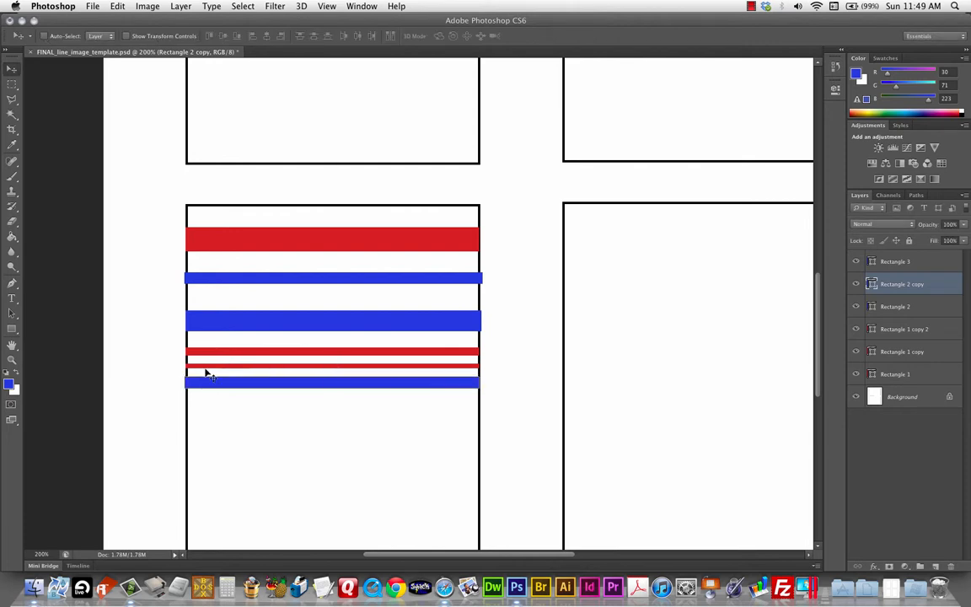
key(super+t)
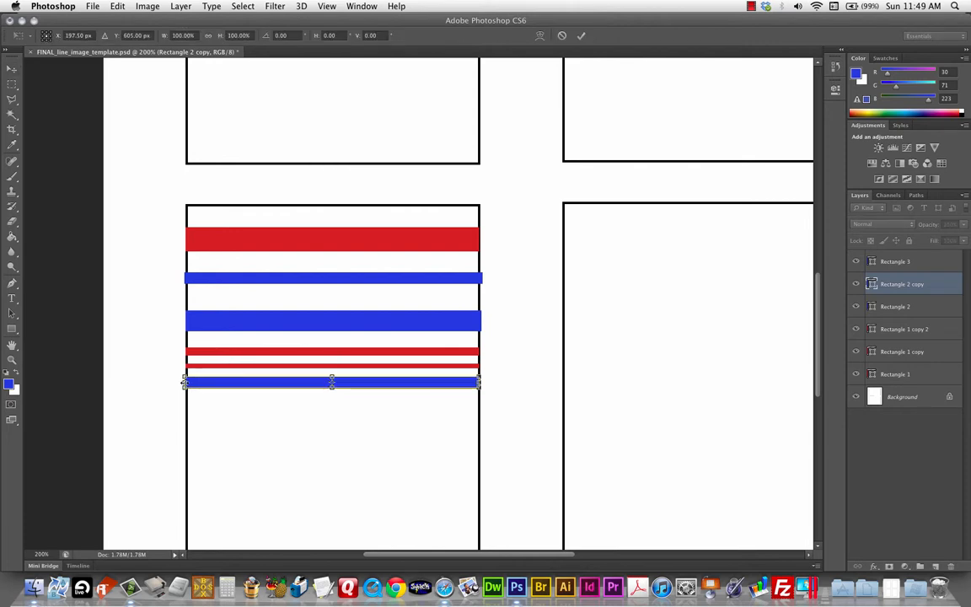
drag(184, 381, 185, 381)
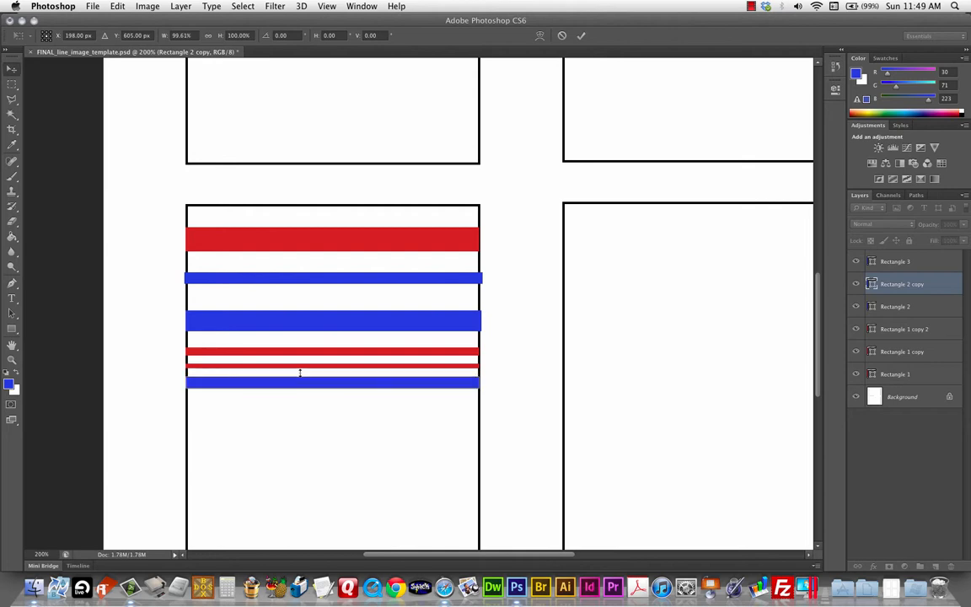
key(Return)
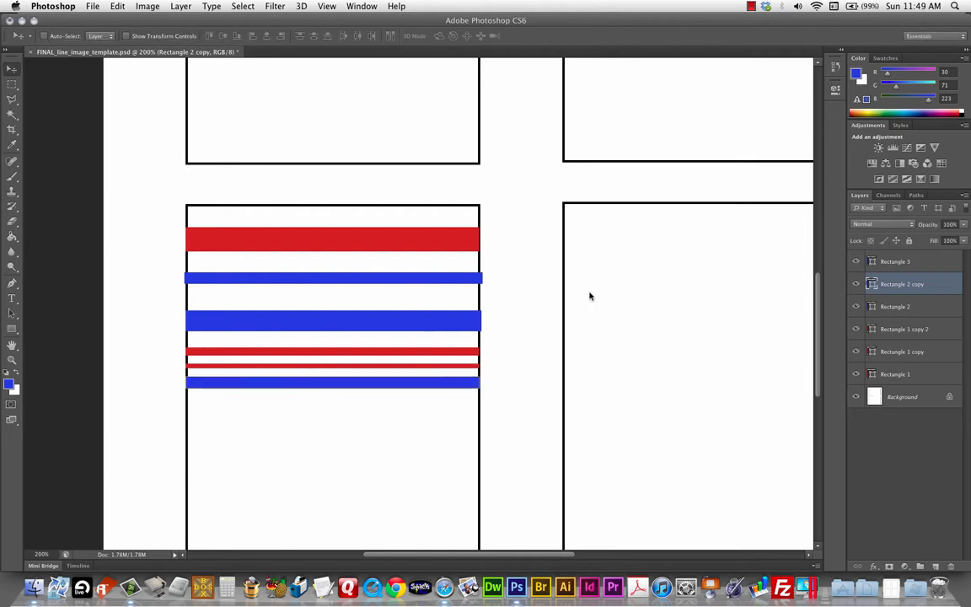
Transform the upper thin blue bar on the Rectangle 2 layer to 98.45% width so both ends align with the frame
click(898, 306)
key(ctrl+t)
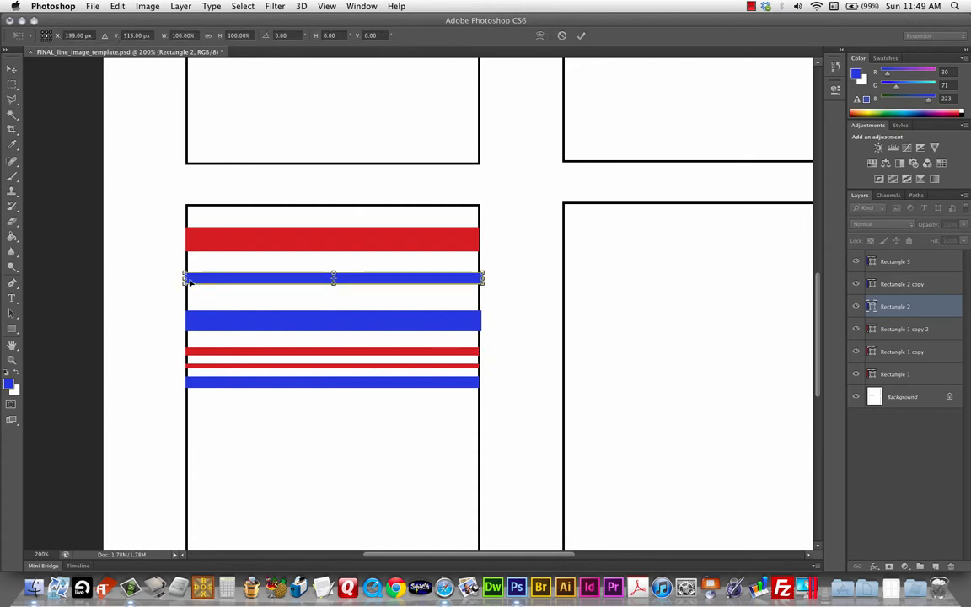
drag(185, 278, 186, 278)
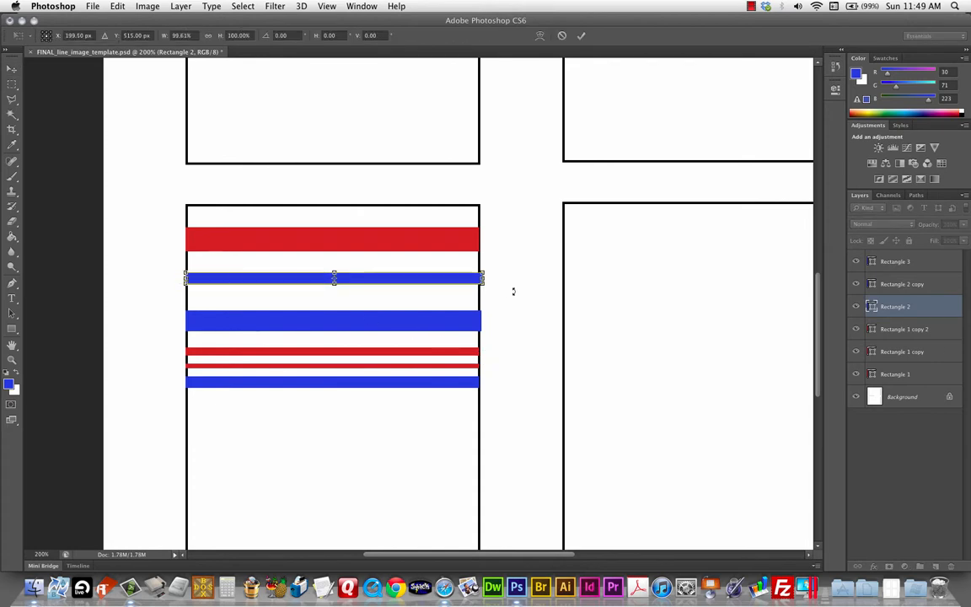
drag(482, 278, 479, 278)
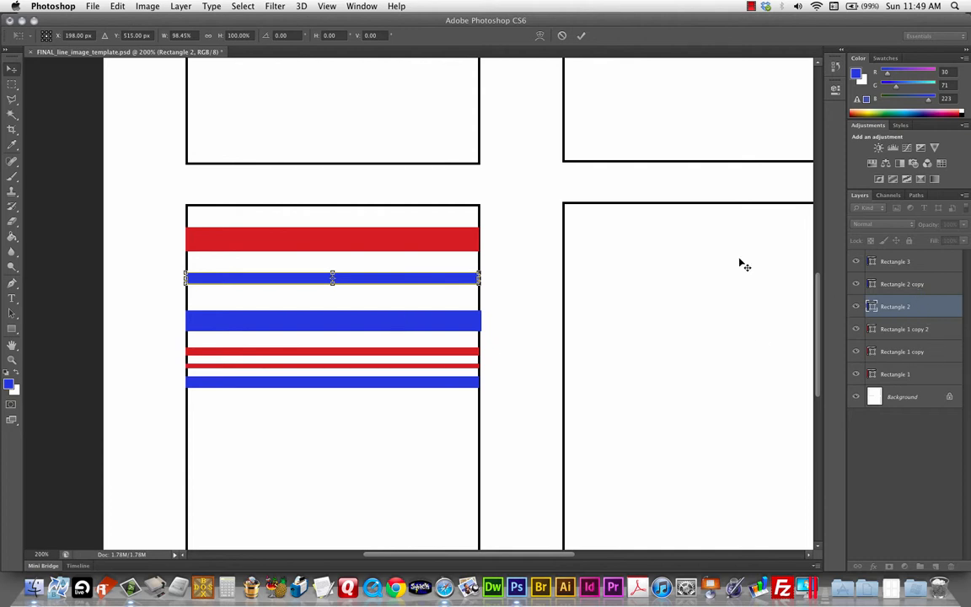
key(Return)
click(893, 287)
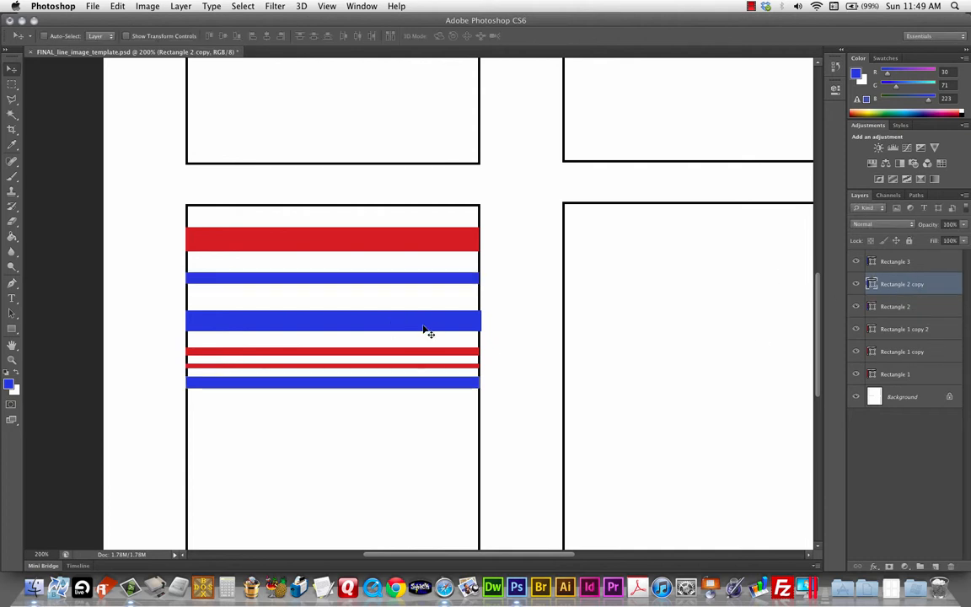
key(ctrl+t)
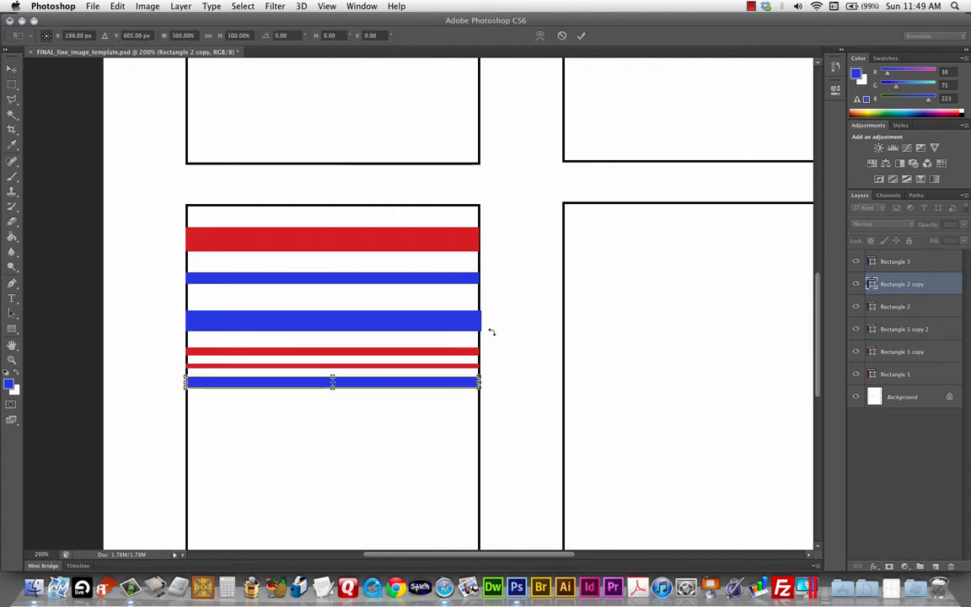
key(Escape)
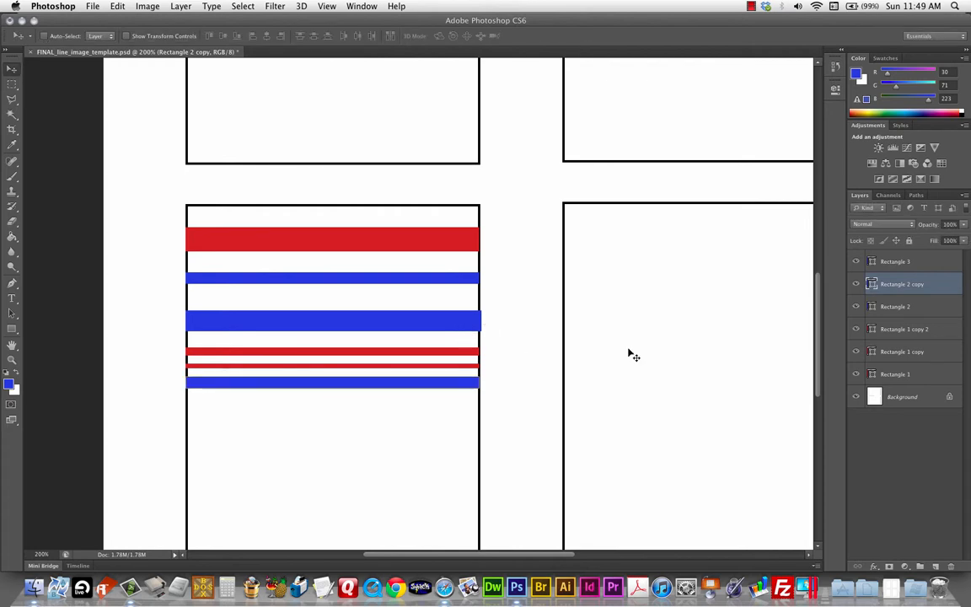
click(928, 310)
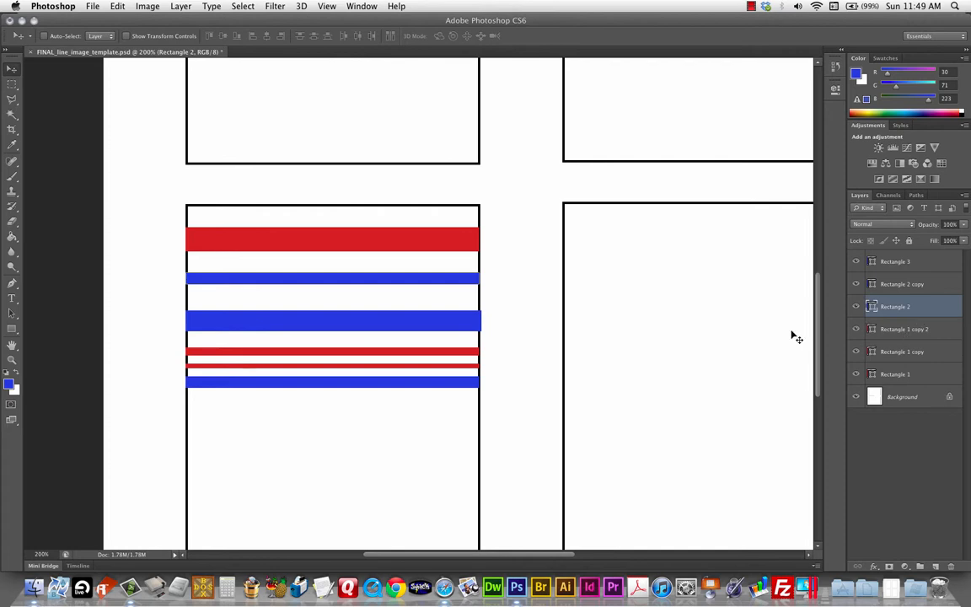
key(ctrl+t)
key(Escape)
Narrow the thick blue bar on the Rectangle 3 layer so its right end meets the frame's edge
click(916, 261)
key(ctrl+t)
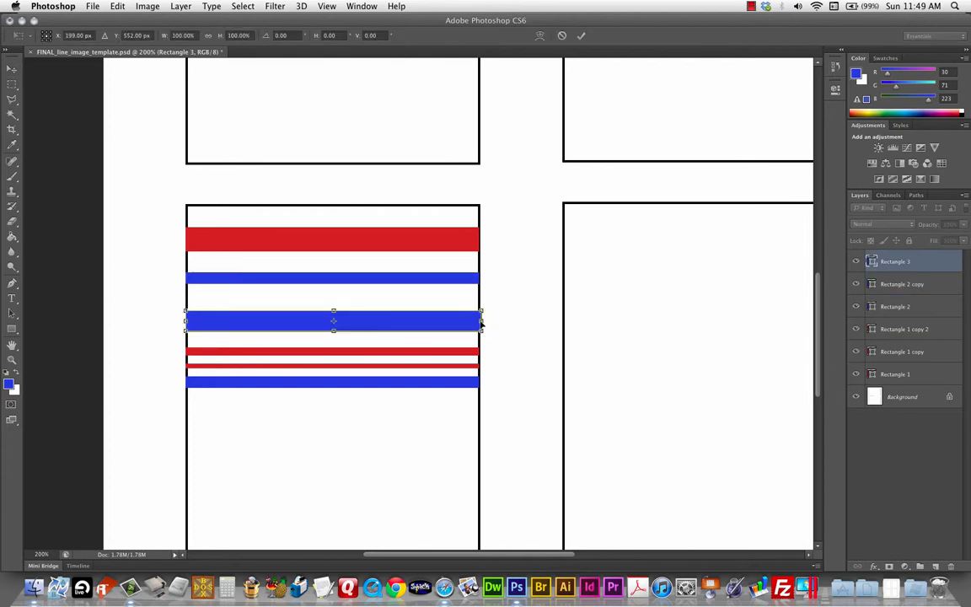
drag(481, 321, 479, 321)
click(185, 321)
key(Return)
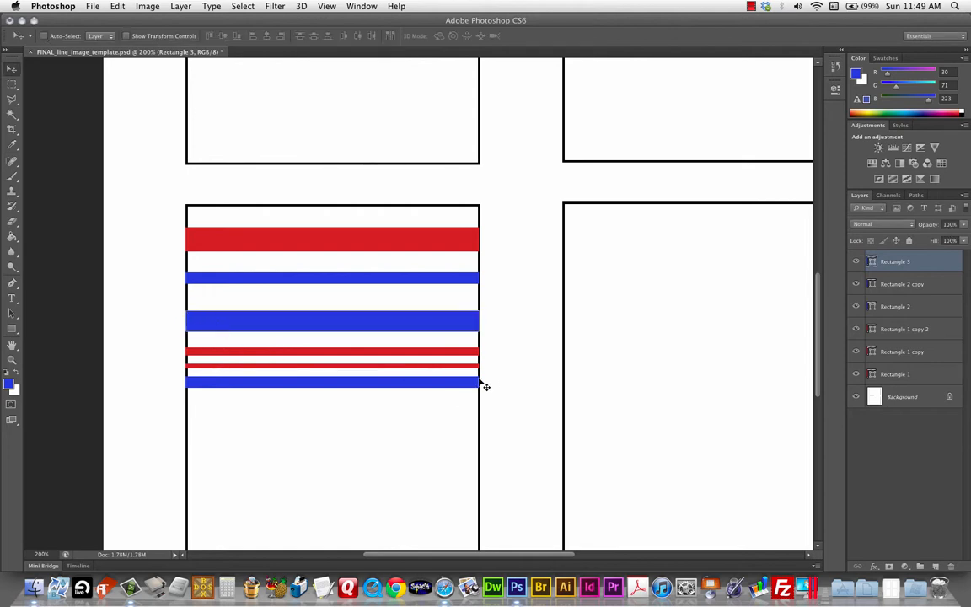
key(ctrl+t)
key(Return)
Duplicate the thinnest red bar below the lowest blue bar, and place a copy of the Rectangle 2 blue bar beneath it
click(918, 330)
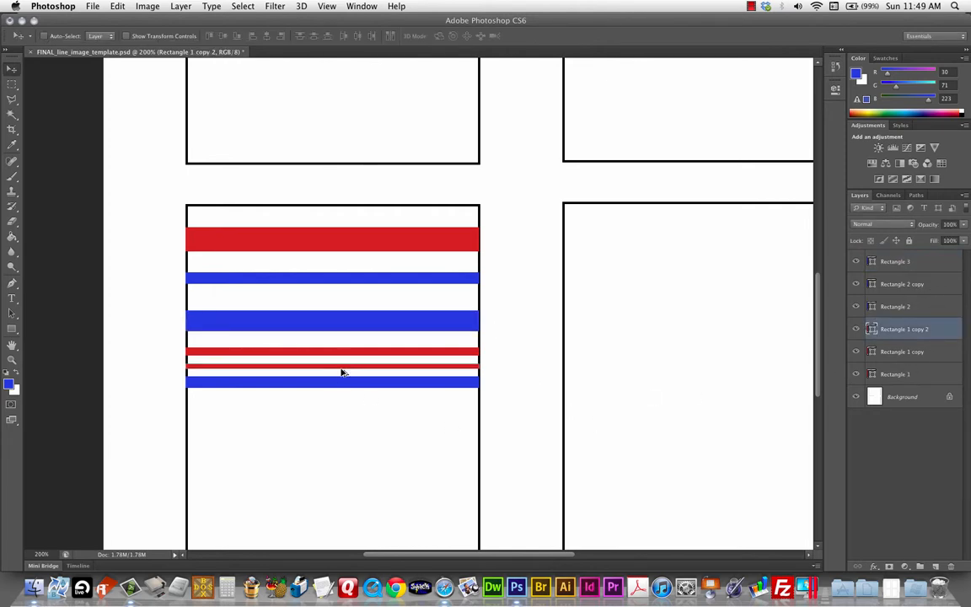
drag(341, 371, 344, 395)
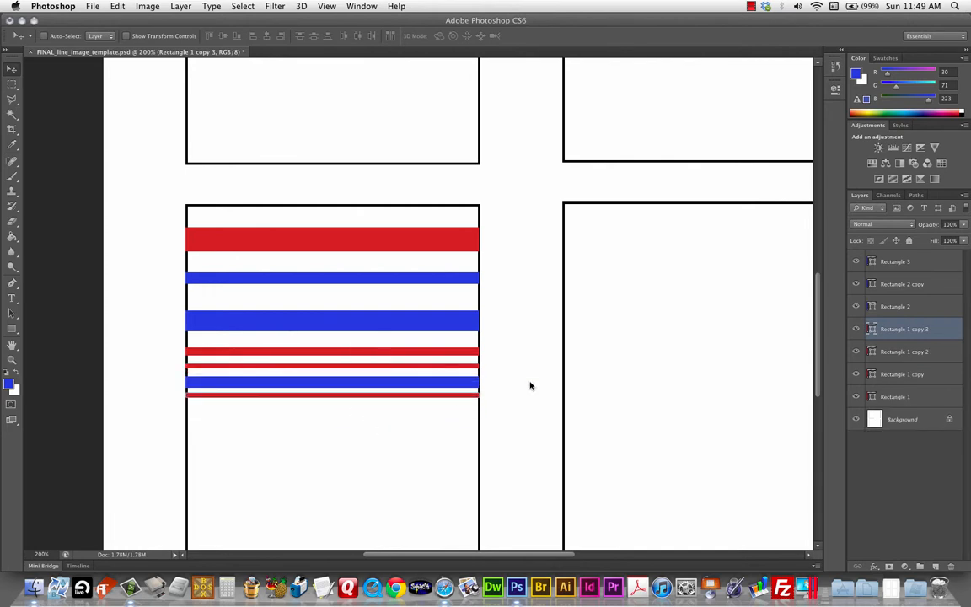
click(929, 310)
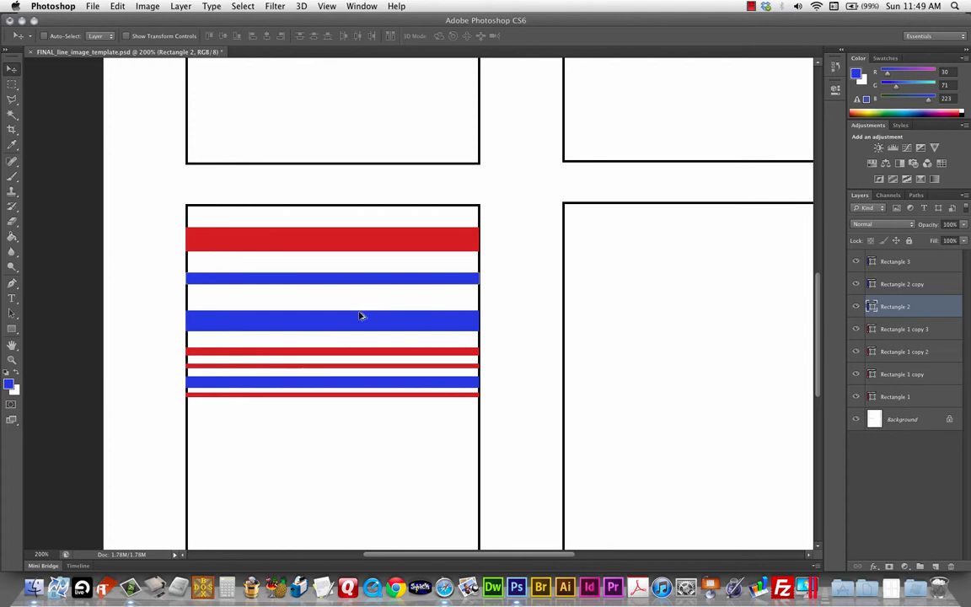
drag(362, 317, 359, 453)
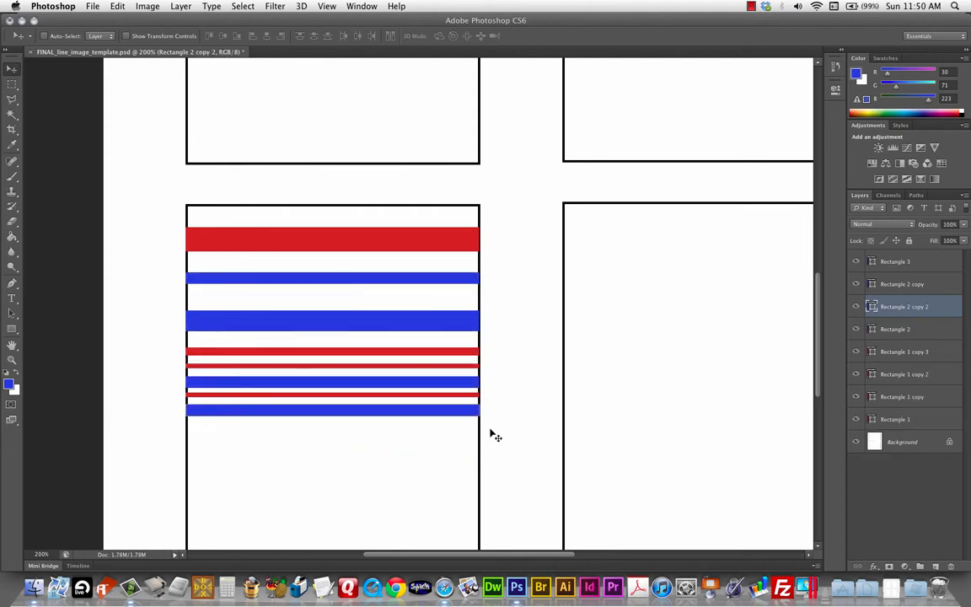
Examine the preset shapes available for the Custom Shape tool
key(super+minus)
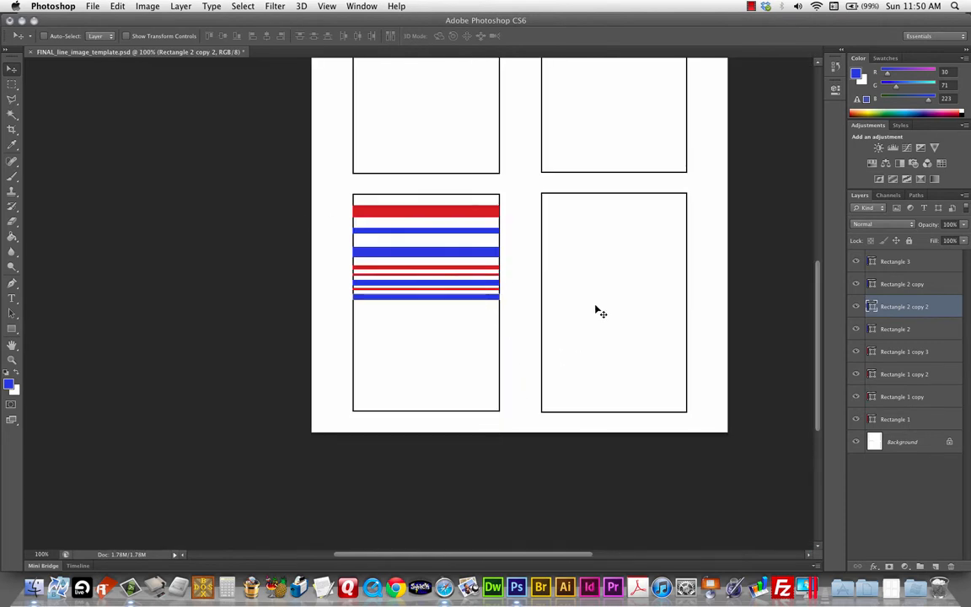
key(super+plus)
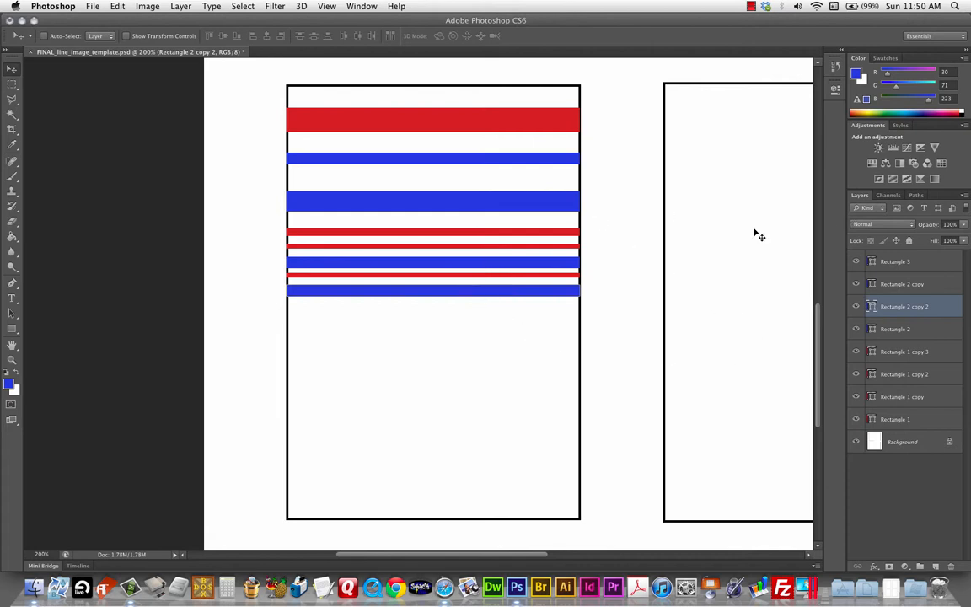
drag(818, 355, 818, 349)
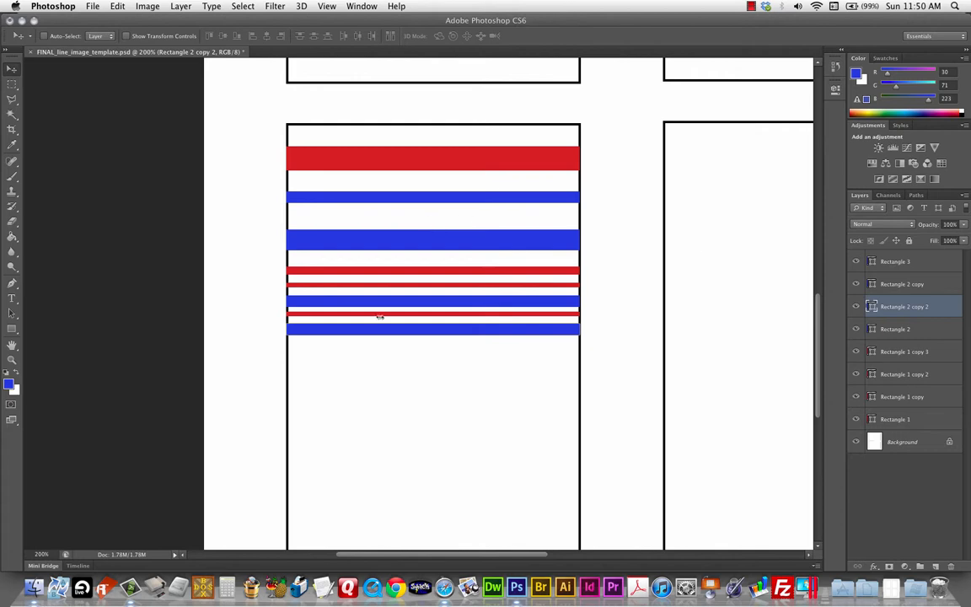
click(13, 328)
drag(14, 328, 69, 380)
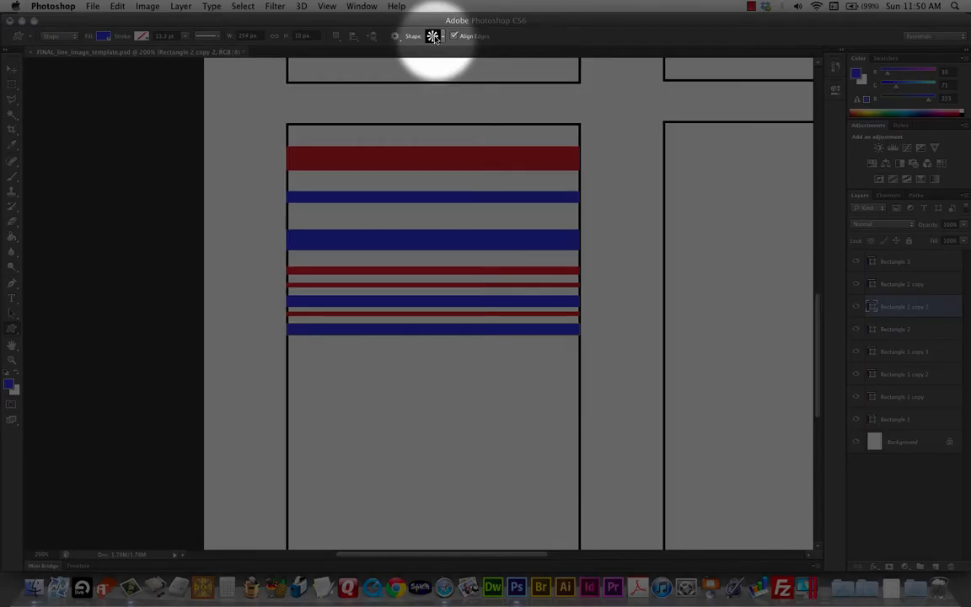
click(441, 38)
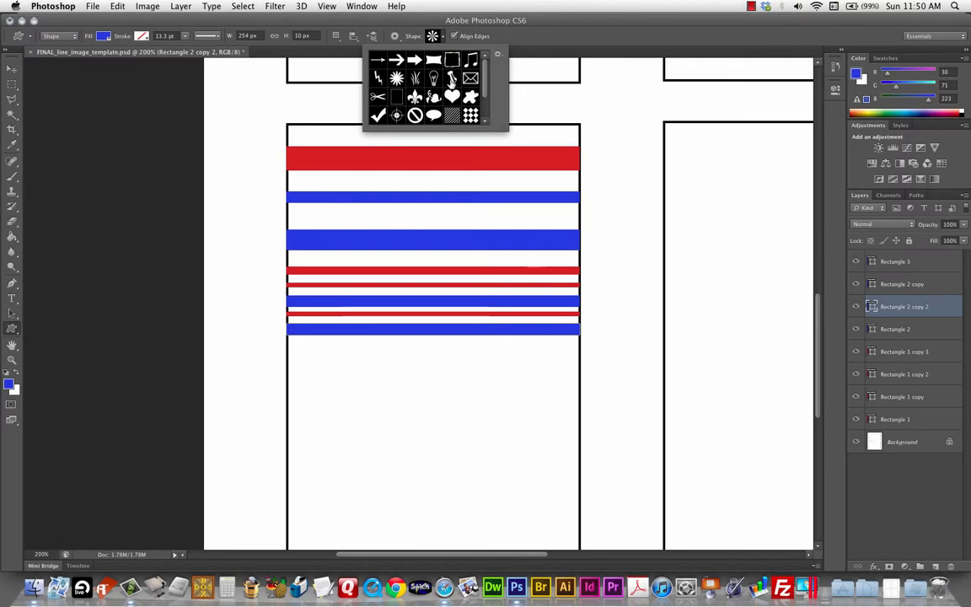
scroll(486, 89, down, 2)
drag(486, 88, 489, 60)
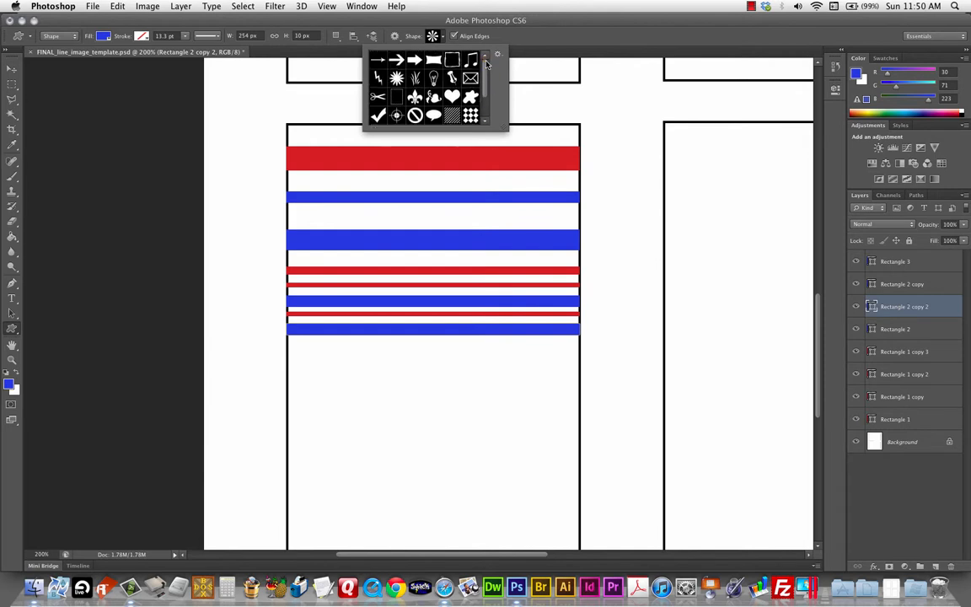
click(447, 39)
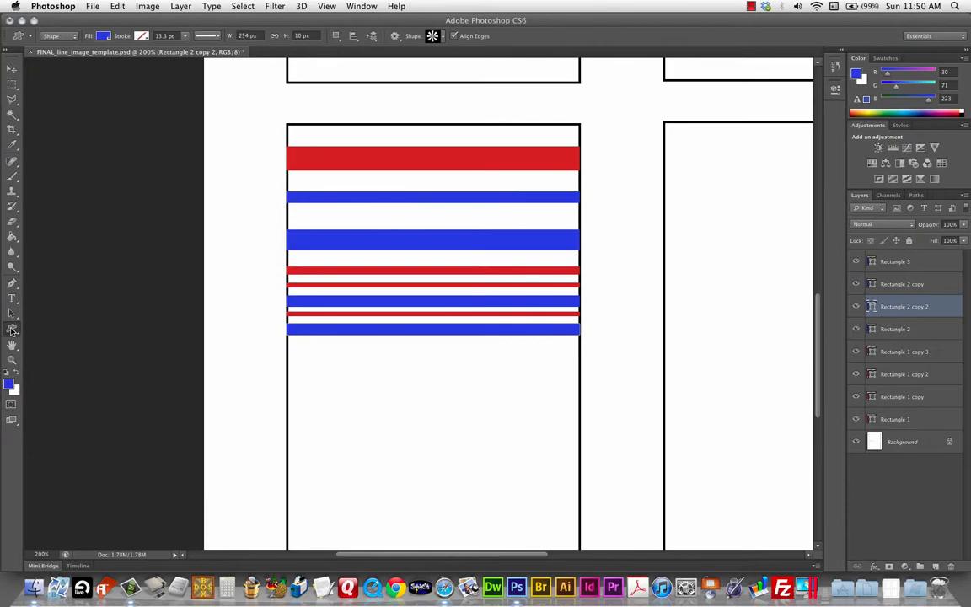
Set up the Polygon tool with 5 sides and the Star option enabled
click(11, 331)
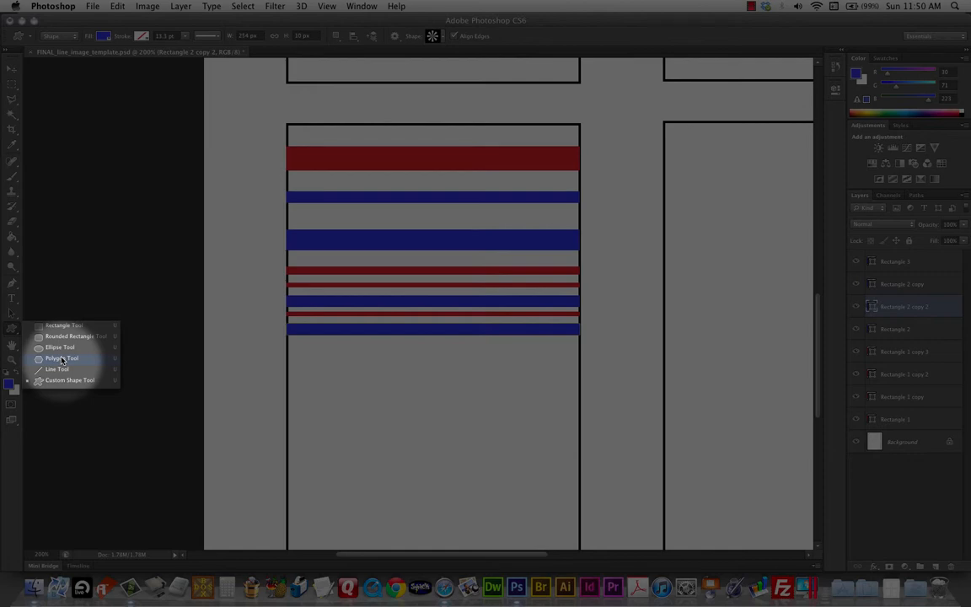
click(62, 359)
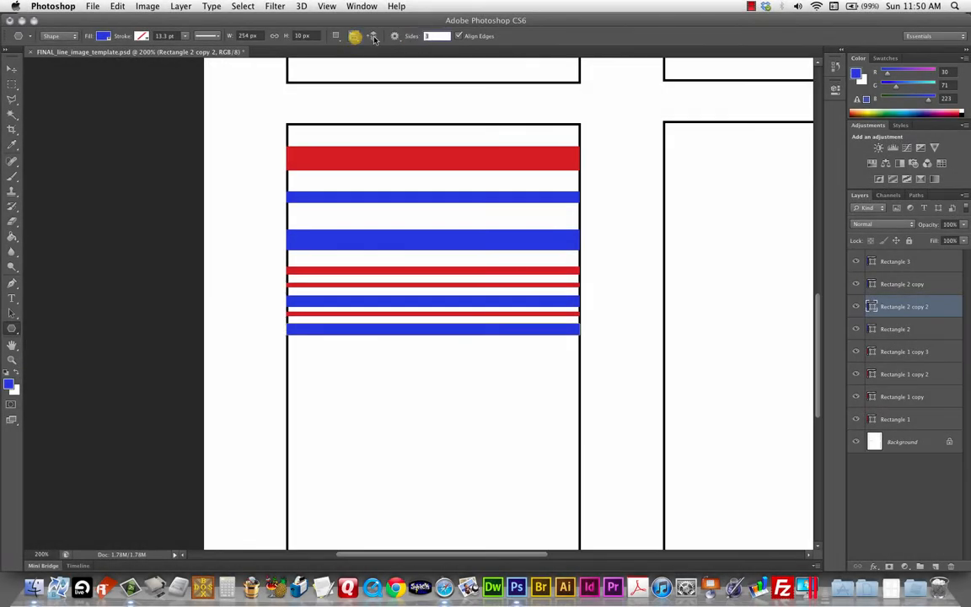
click(428, 36)
text(4)
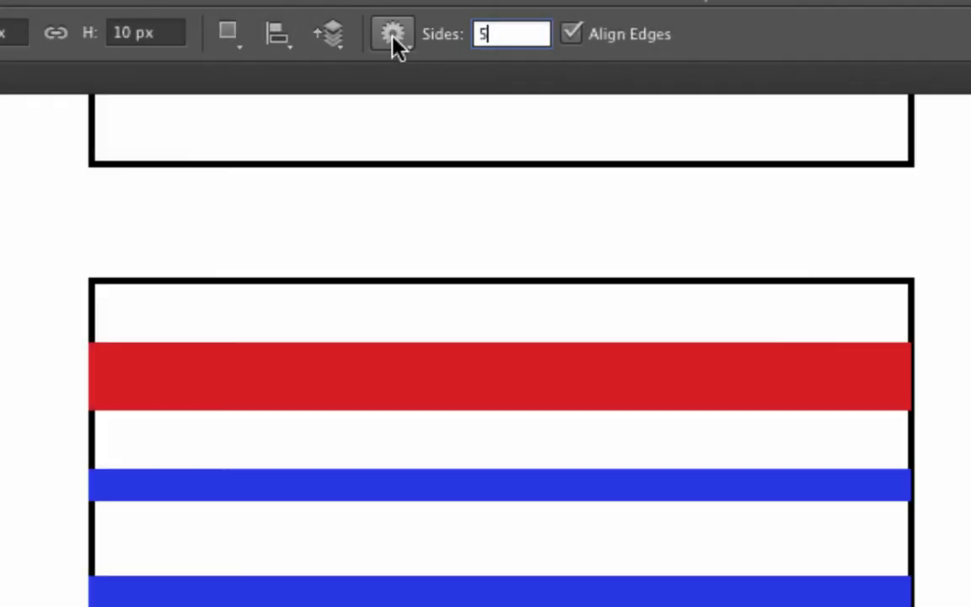
click(393, 36)
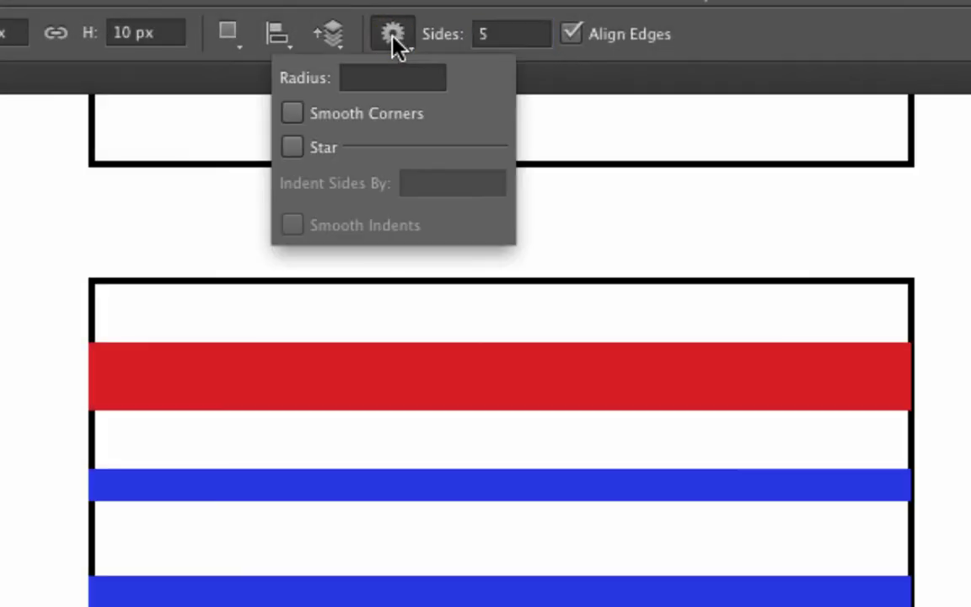
click(291, 150)
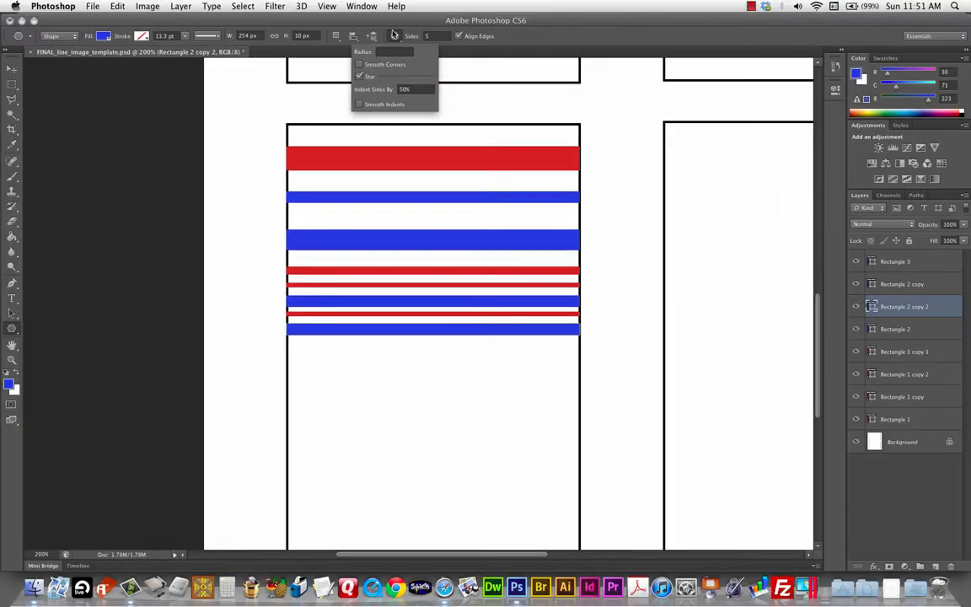
click(394, 34)
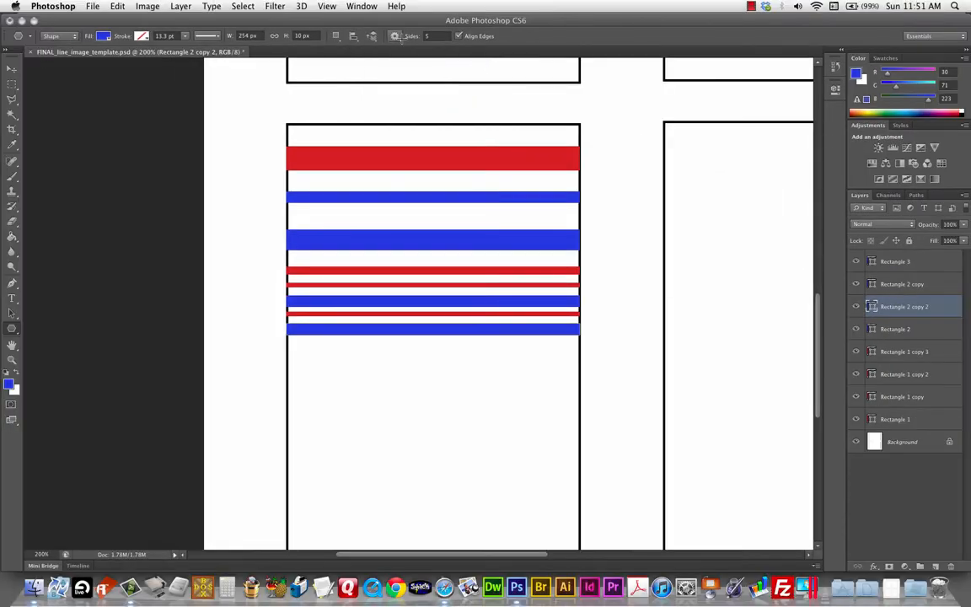
Draw a white-filled star about 122 px wide over the upper bars and move its layer to the top of the stack
drag(391, 206, 452, 258)
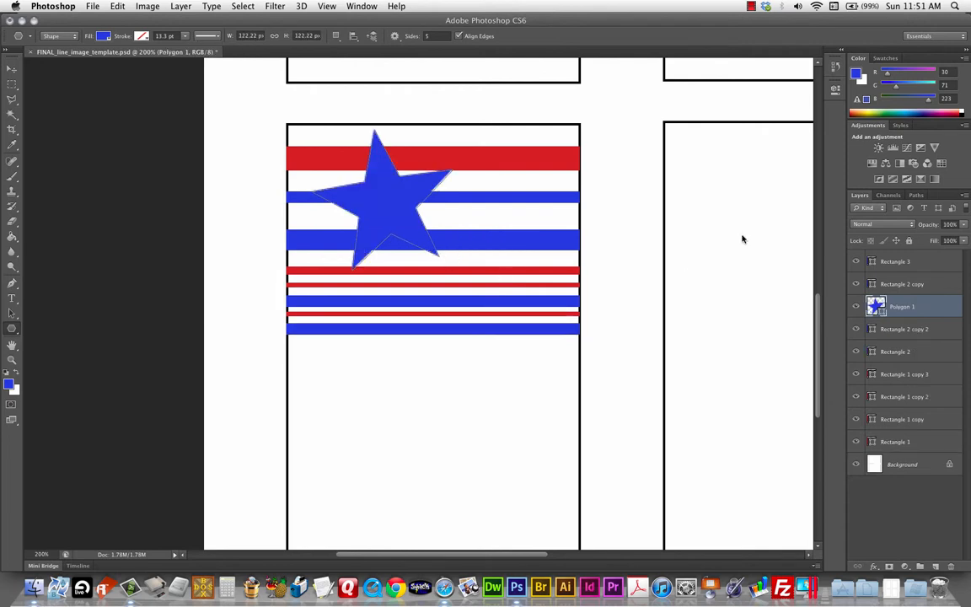
click(102, 36)
click(69, 90)
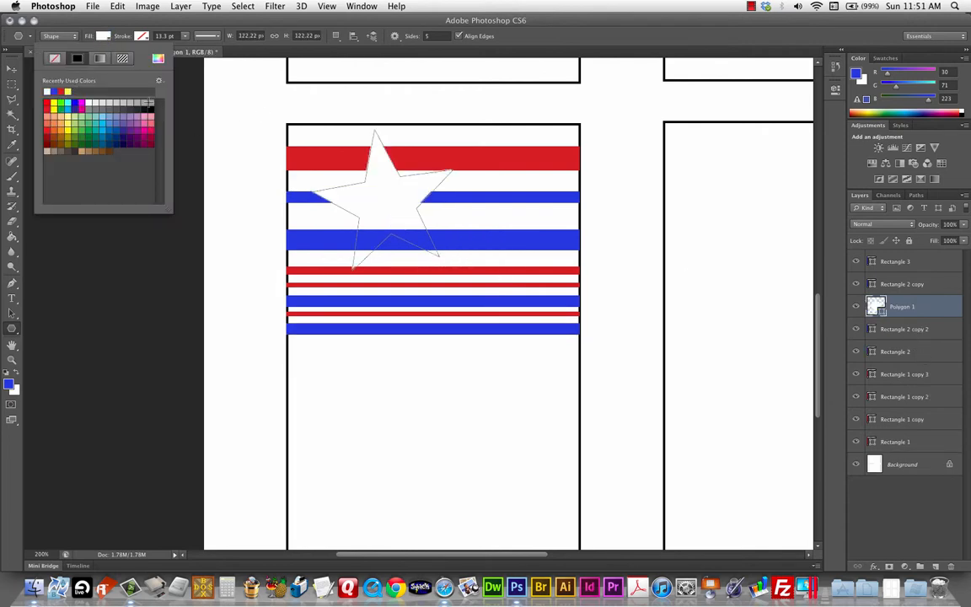
drag(935, 307, 932, 257)
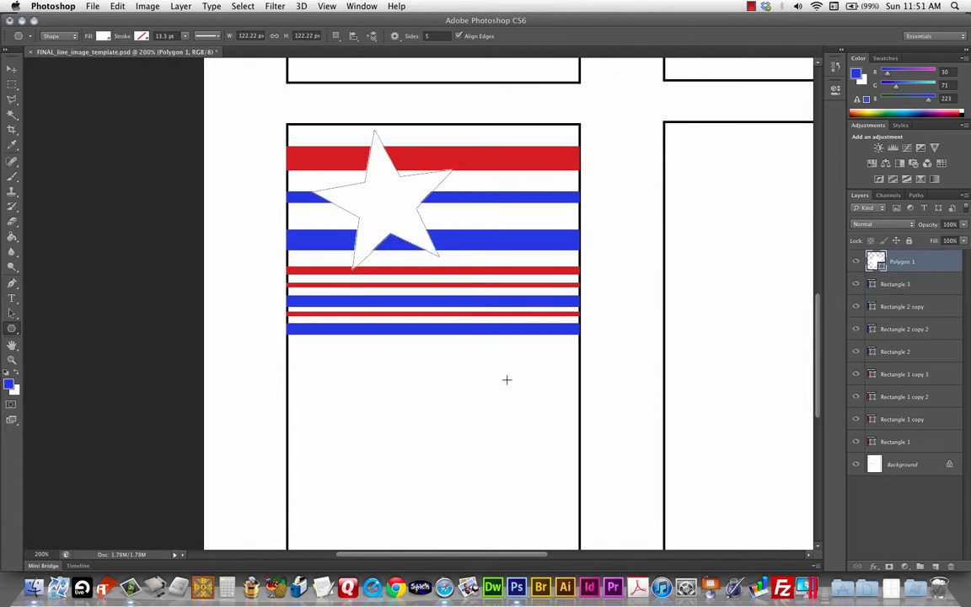
click(12, 68)
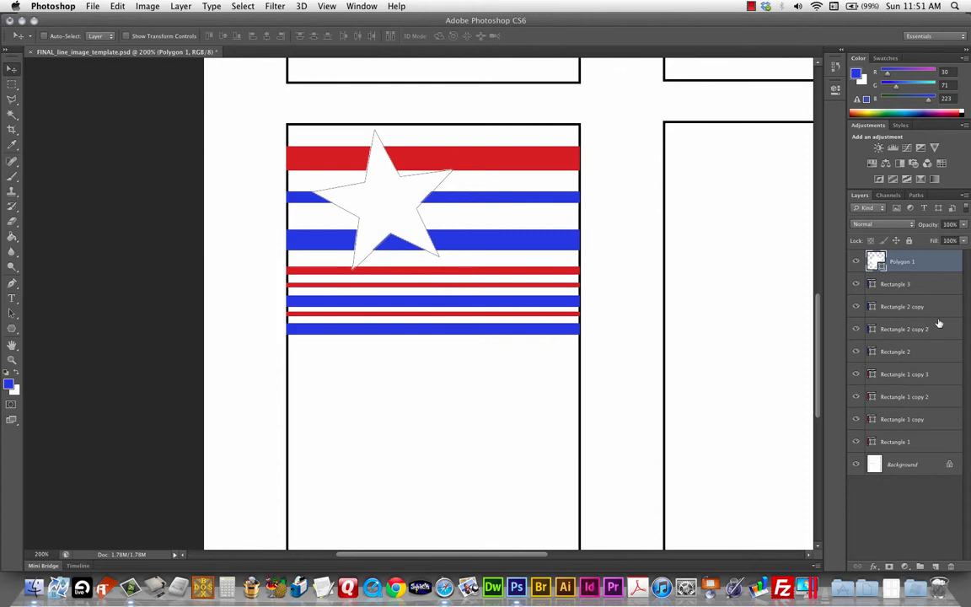
Move the star's layer below the Rectangle 2 copy layer to compare the overlap, and return it to the top of the stack
click(927, 284)
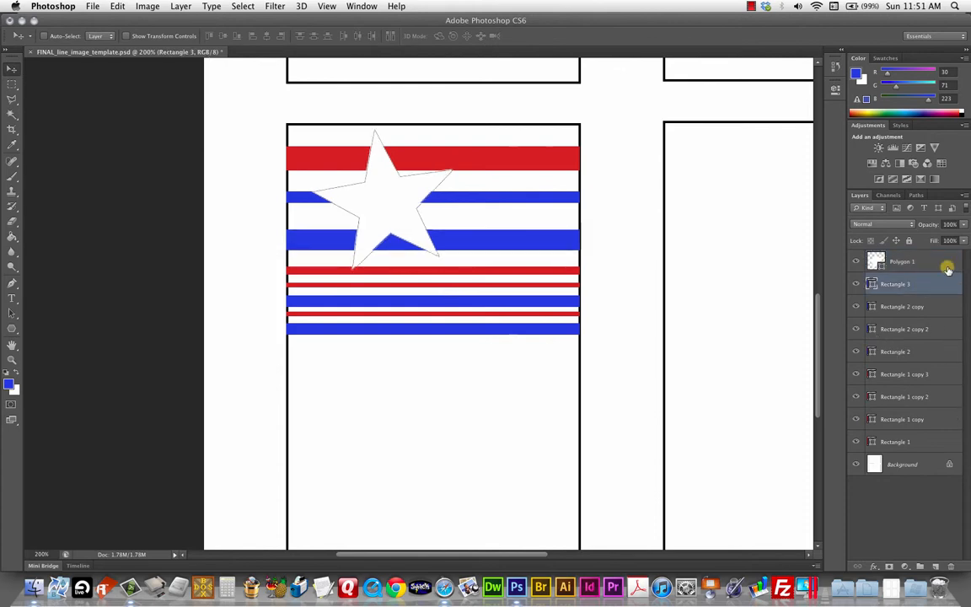
drag(931, 262, 932, 315)
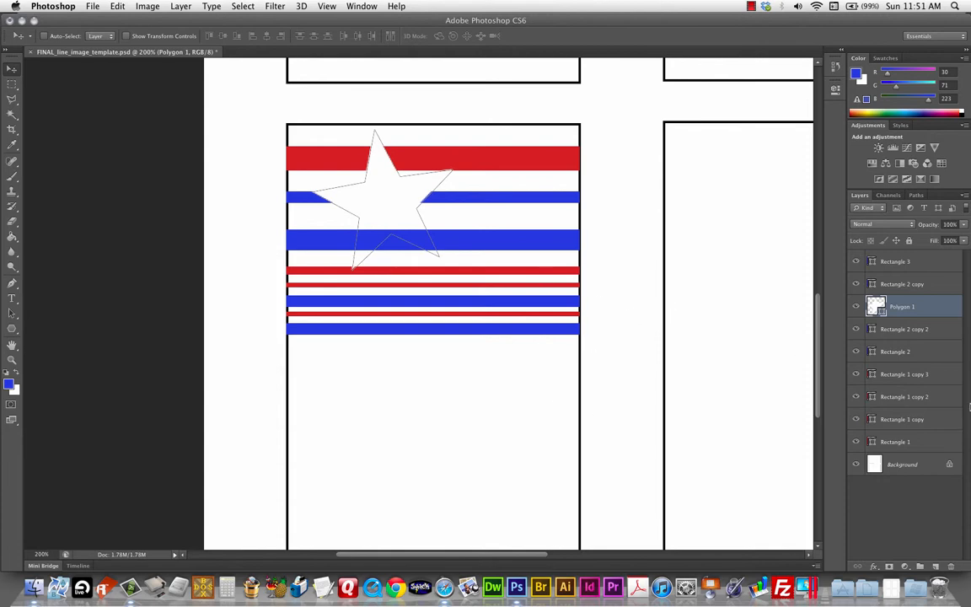
click(926, 462)
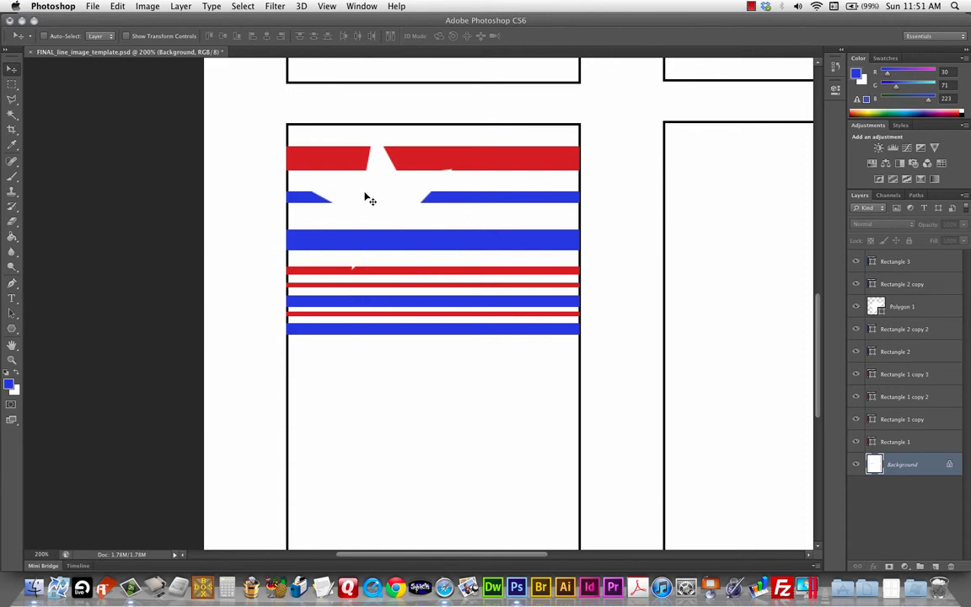
click(921, 306)
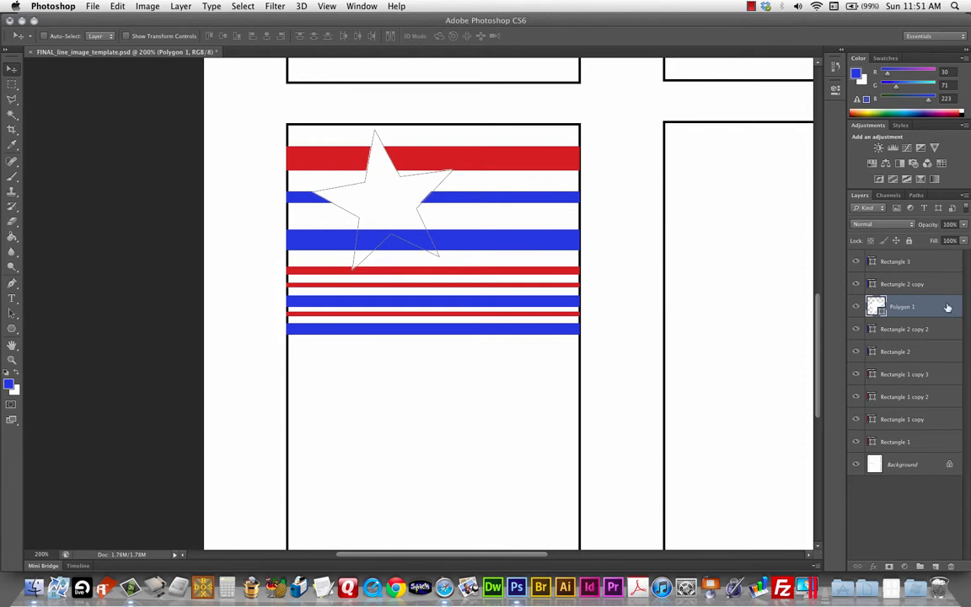
drag(947, 308, 939, 263)
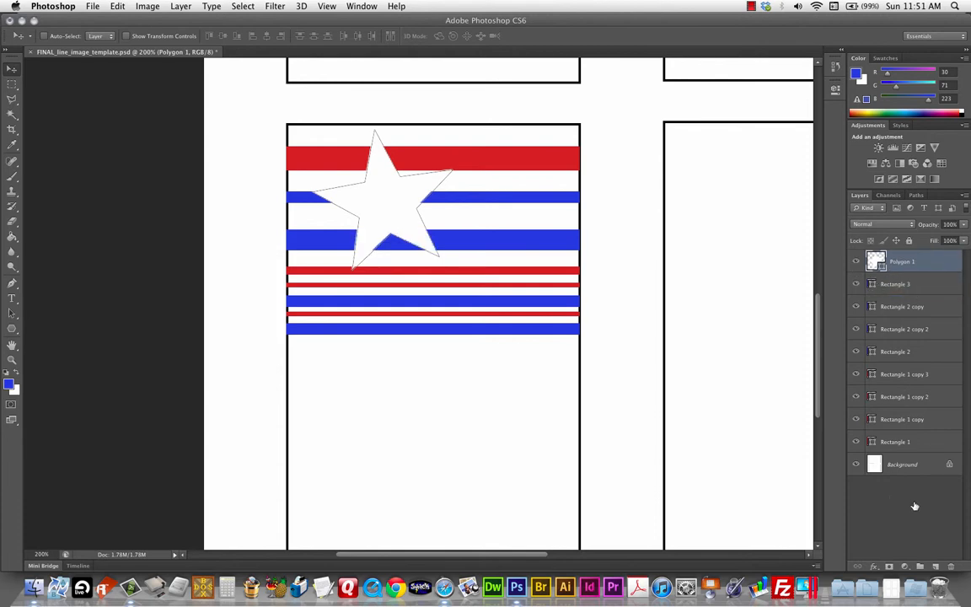
click(918, 465)
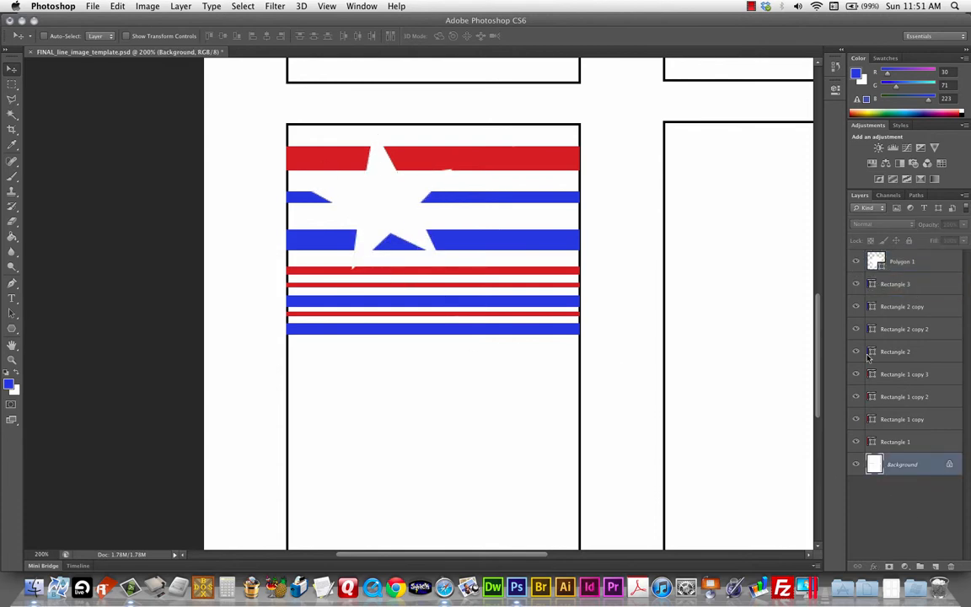
Move the white star down so it overlaps the lower red and blue bars, and deselect its layer
click(944, 264)
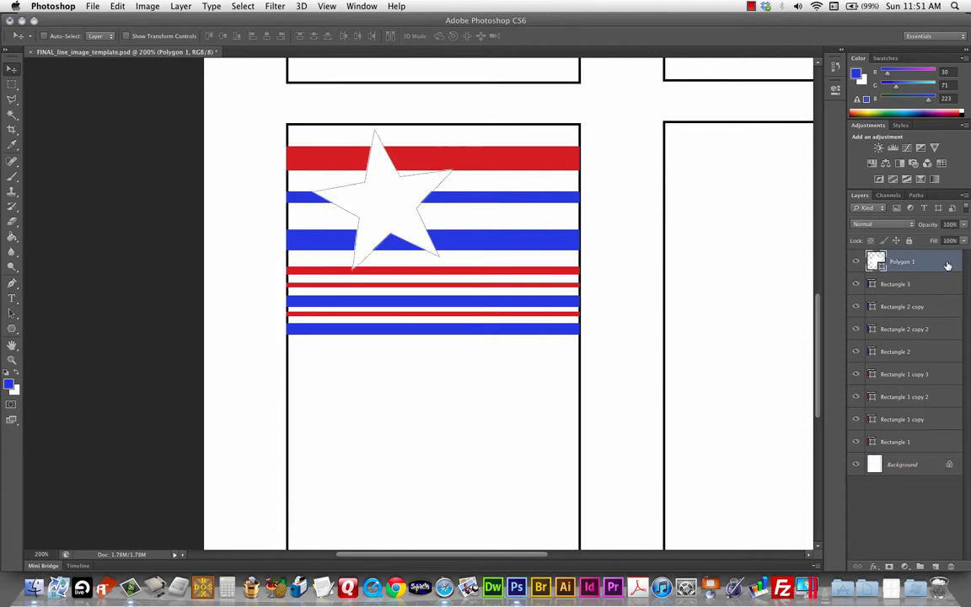
drag(374, 212, 377, 253)
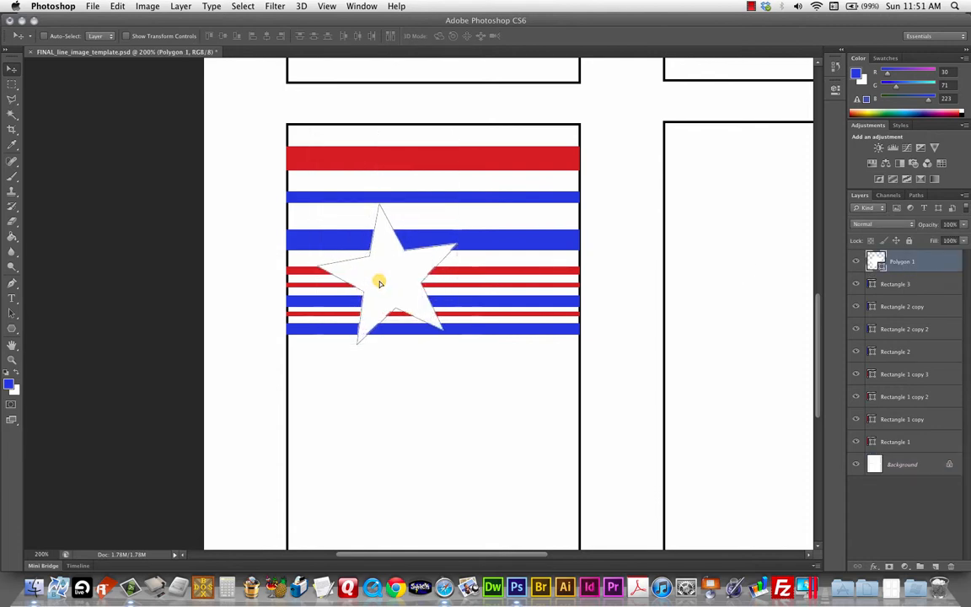
click(932, 468)
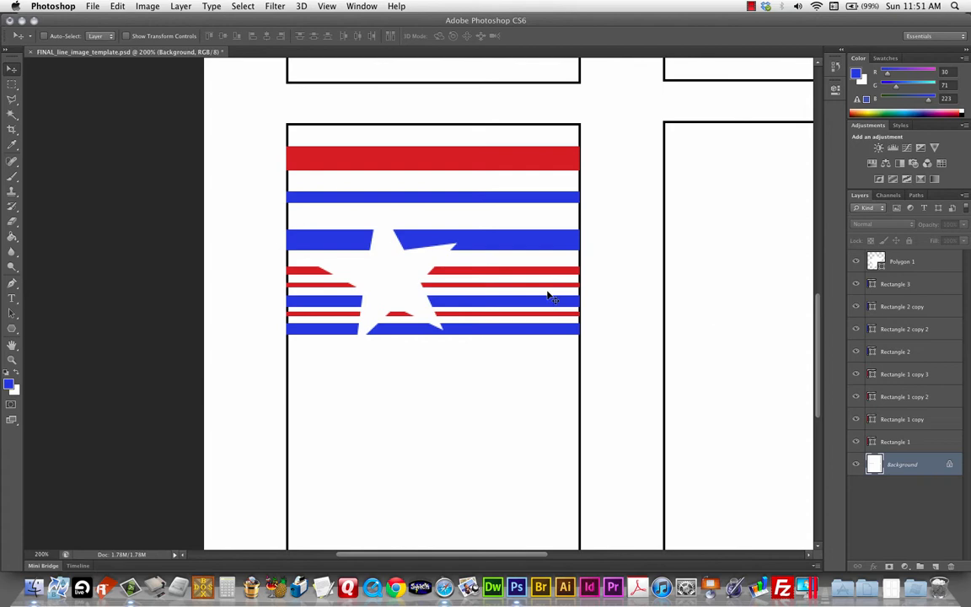
Select all the shape layers from Rectangle 1 through Polygon 1, leaving out the Background
key(super+minus)
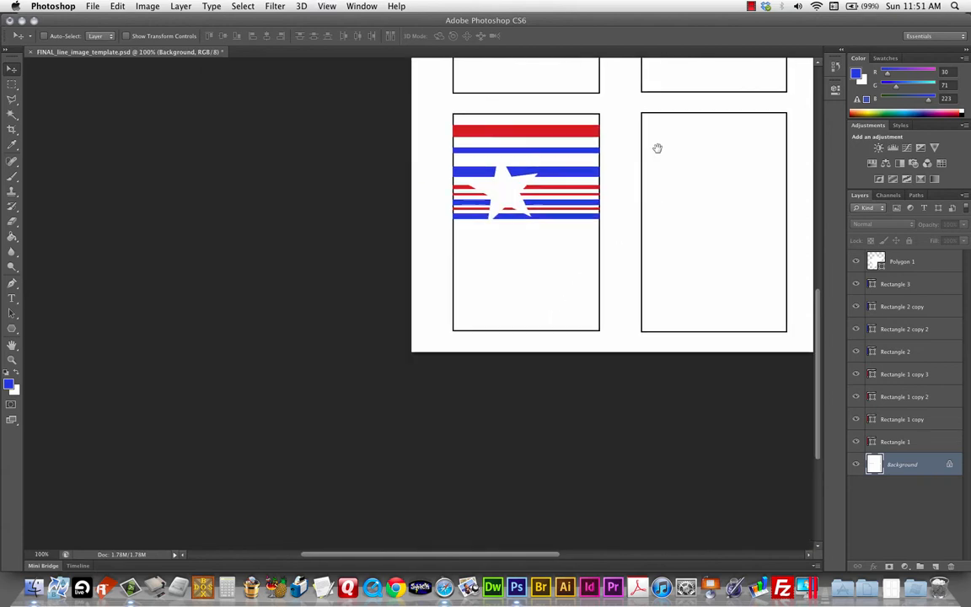
drag(657, 148, 467, 281)
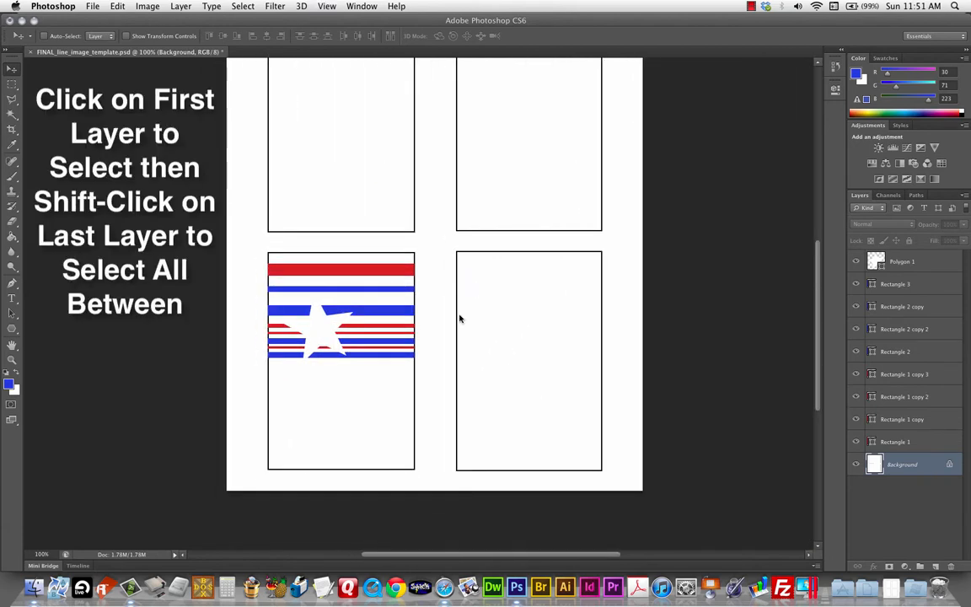
click(883, 439)
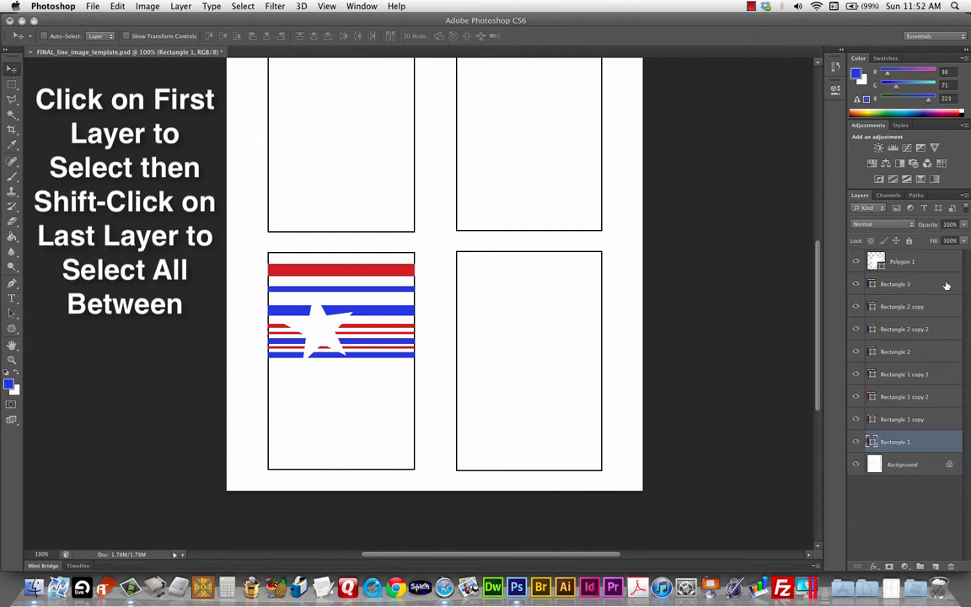
shift+click(928, 264)
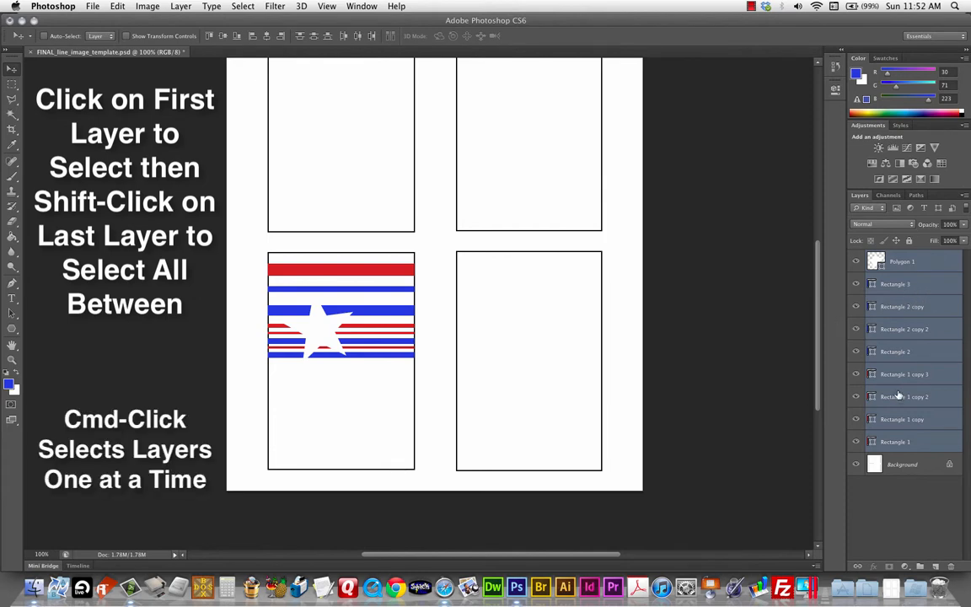
Try to merge the selected shape layers directly, undo the merge, and look at the layer merge options
key(super+e)
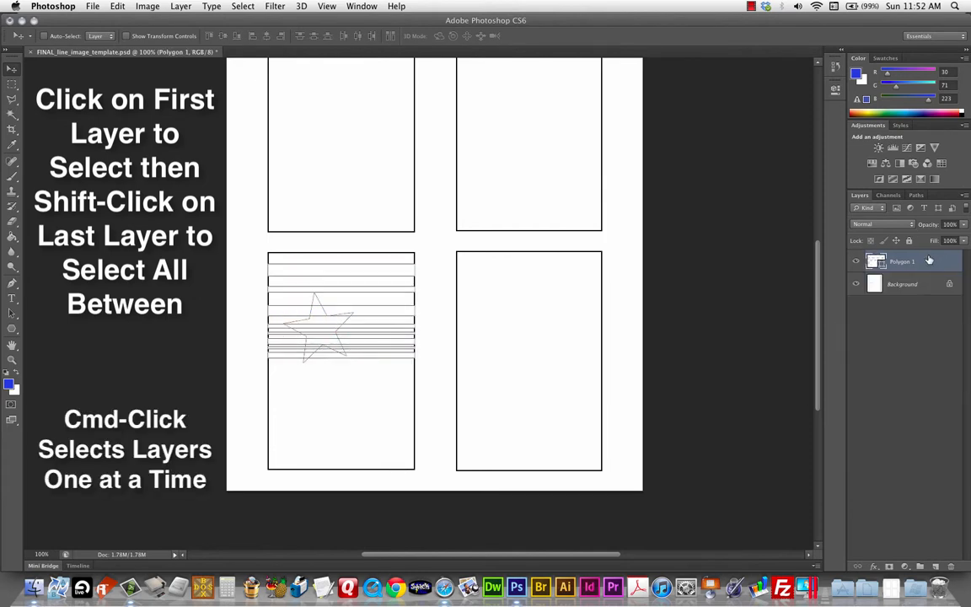
key(super+z)
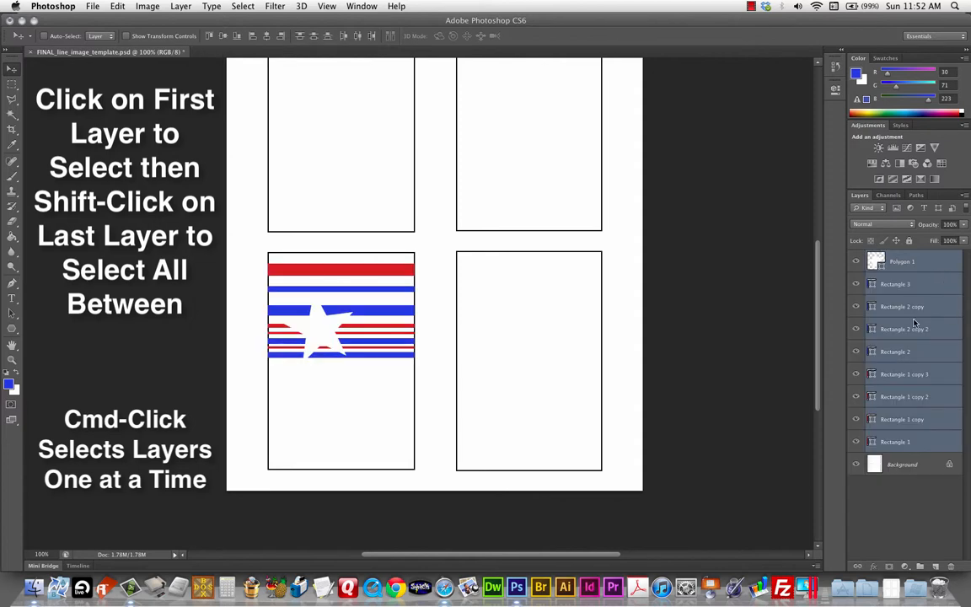
click(967, 207)
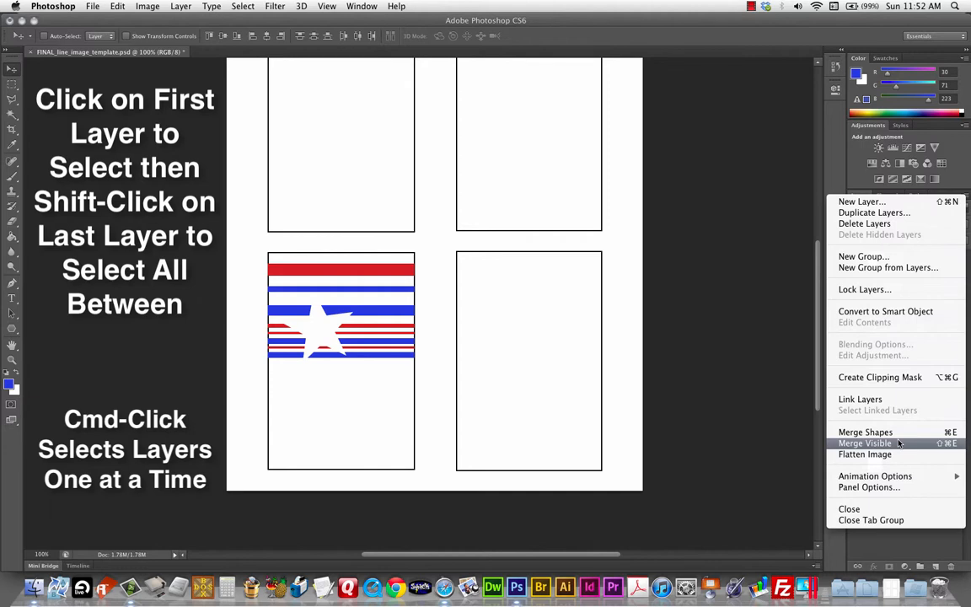
key(Escape)
Rasterize all the selected bar and star layers
right_click(923, 267)
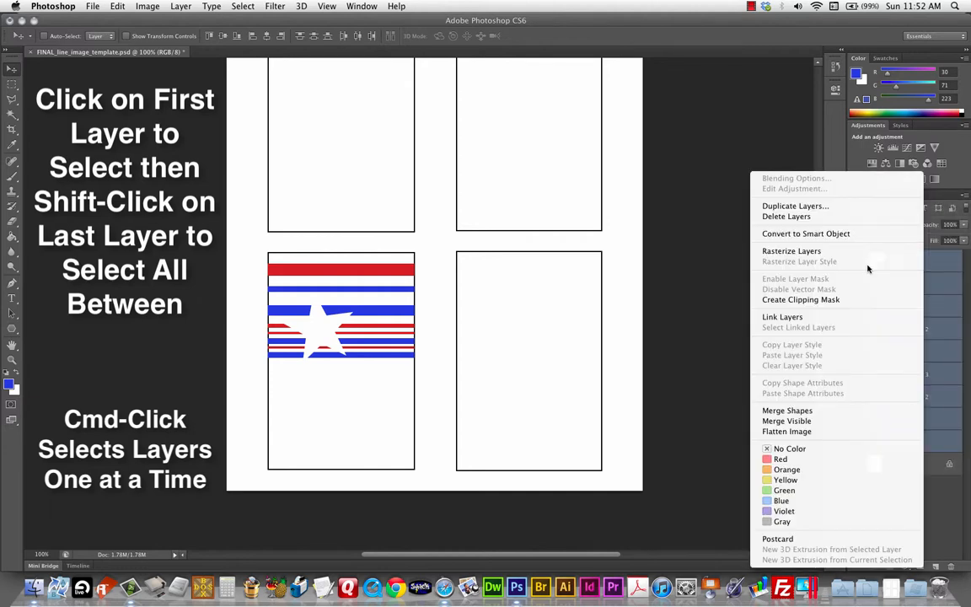
click(795, 252)
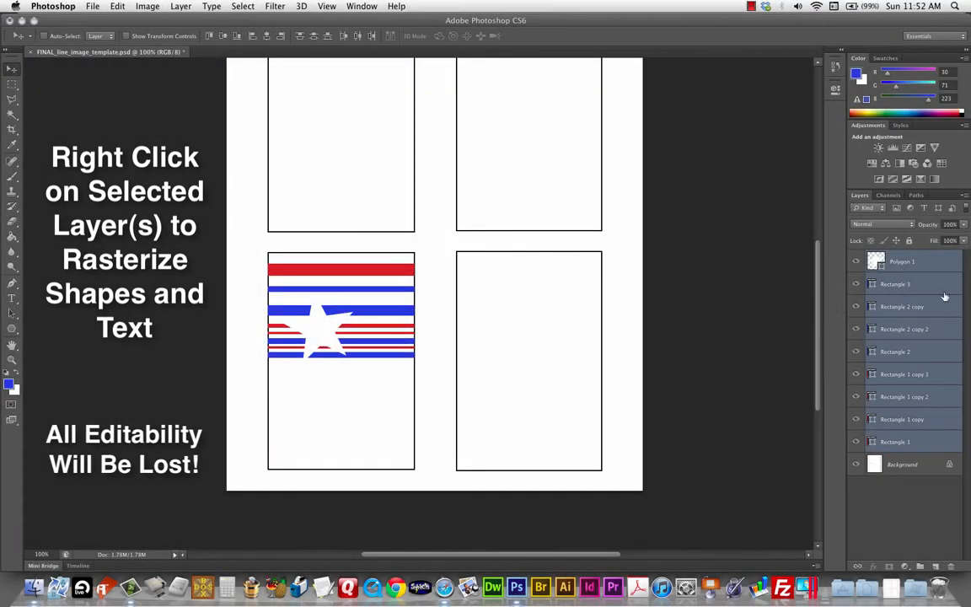
right_click(938, 286)
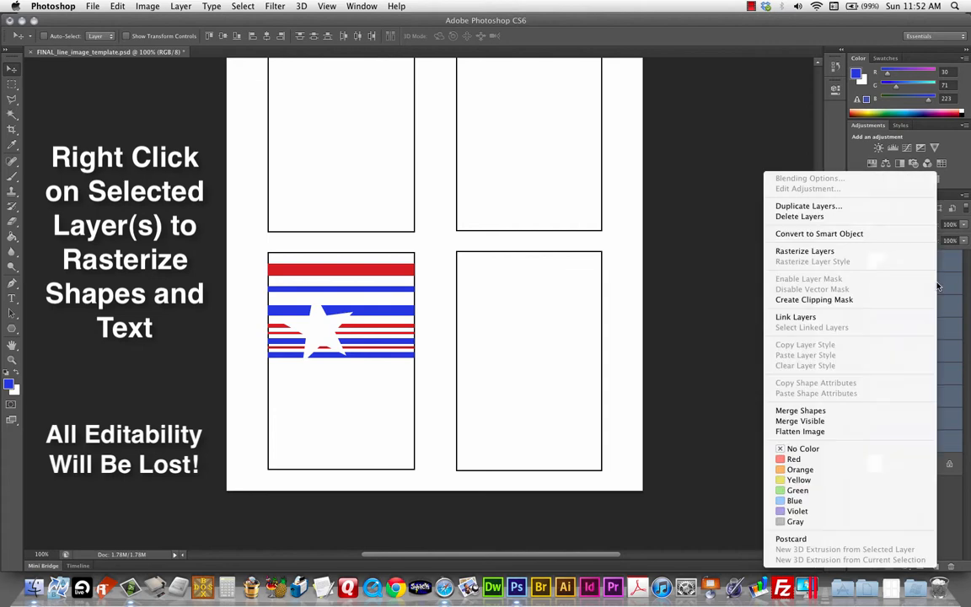
click(829, 251)
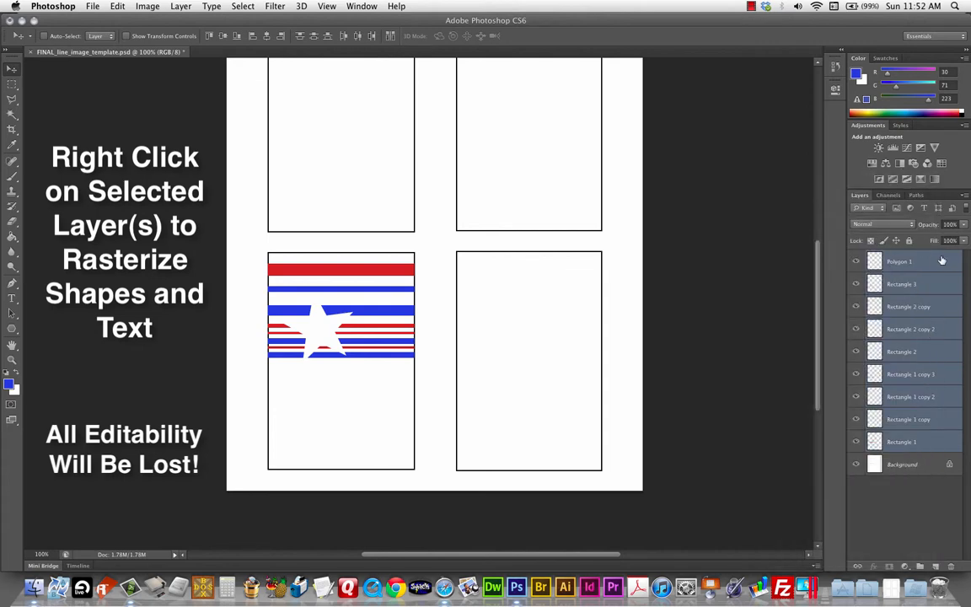
Merge the selected rasterized layers into one layer and check its contents by hiding and showing it
click(964, 194)
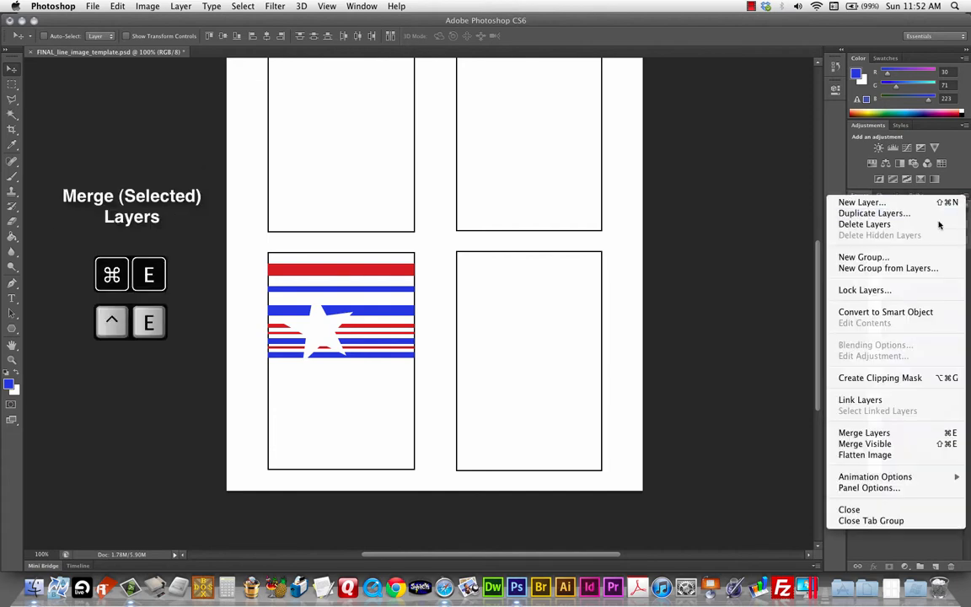
click(923, 433)
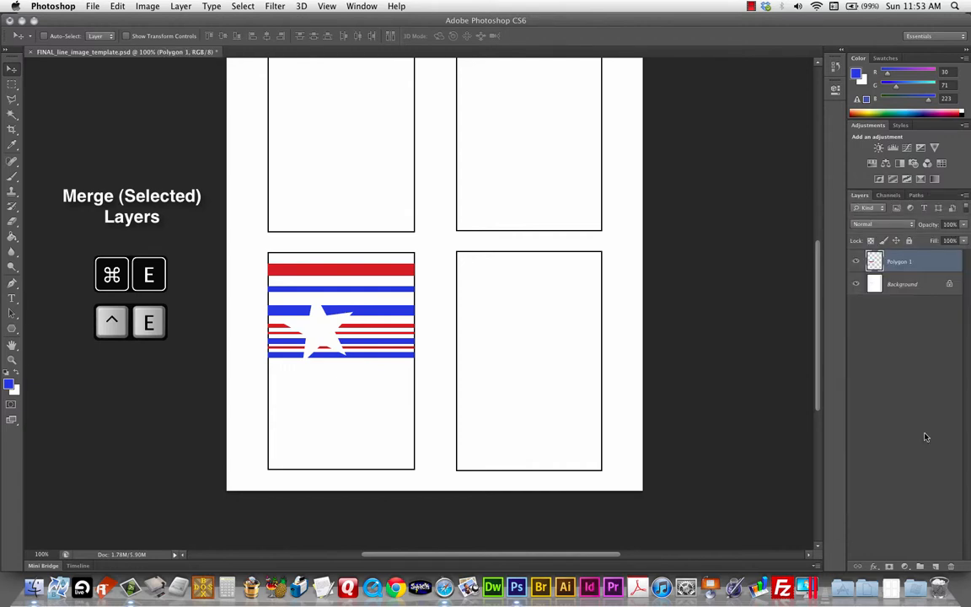
click(856, 261)
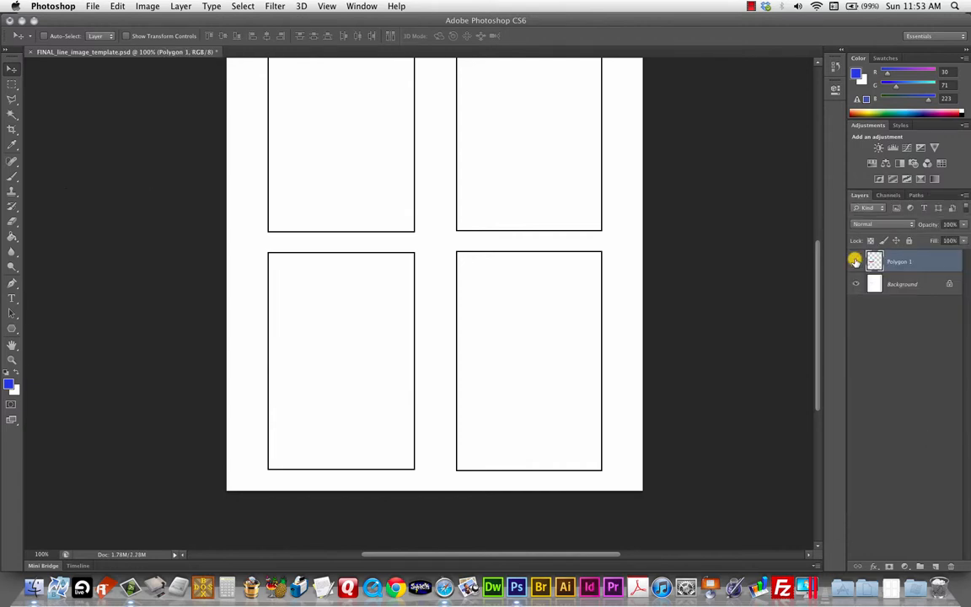
click(856, 261)
mouse_move(329, 291)
mouse_down()
mouse_move(330, 318)
mouse_move(332, 293)
mouse_up()
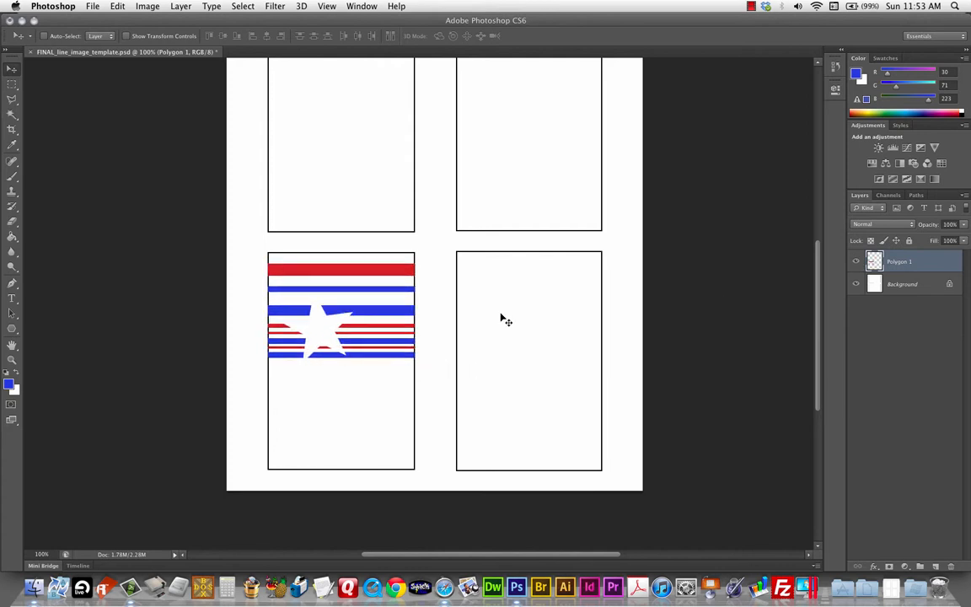
Erase any artwork extending past the left border of the lower-left frame with the Eraser tool
key(e)
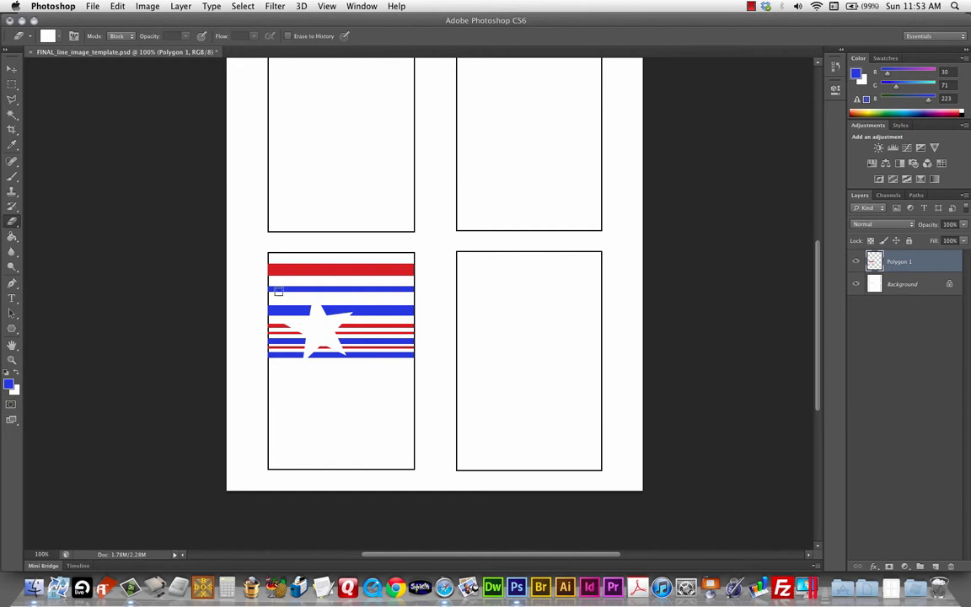
drag(264, 260, 260, 403)
key(super+plus)
drag(258, 286, 327, 283)
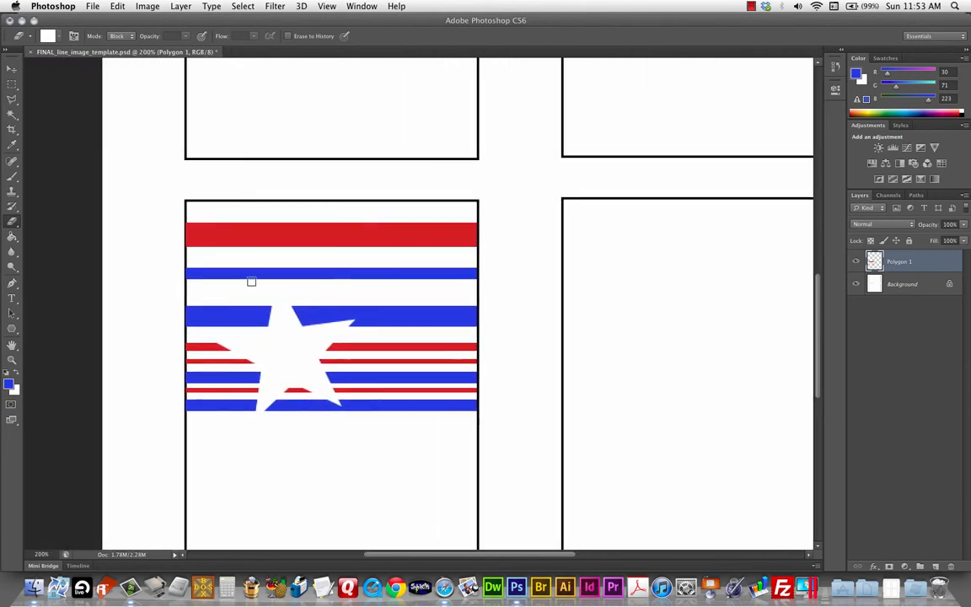
drag(181, 219, 169, 459)
Create a new empty layer above the merged flag artwork
key(super+minus)
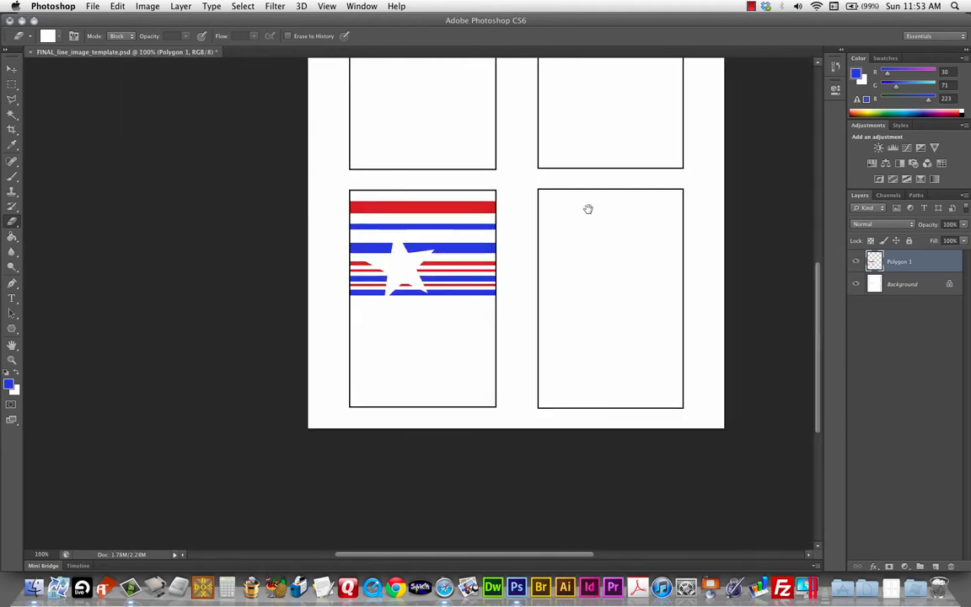
drag(587, 208, 427, 308)
scroll(460, 352, up, 5)
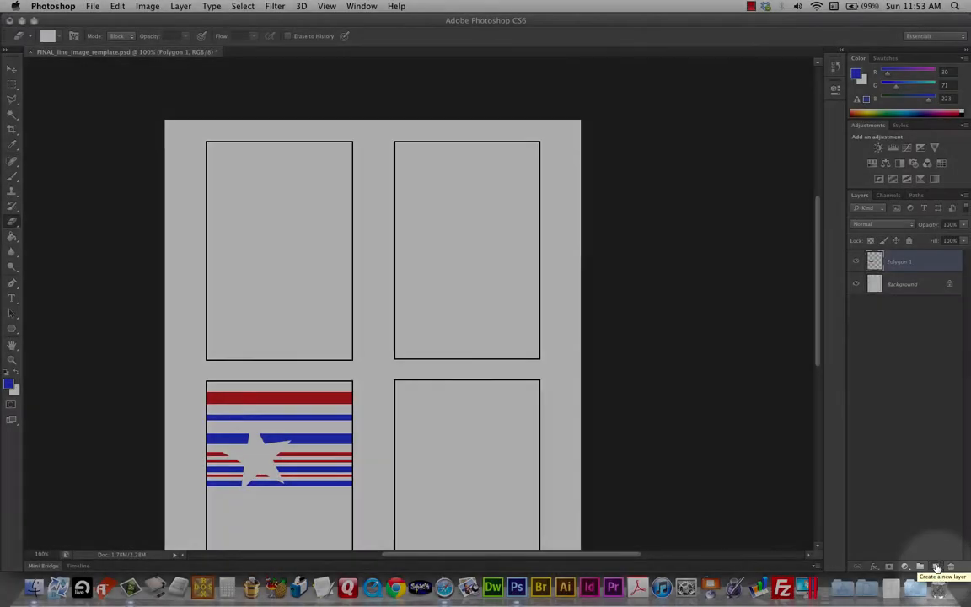
click(935, 566)
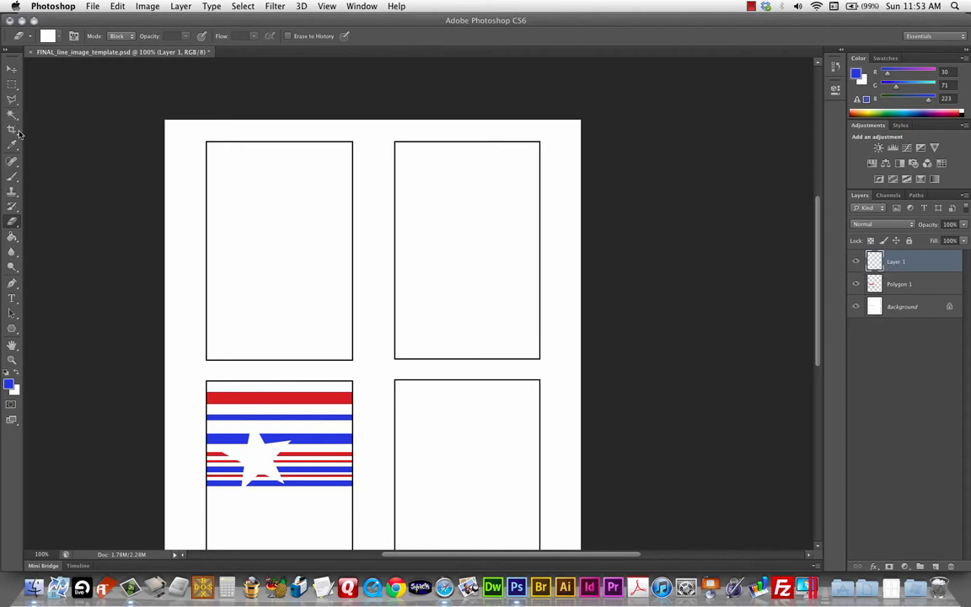
Activate the Paint Bucket tool and set the foreground color to dark green, RGB 18, 89, 20
key(g)
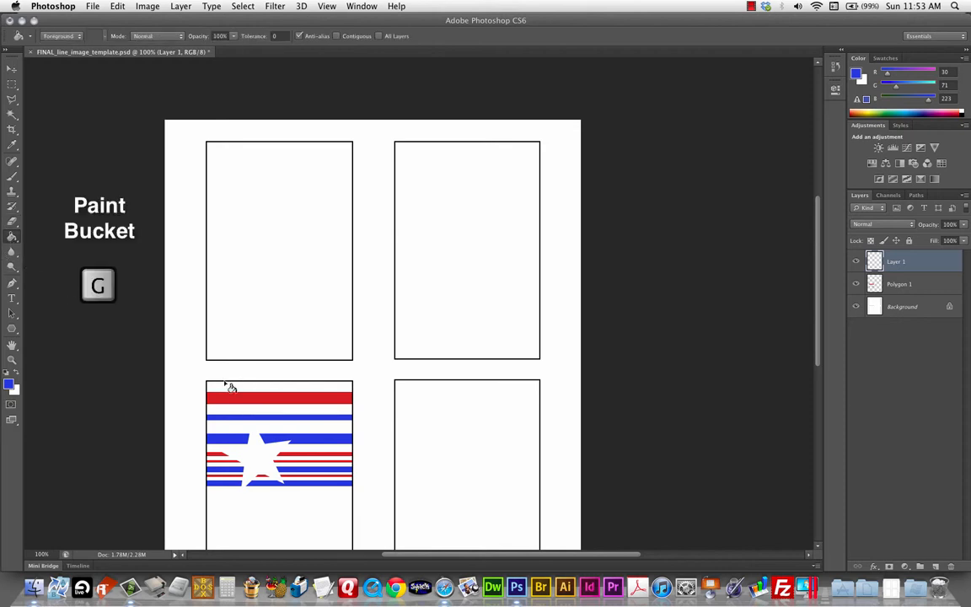
click(9, 385)
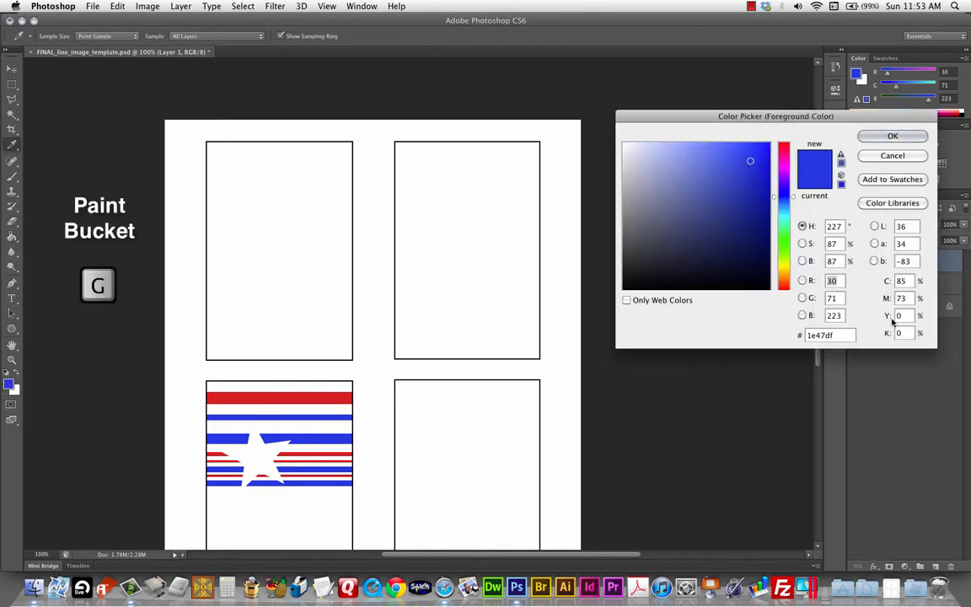
click(782, 241)
click(739, 238)
click(892, 136)
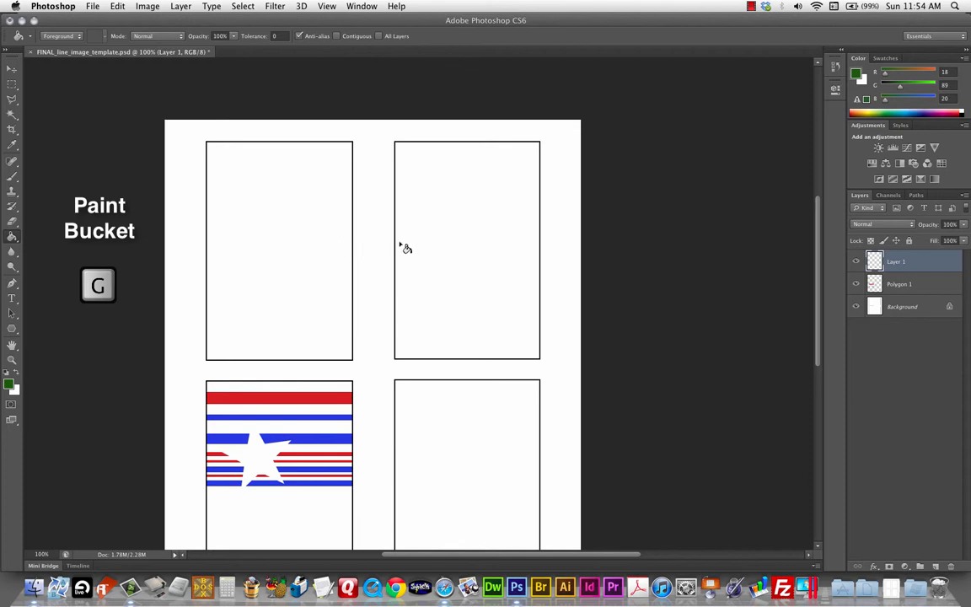
Try filling the new layer with green without a selection, and undo the fill
click(300, 229)
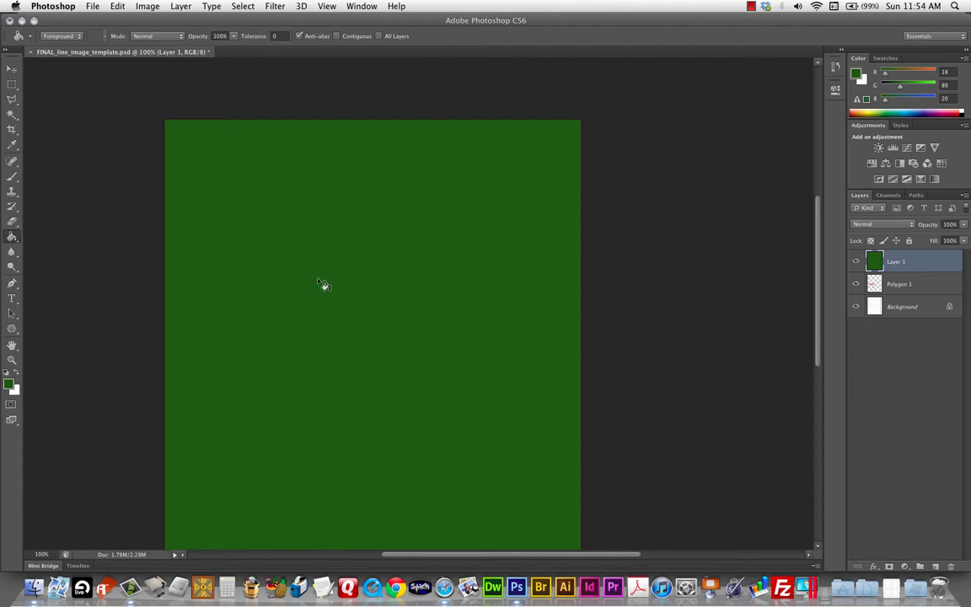
click(118, 6)
click(138, 42)
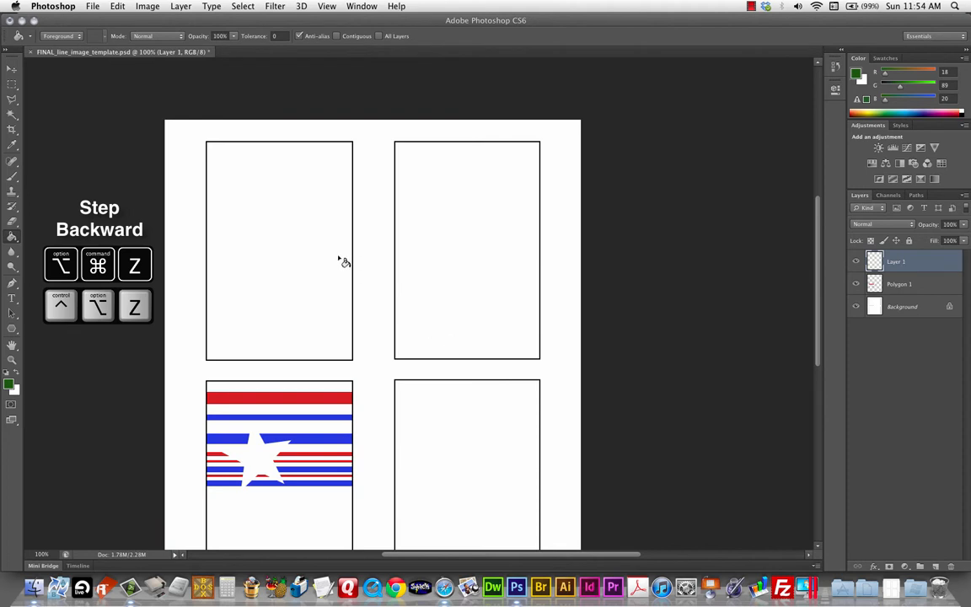
Select the interior of the upper-left frame with the Rectangular Marquee and fill it with the dark green foreground color
click(12, 84)
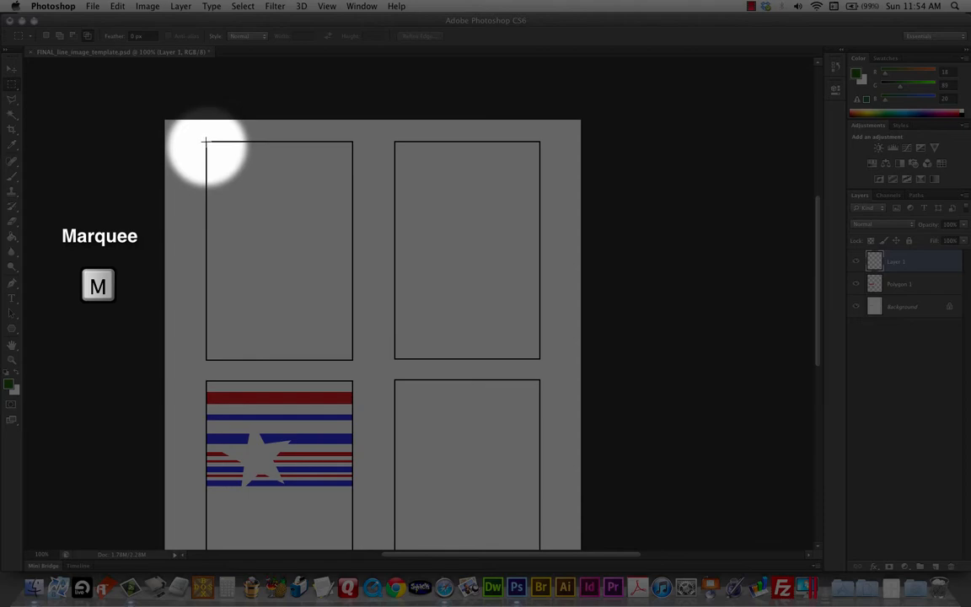
drag(206, 142, 352, 361)
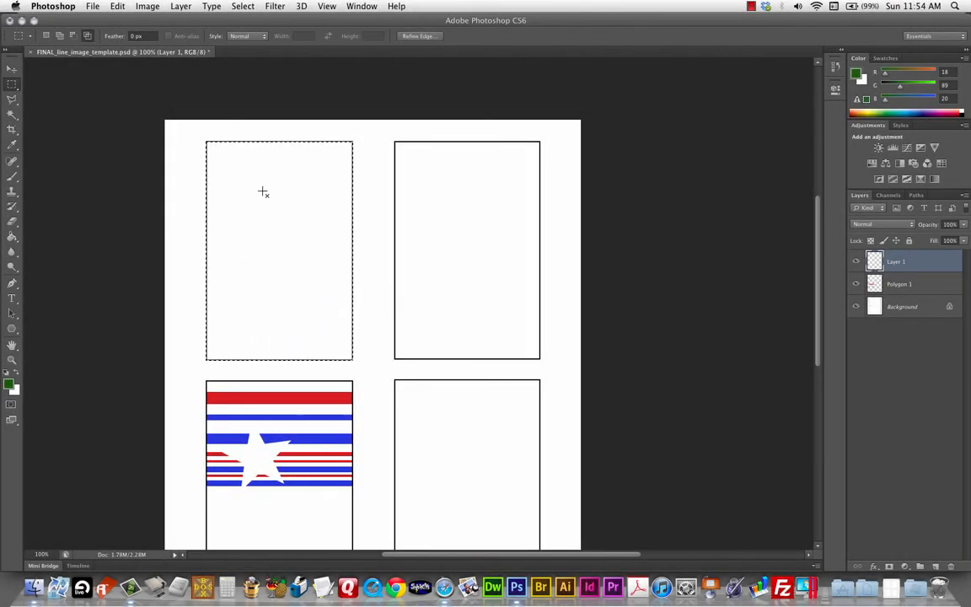
key(g)
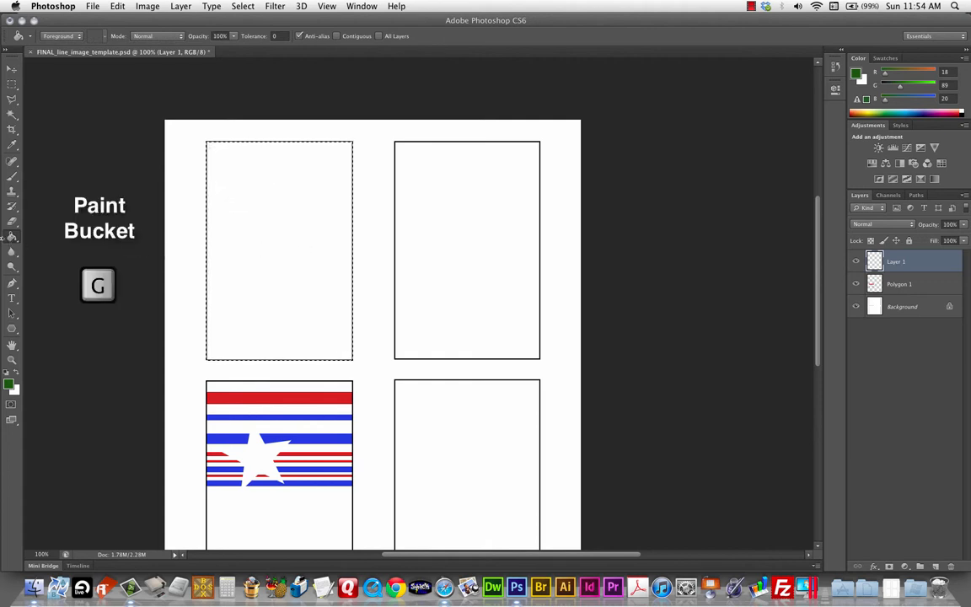
click(275, 231)
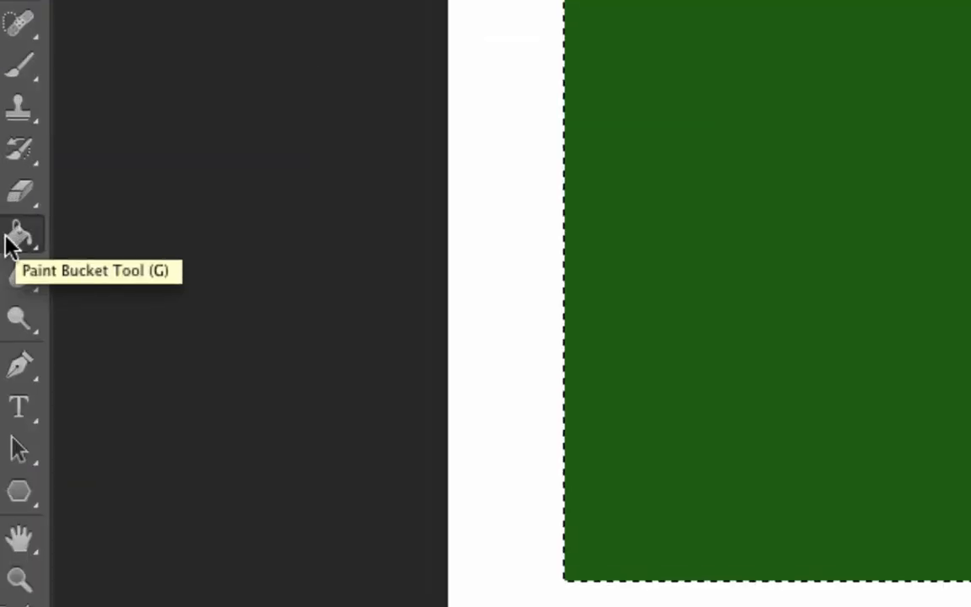
Set the background color to lime green a3d439 and fill the selection with a diagonal foreground-to-background gradient, dark green at the upper left
click(15, 243)
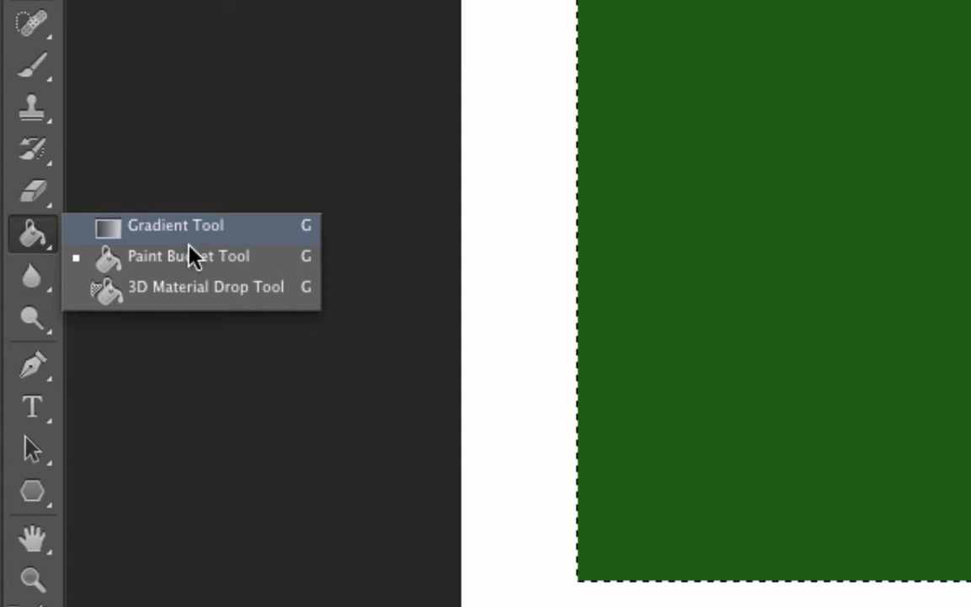
click(135, 226)
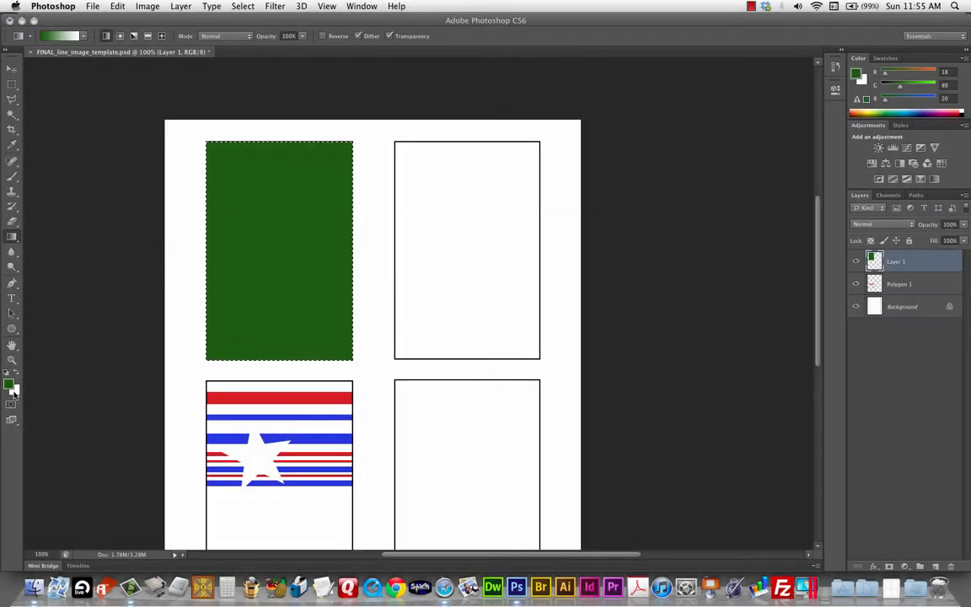
click(14, 390)
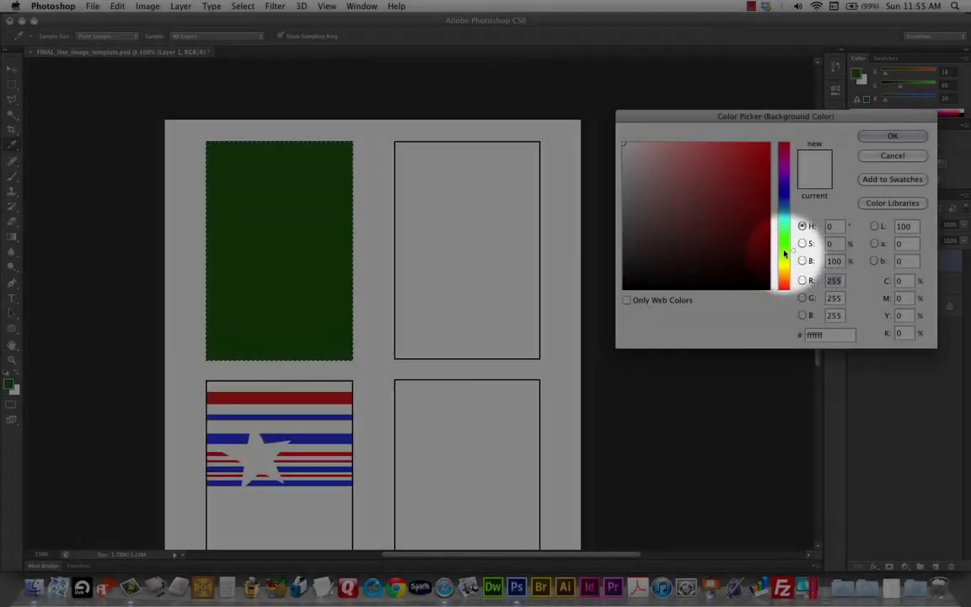
click(783, 253)
click(727, 193)
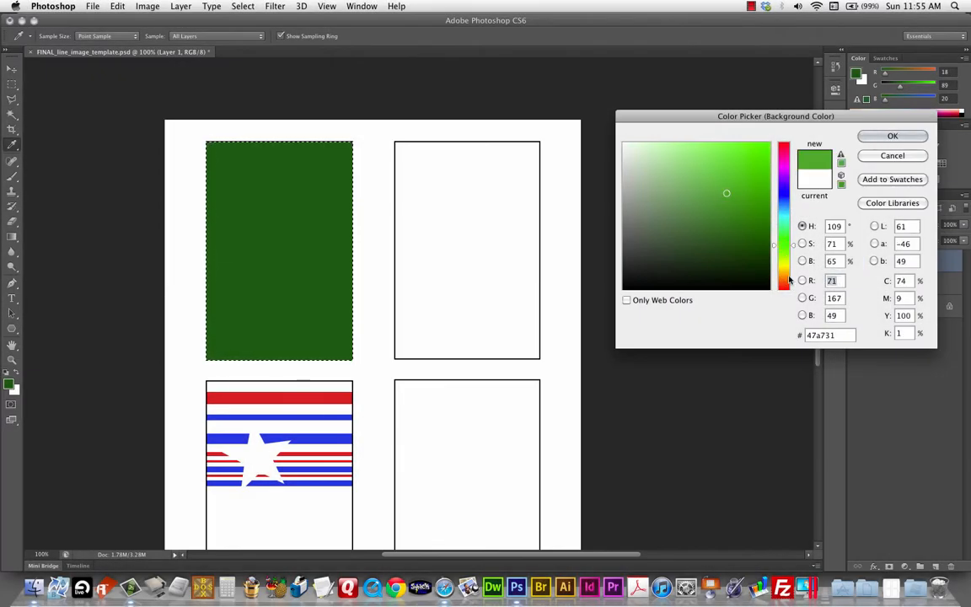
click(783, 259)
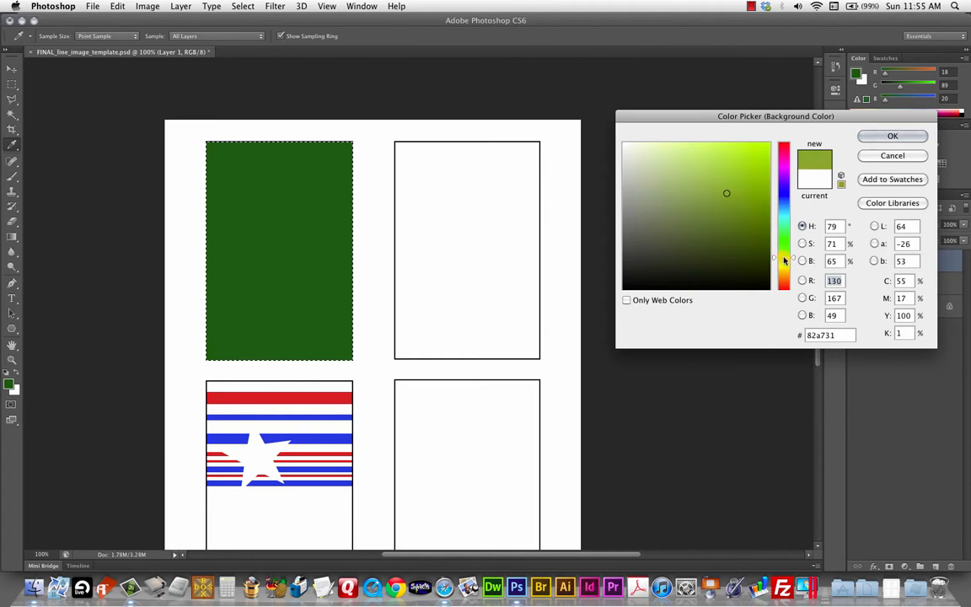
click(730, 167)
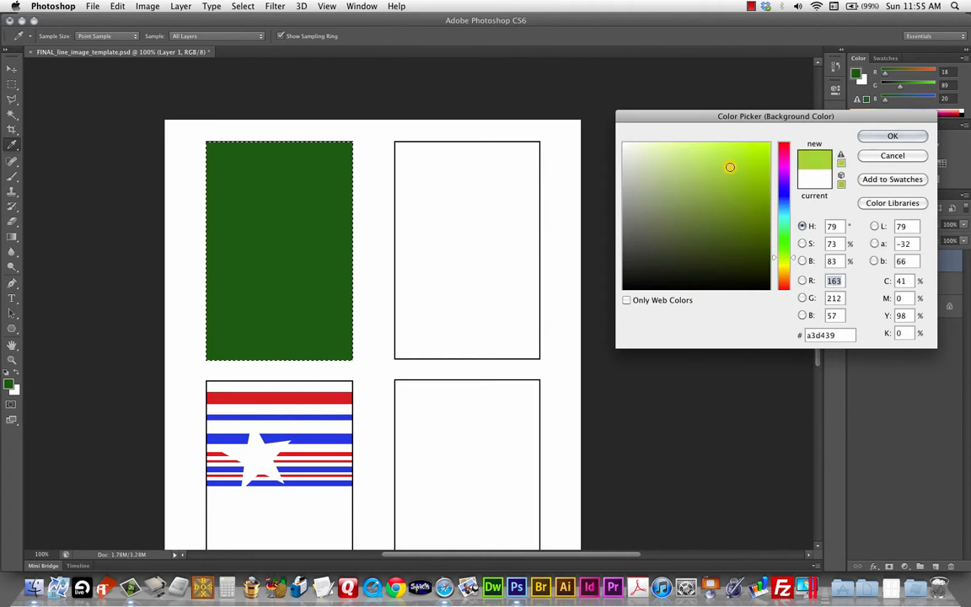
click(891, 136)
key(g)
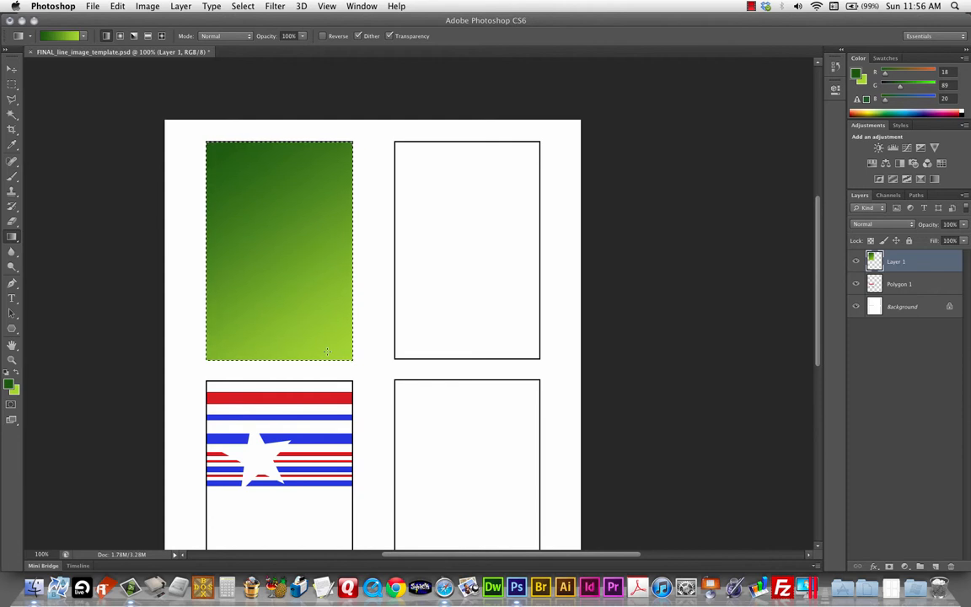
Open the Gradient Editor for the current green gradient and move the dialog slightly aside
click(49, 37)
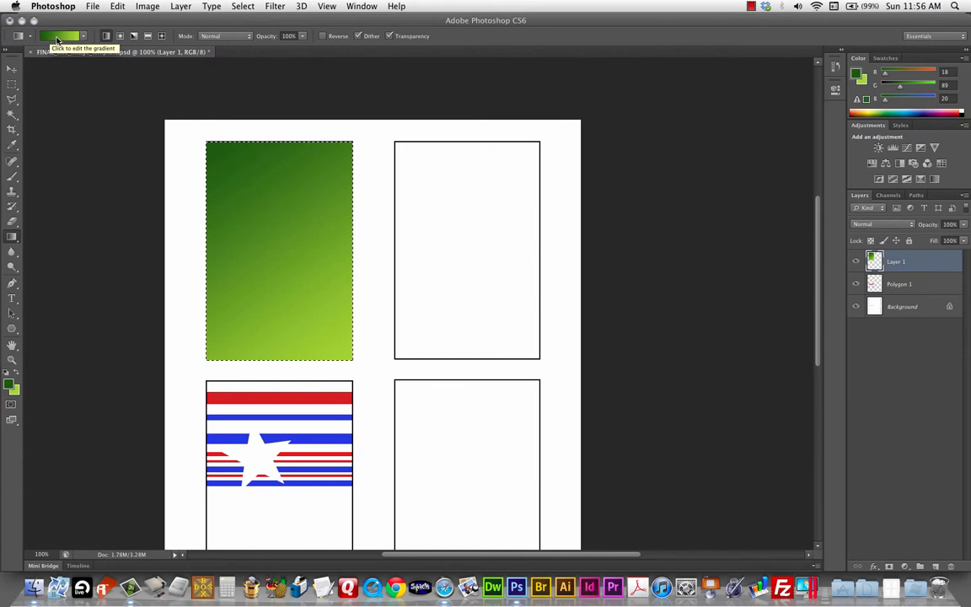
click(56, 40)
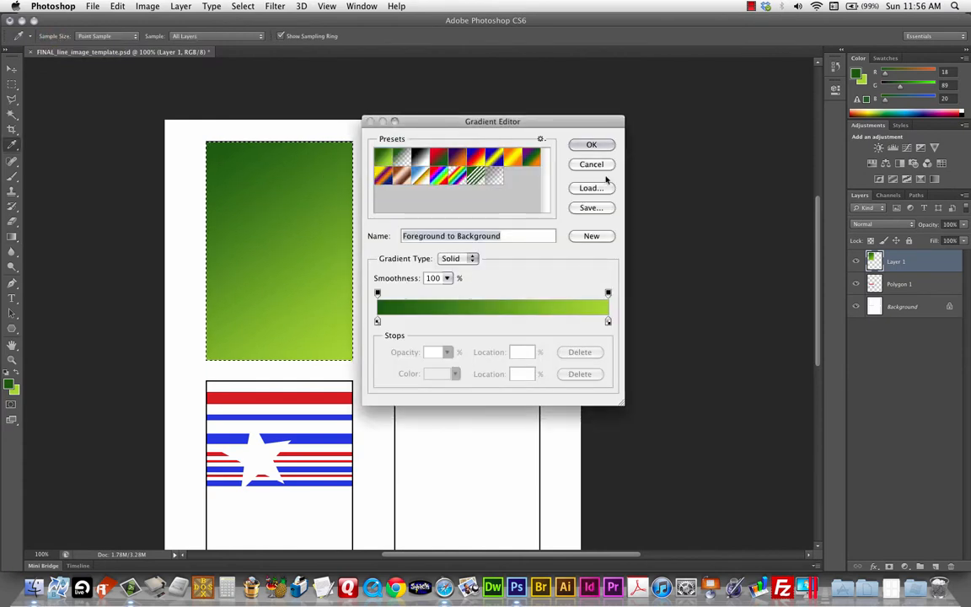
drag(501, 127, 462, 124)
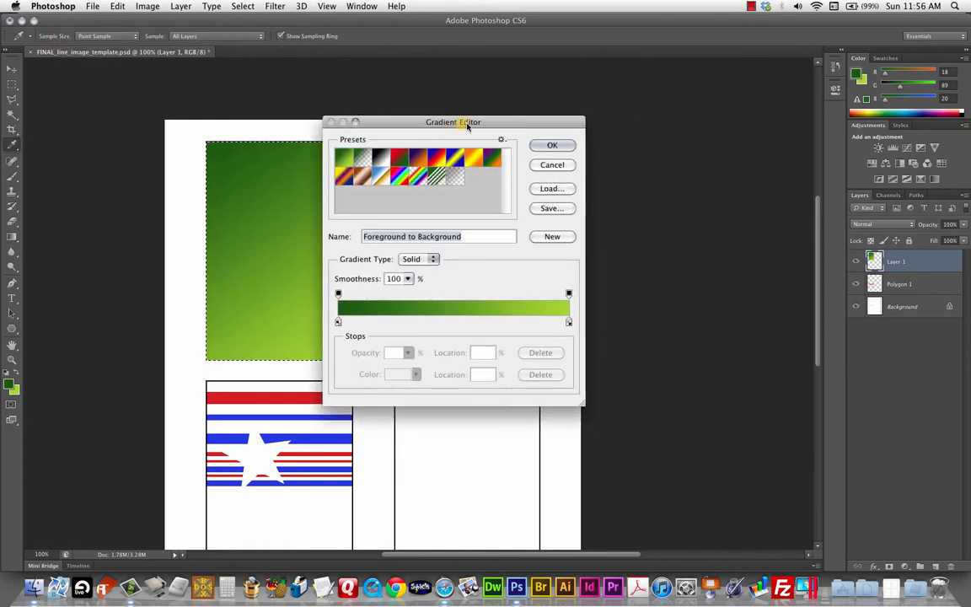
Try several gradient presets, including Violet, Orange and Red, Green, and choose the Blue, Red, Yellow preset
click(404, 159)
click(418, 158)
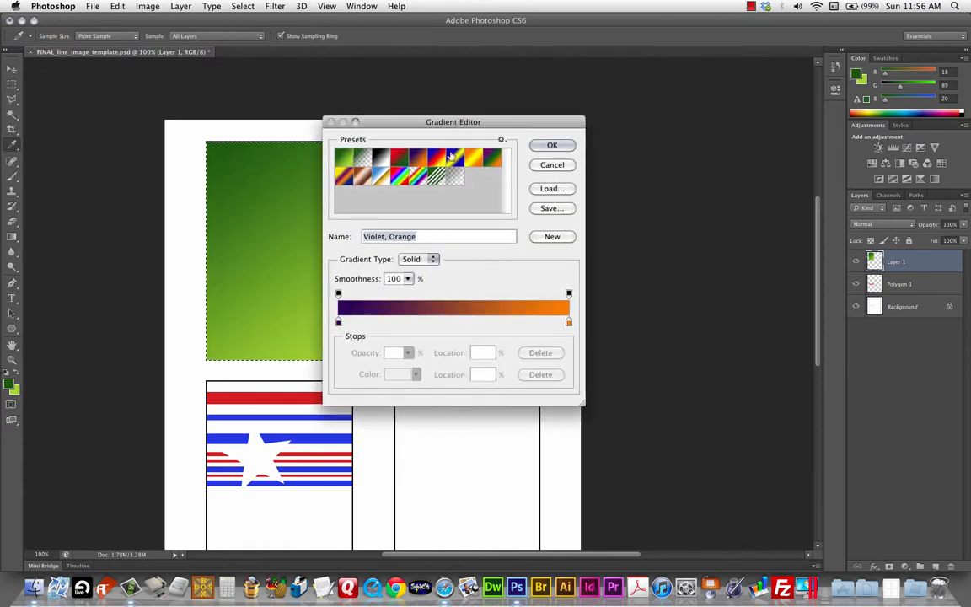
click(433, 158)
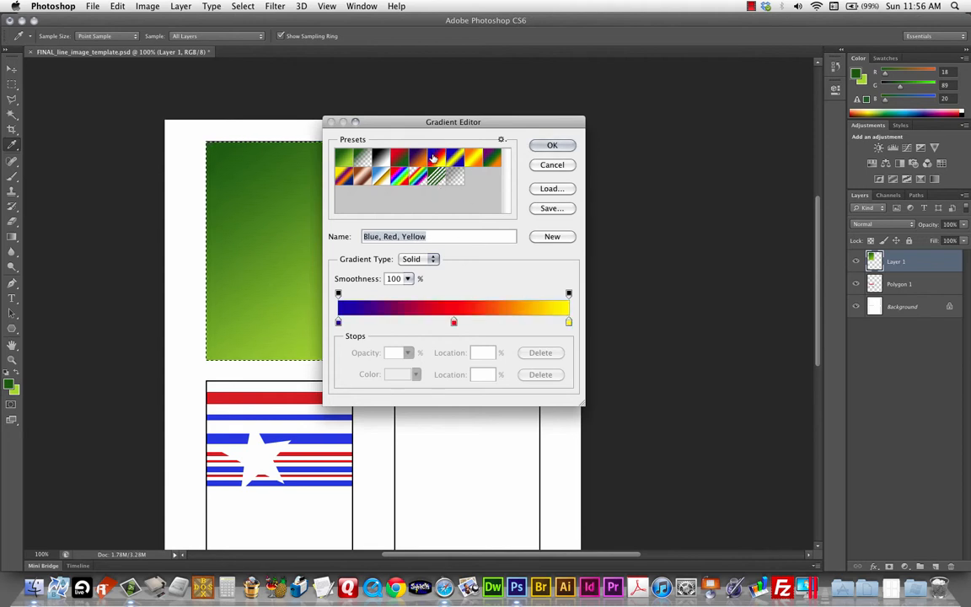
click(342, 162)
click(400, 158)
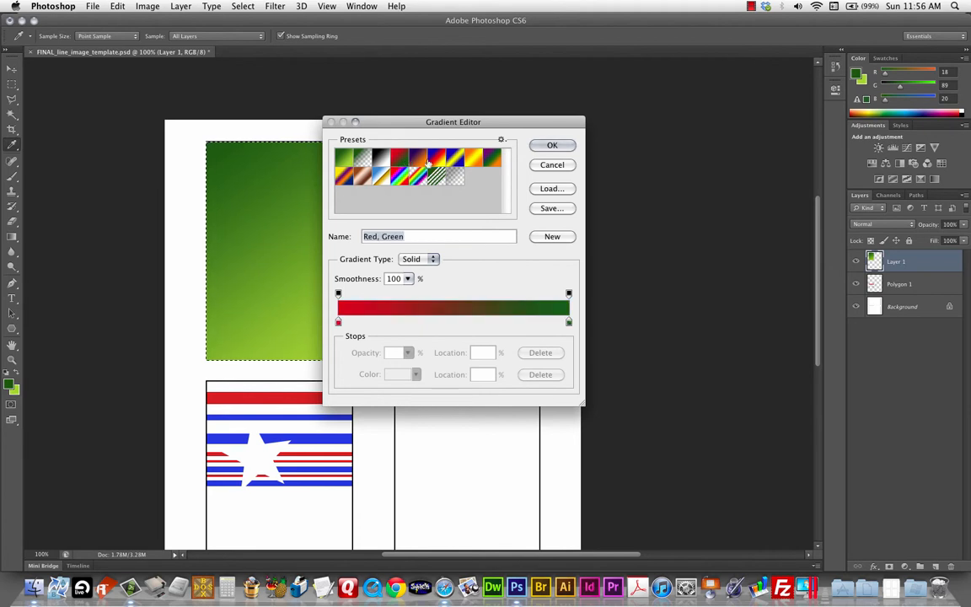
click(434, 159)
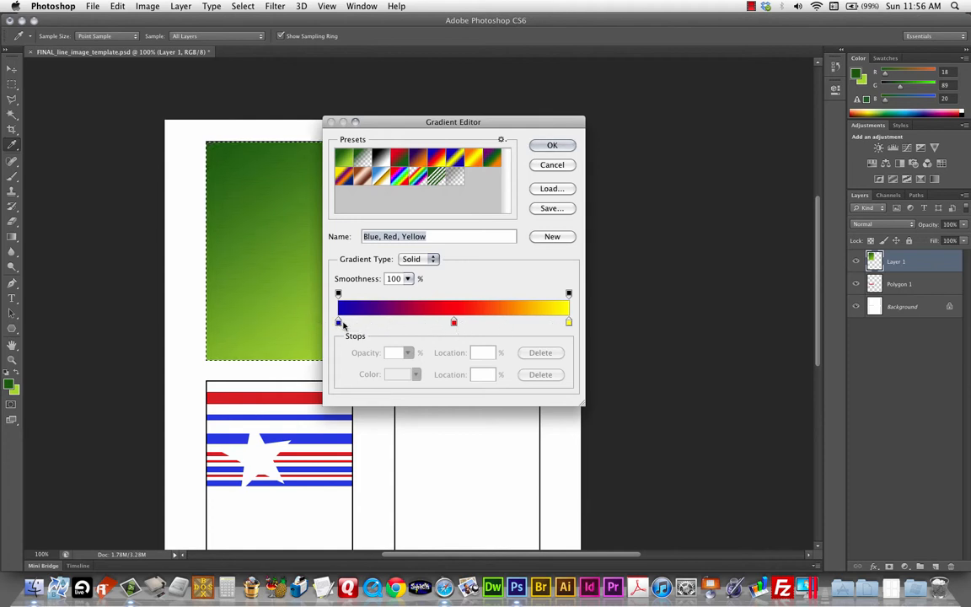
Move the gradient's red color stop to 48% and add two more color stops at 23% and 74%
mouse_move(338, 323)
mouse_down()
mouse_move(391, 325)
mouse_move(336, 325)
mouse_up()
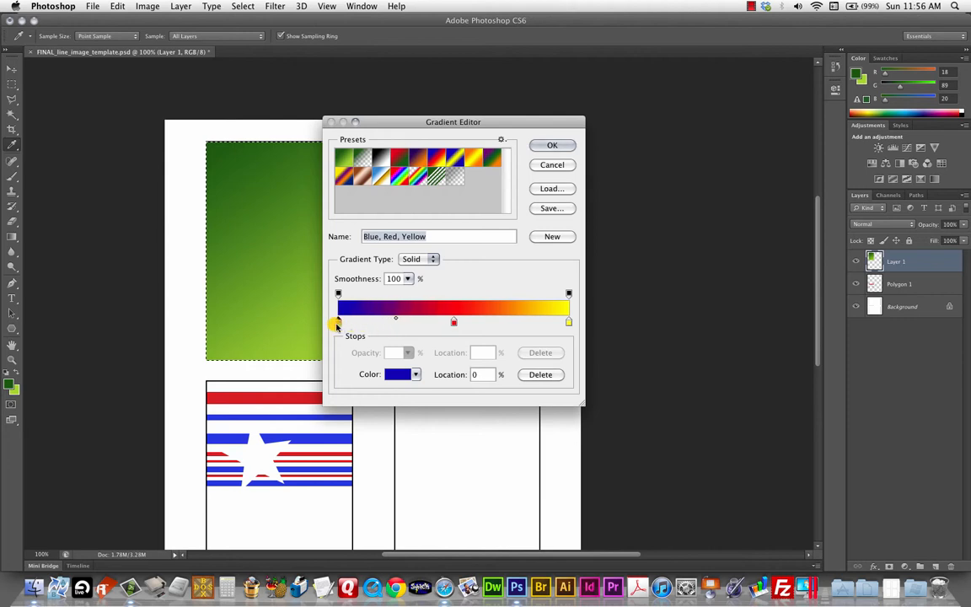
mouse_move(453, 322)
mouse_down()
mouse_move(405, 327)
mouse_move(512, 324)
mouse_move(408, 324)
mouse_move(501, 323)
mouse_move(437, 323)
mouse_move(449, 321)
mouse_up()
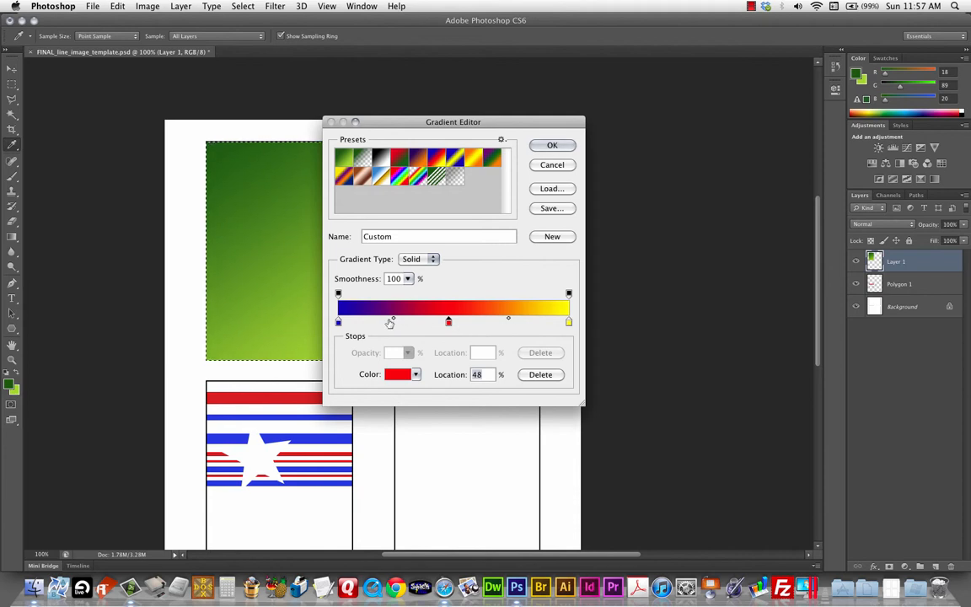
key(alt)
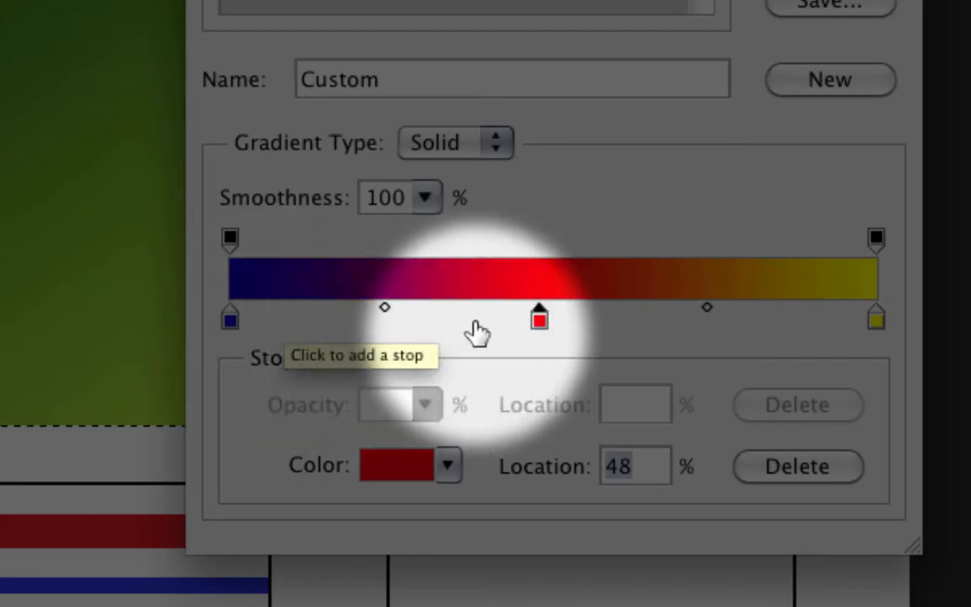
click(379, 327)
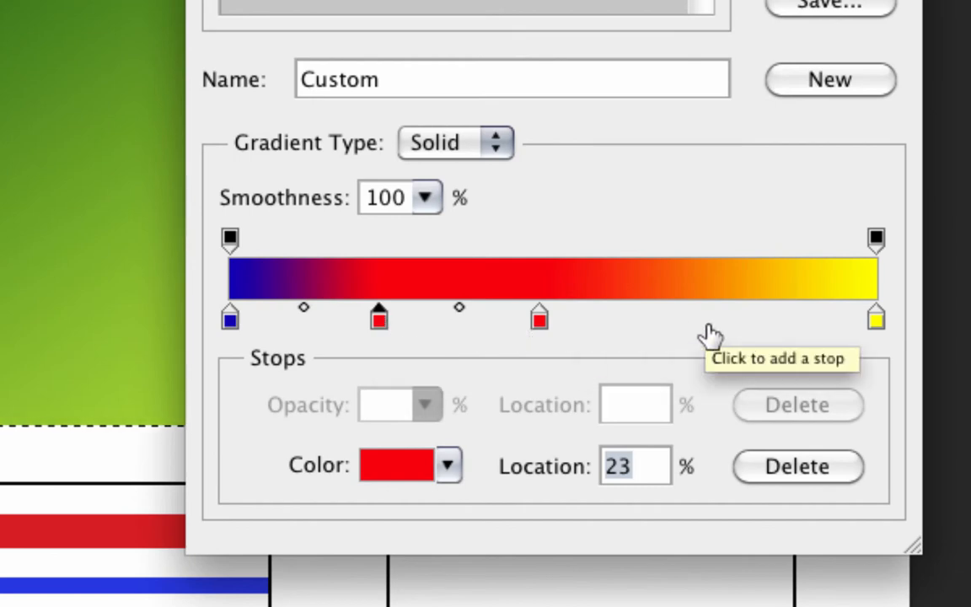
click(708, 334)
click(379, 320)
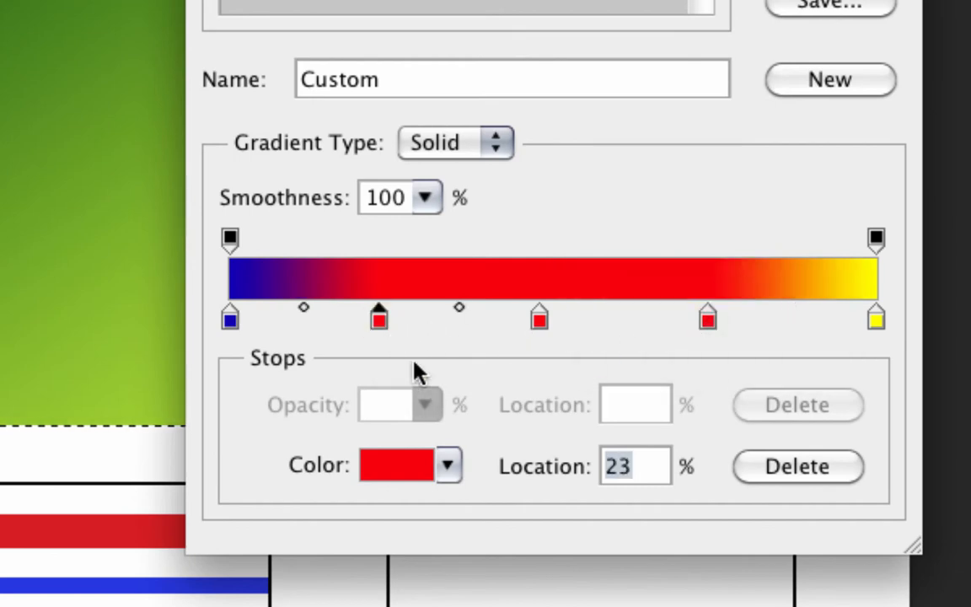
click(541, 327)
click(706, 327)
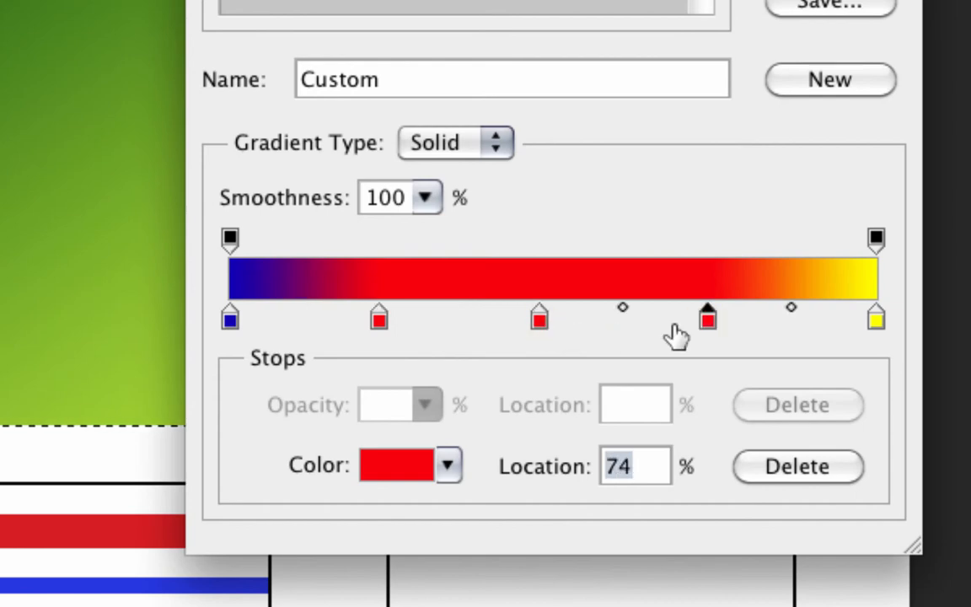
Change the color of the gradient stop at 23% to magenta ff00f0
click(381, 321)
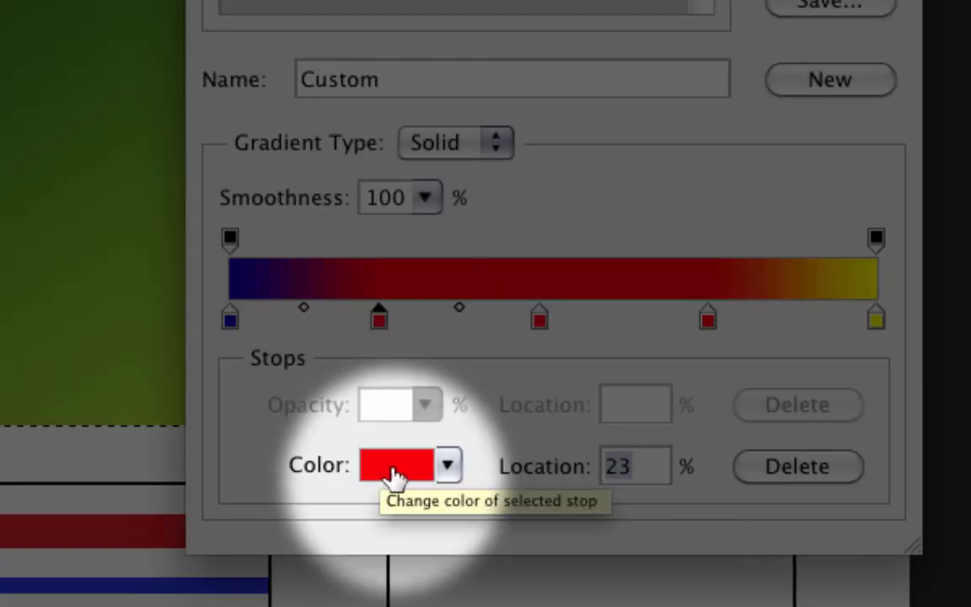
click(396, 470)
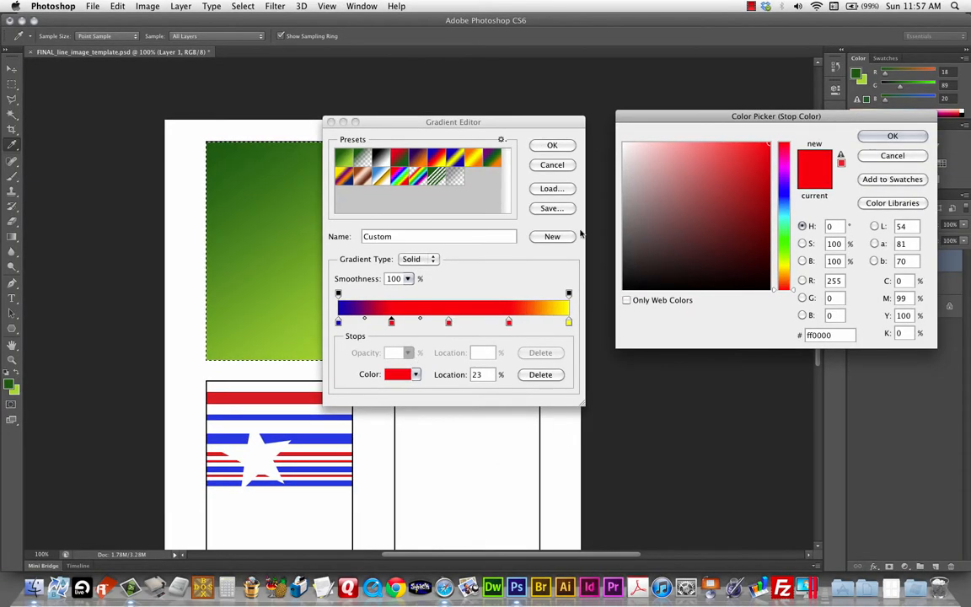
click(788, 230)
drag(788, 229, 781, 168)
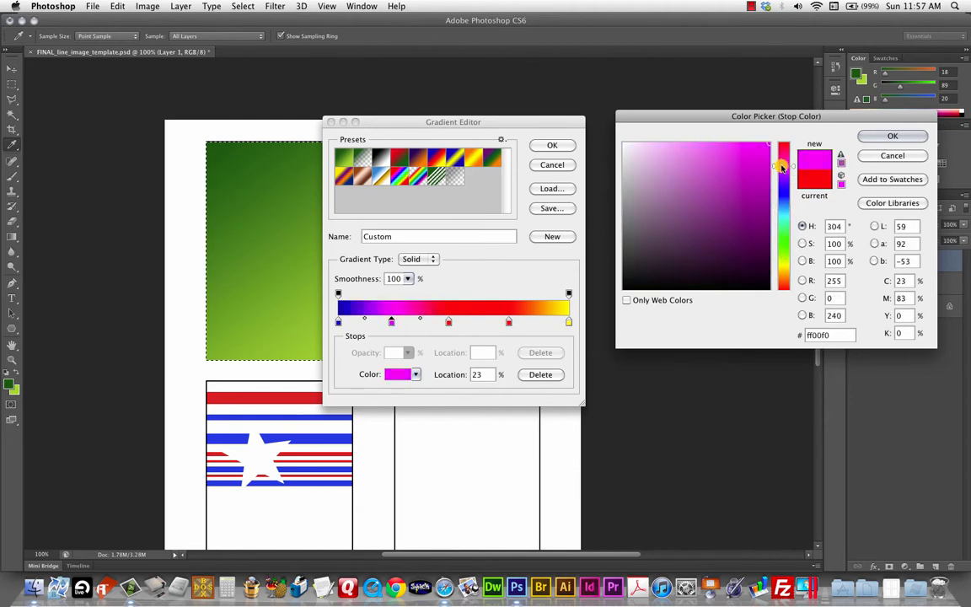
click(893, 135)
Change the color of the gradient stop at 74% to bright green 0cff00
click(508, 321)
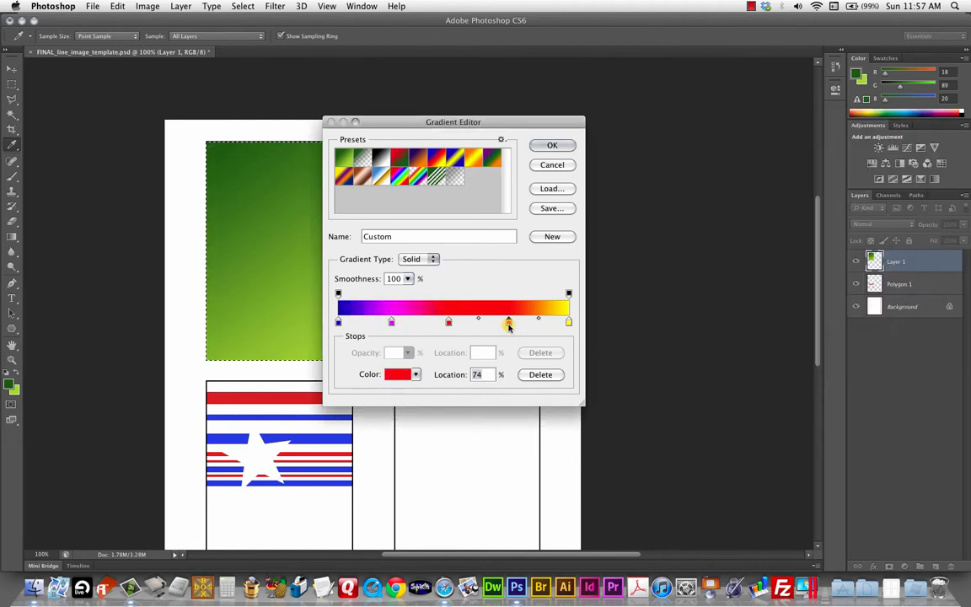
click(397, 374)
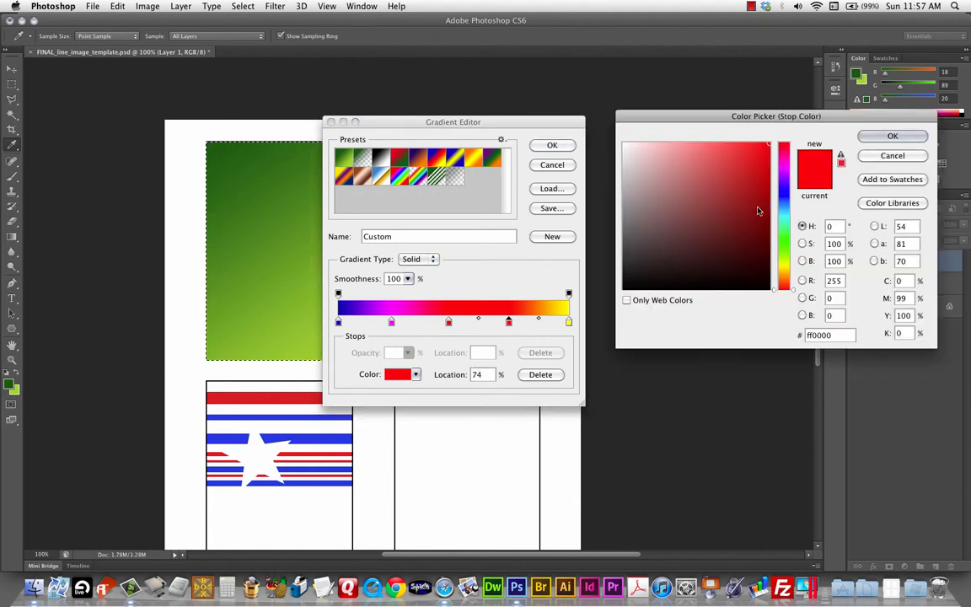
drag(785, 281, 792, 244)
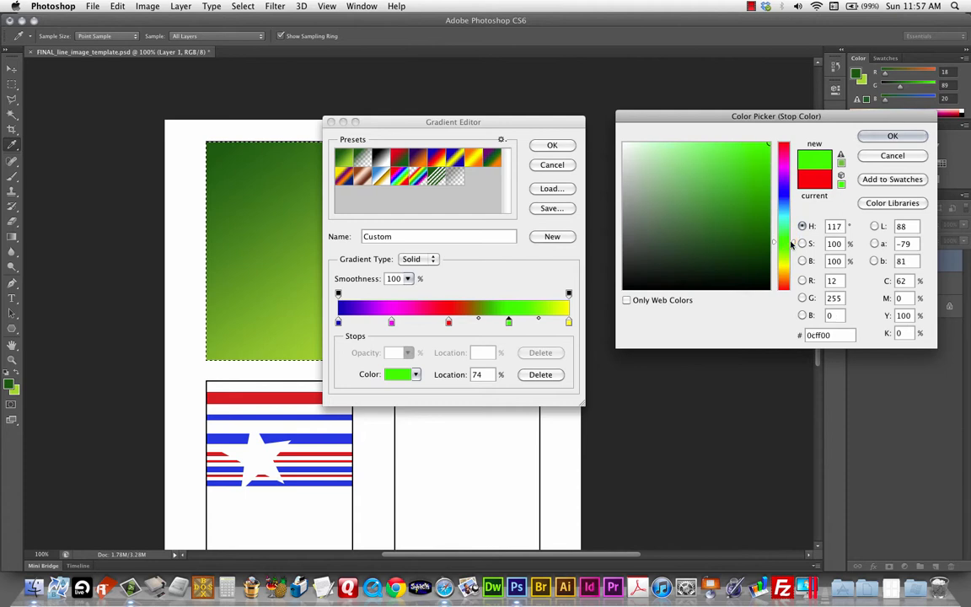
click(893, 135)
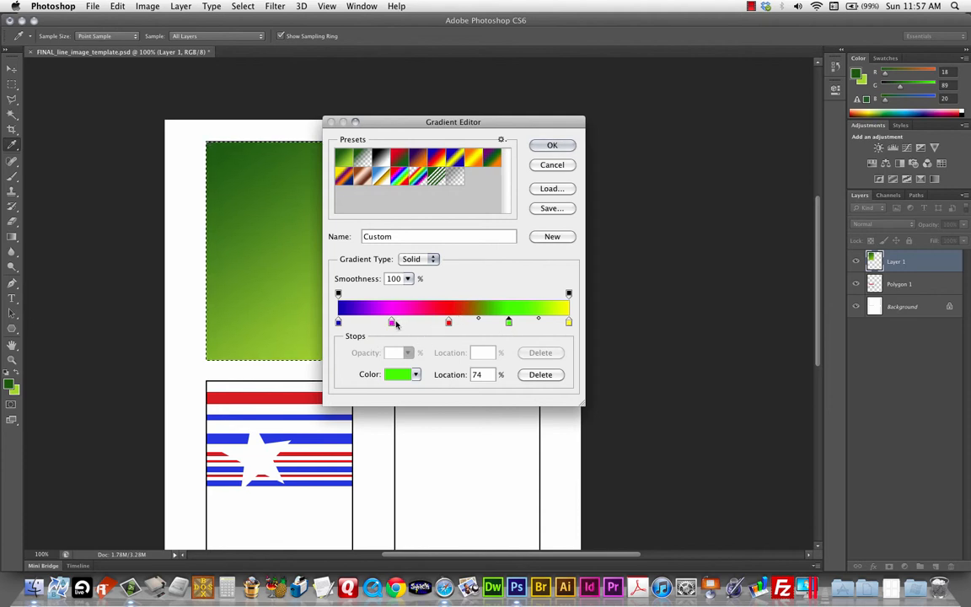
Remove the magenta and green stops, and load the Foreground to Background preset with its dark green starting stop selected
drag(392, 324, 388, 347)
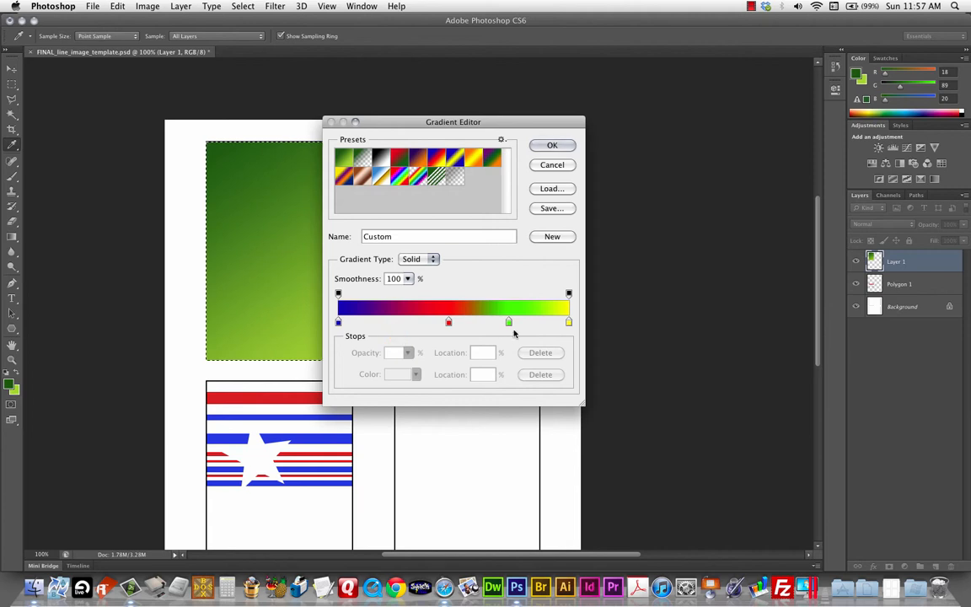
drag(508, 323, 511, 342)
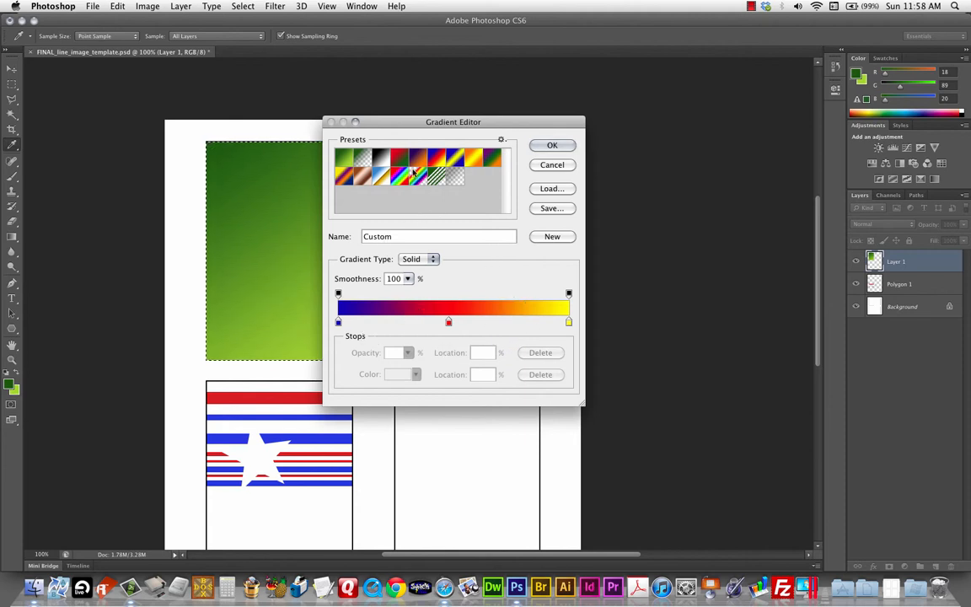
click(340, 160)
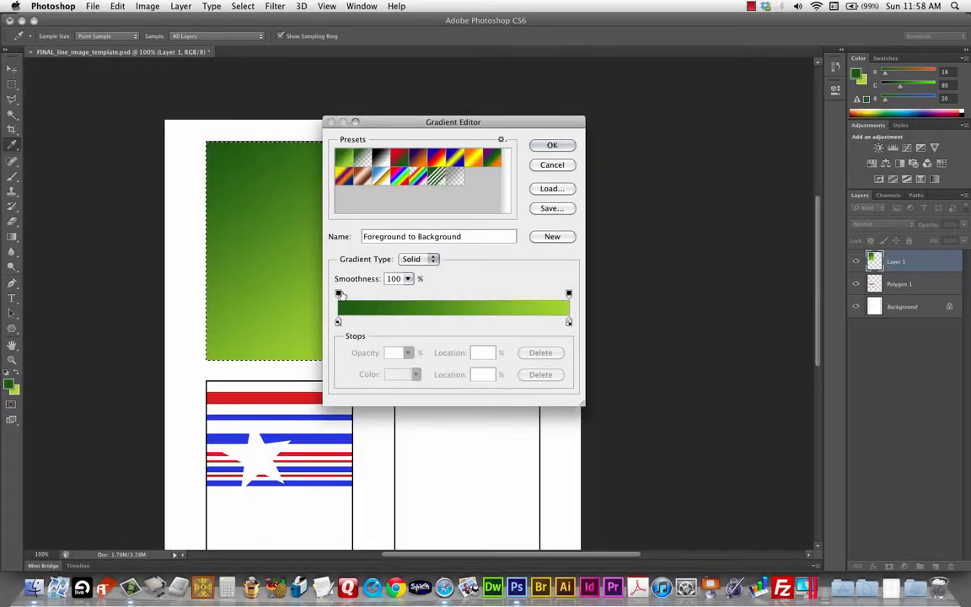
click(337, 323)
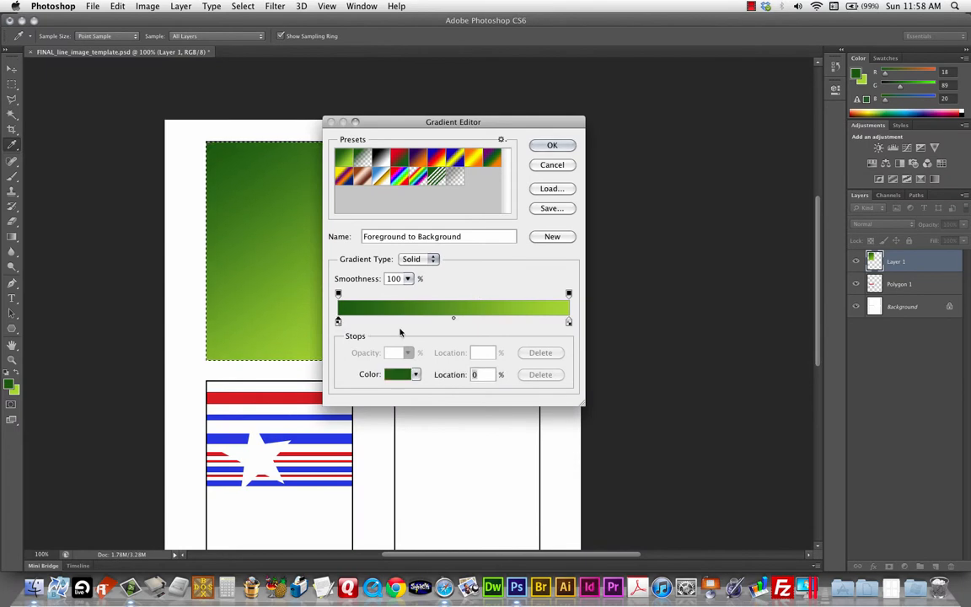
Move the gradient's dark green stop to 35% and add a near-black green 061b00 color stop at 0%
drag(342, 323, 418, 325)
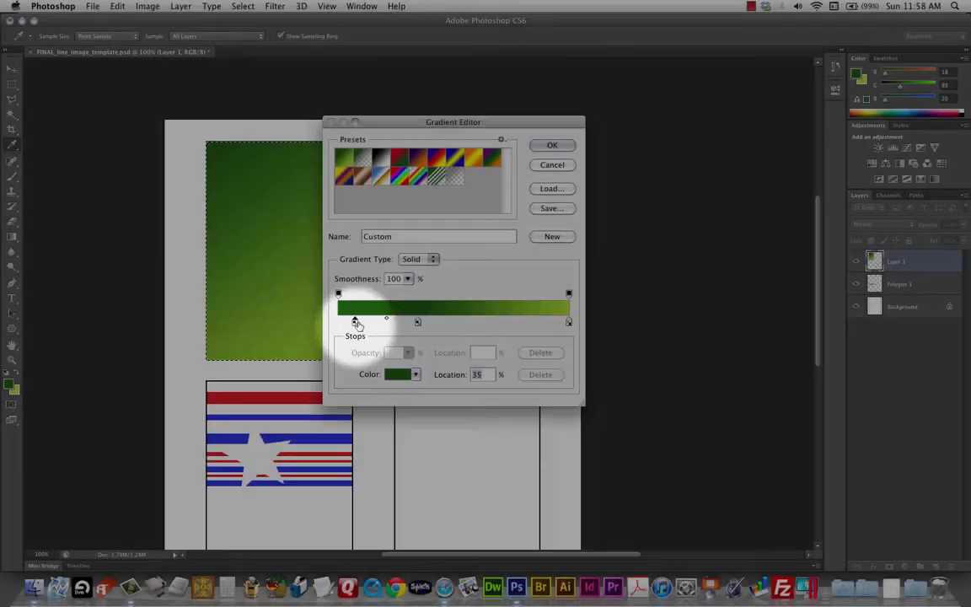
click(337, 324)
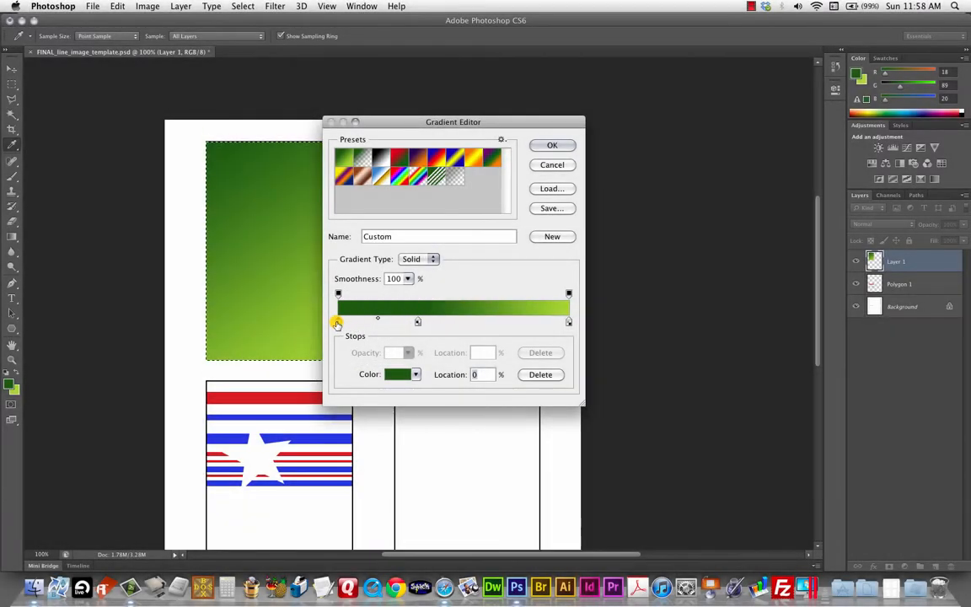
click(398, 375)
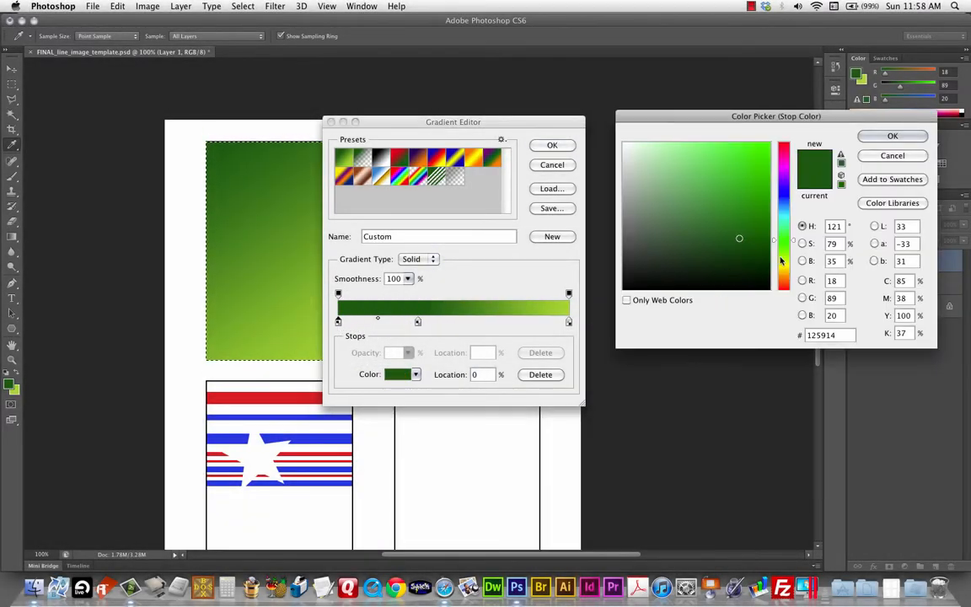
drag(787, 240, 769, 273)
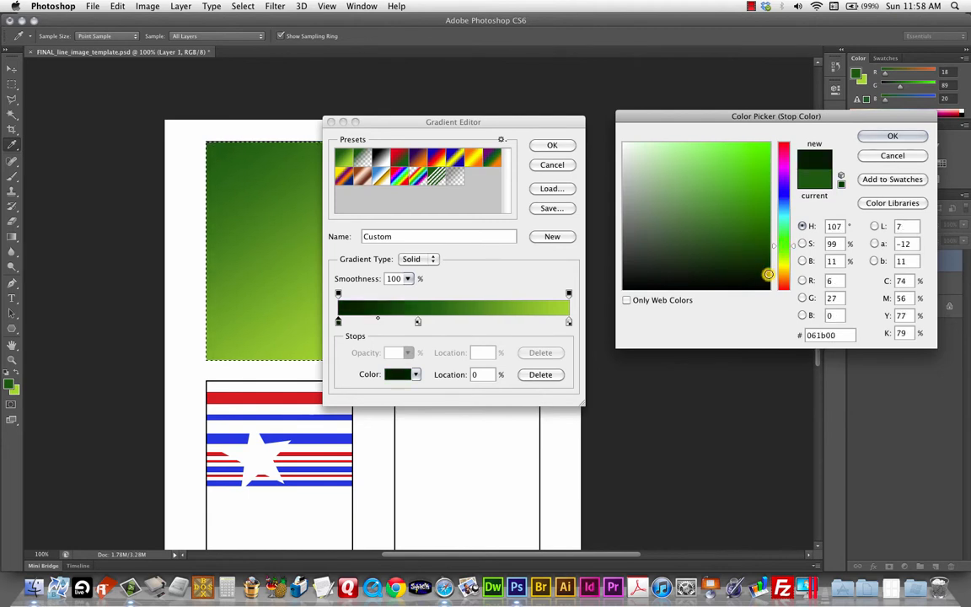
click(892, 136)
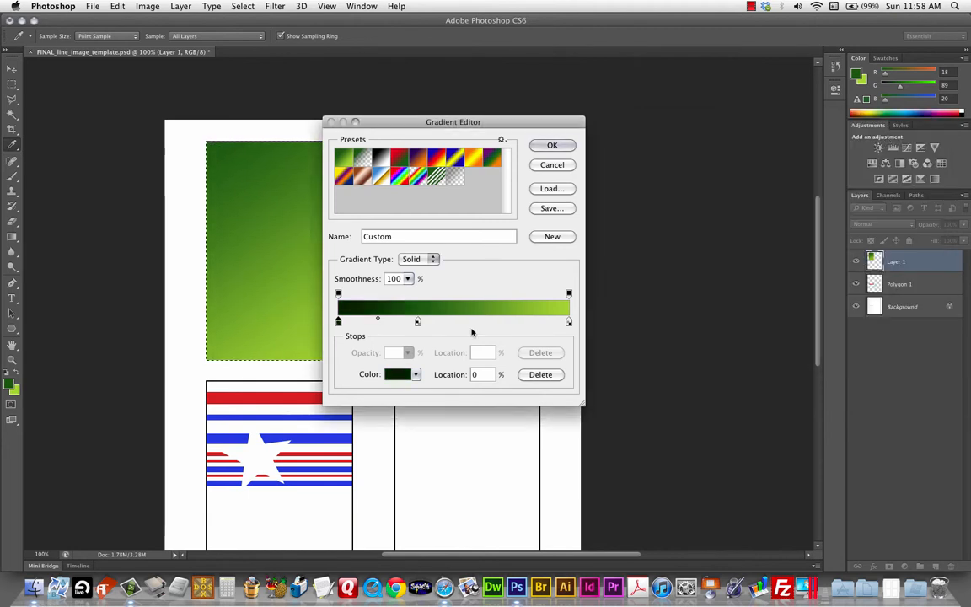
Move the dark green stop to 20% and the light green stop to 81%, and add an end color stop at 100%
drag(418, 322, 384, 321)
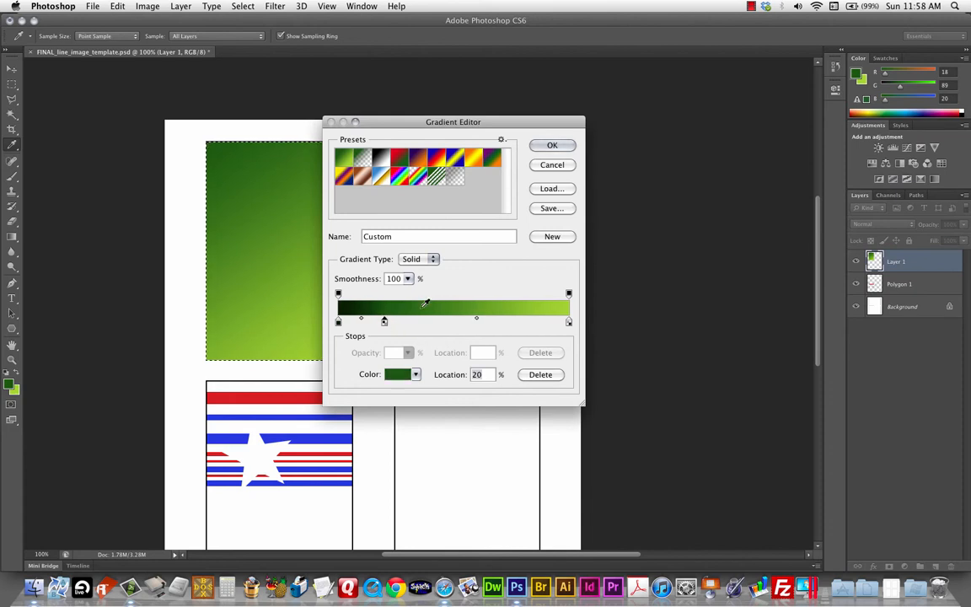
drag(569, 322, 531, 324)
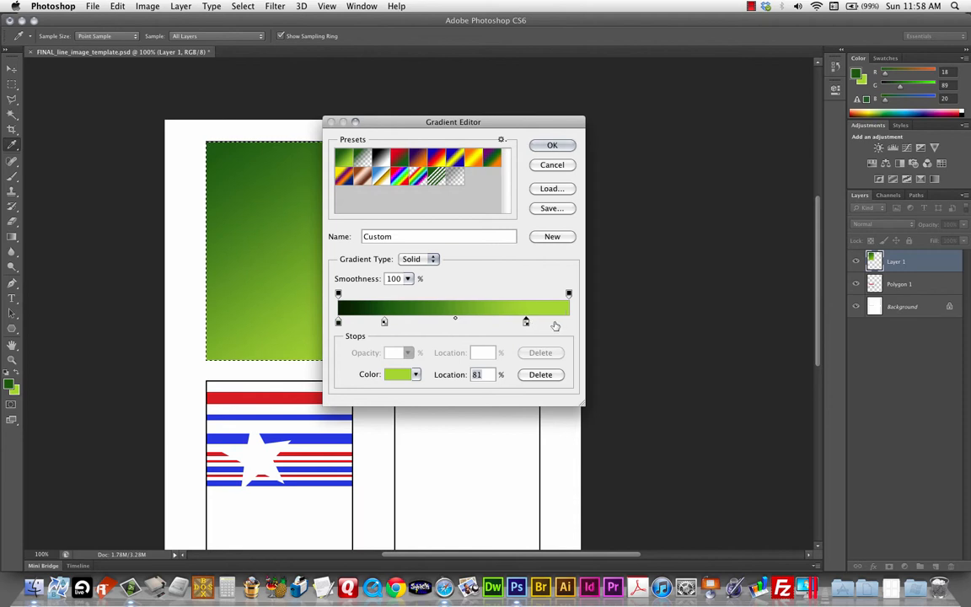
drag(556, 323, 589, 321)
Change the color of the gradient's end stop at 100% to yellow-green d1e80d
click(392, 381)
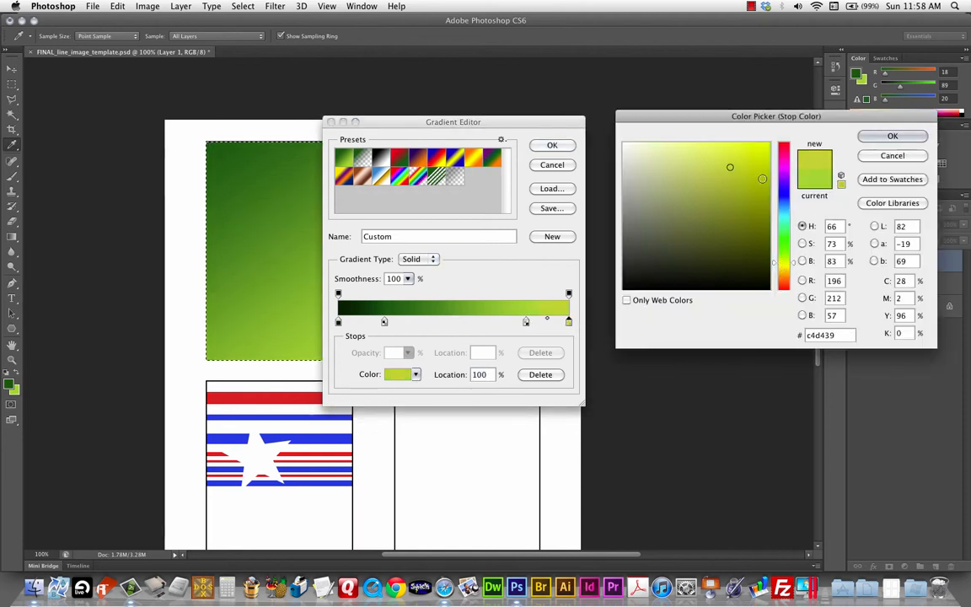
click(761, 153)
click(769, 142)
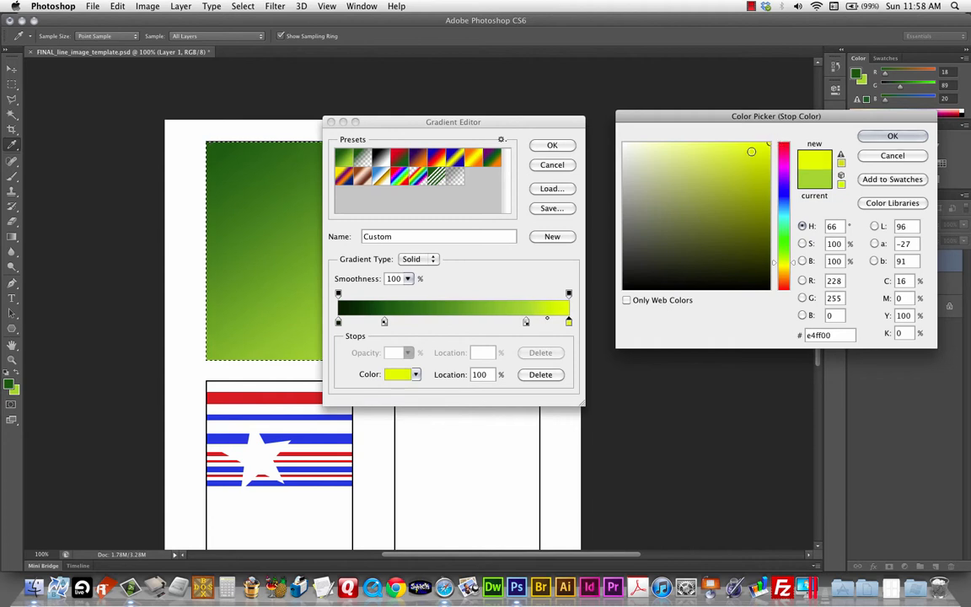
click(767, 158)
click(761, 155)
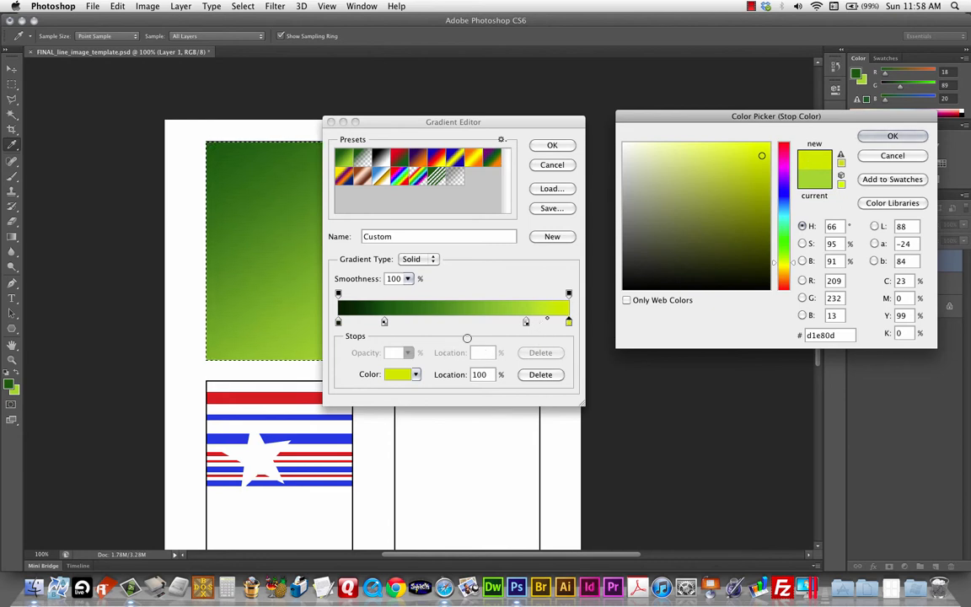
click(892, 135)
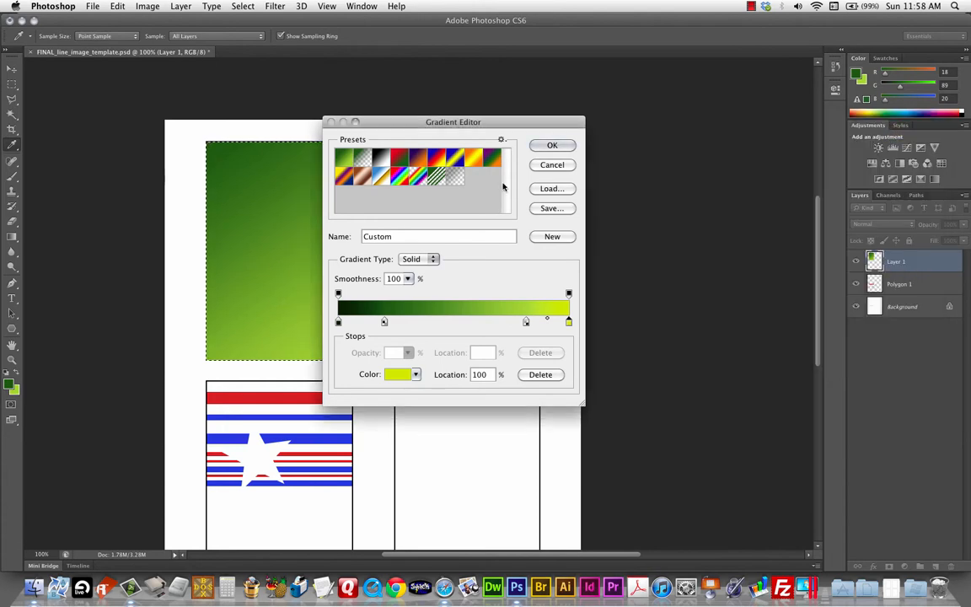
Add an opacity stop at 46% with 100% opacity to the gradient, and remove it again
drag(471, 122, 578, 124)
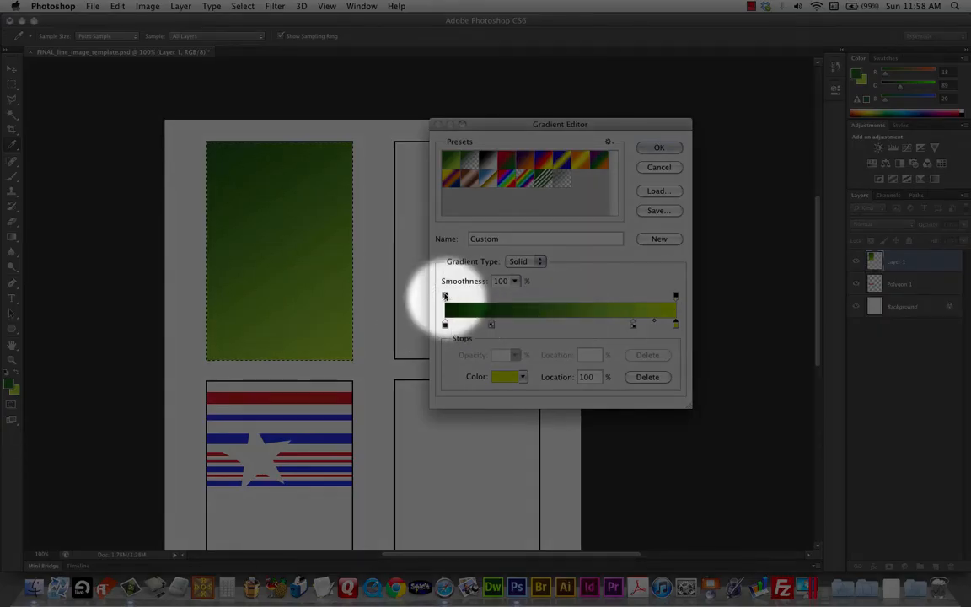
click(544, 296)
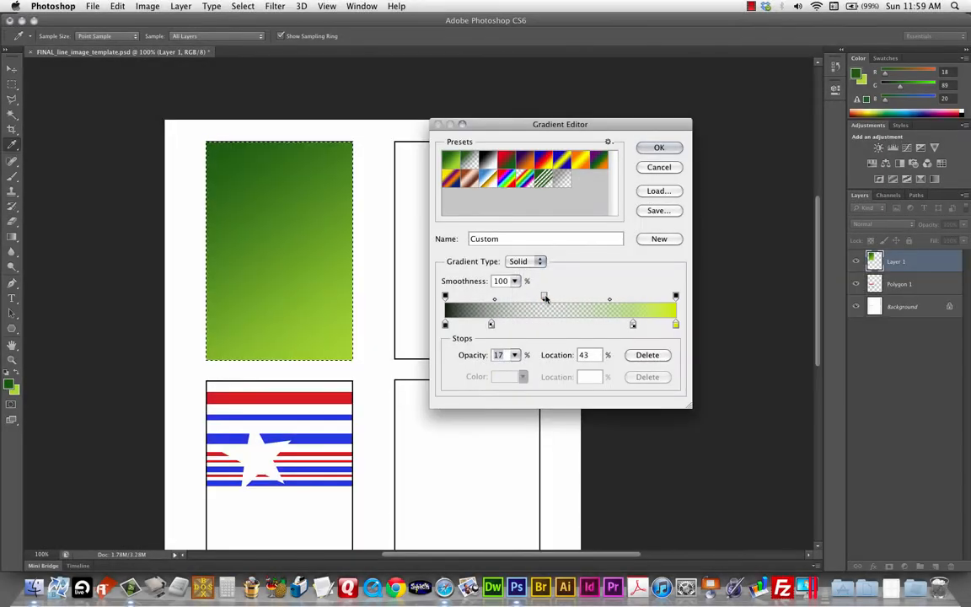
drag(545, 297, 551, 296)
click(514, 355)
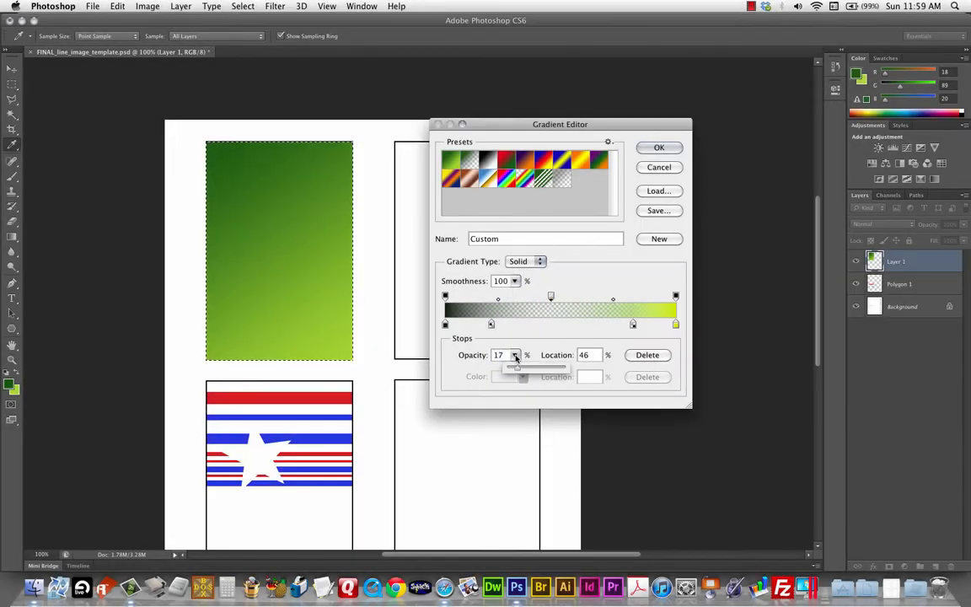
drag(518, 371, 598, 373)
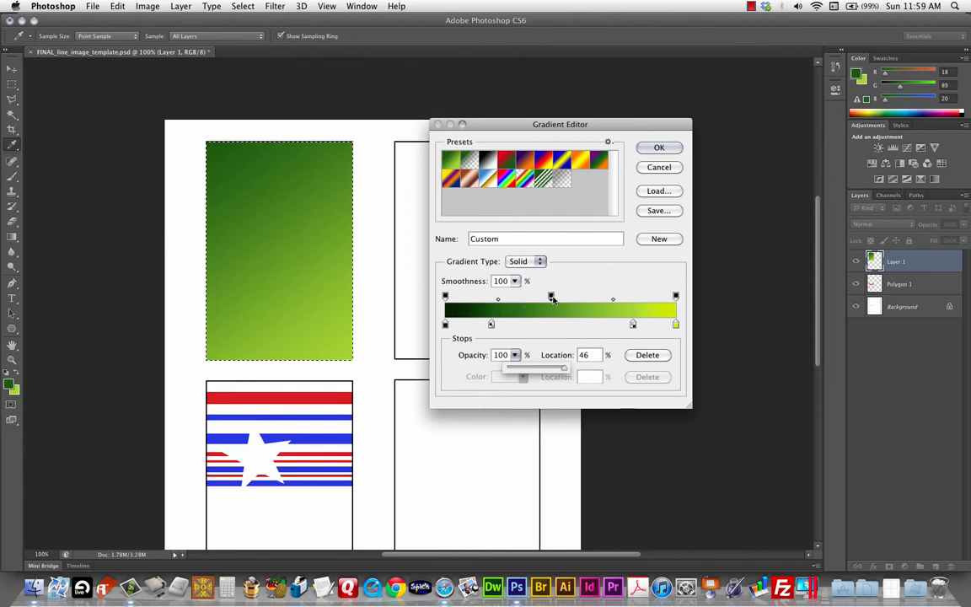
drag(553, 299, 584, 276)
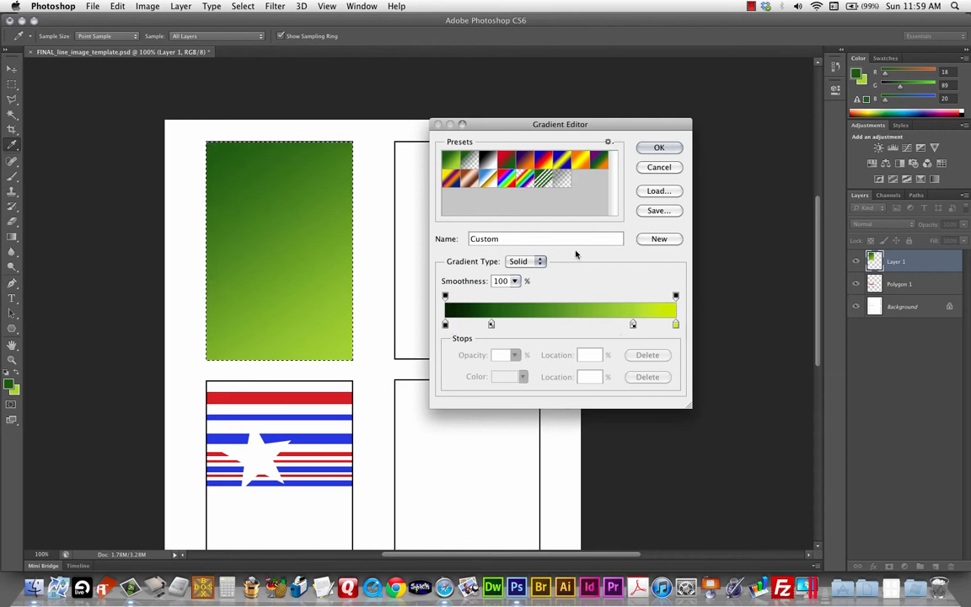
Fill the upper-left frame's selection diagonally with the custom gradient, and deselect it with the Polygon 1 layer active
click(659, 150)
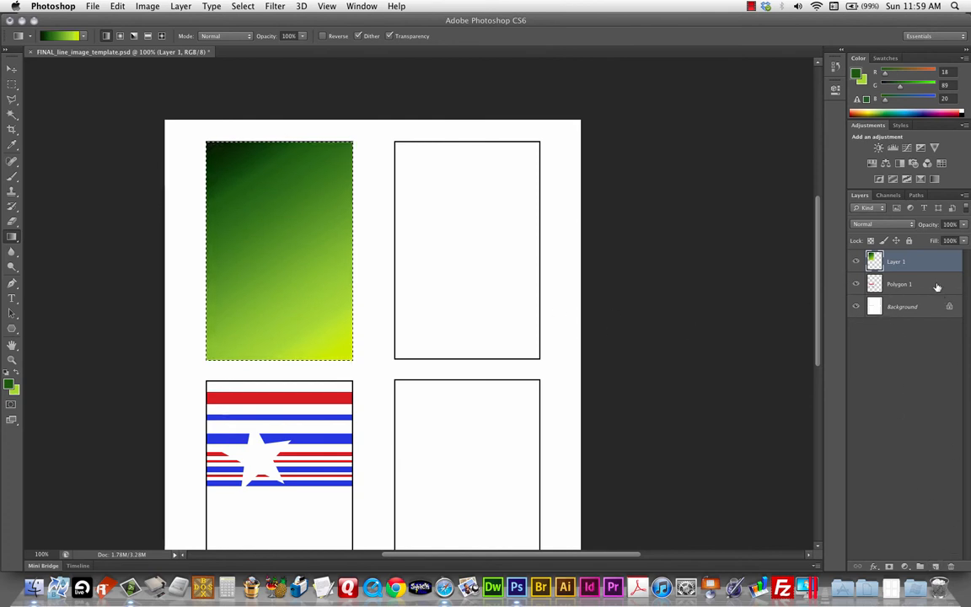
click(895, 284)
key(super+d)
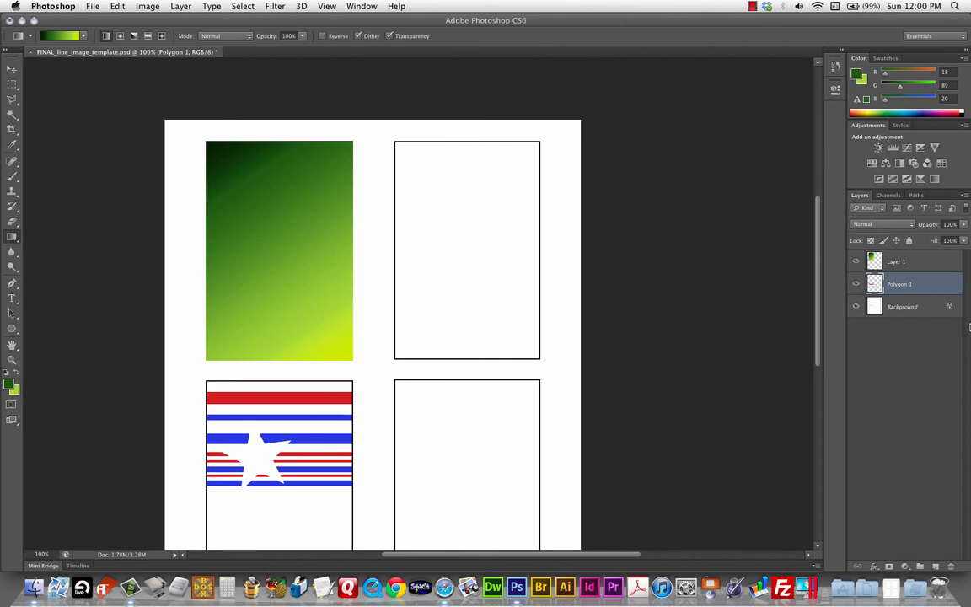
Try distorting the flag artwork on the Polygon 1 layer with Liquify's Bloat and Forward Warp tools, and discard the distortion
click(275, 6)
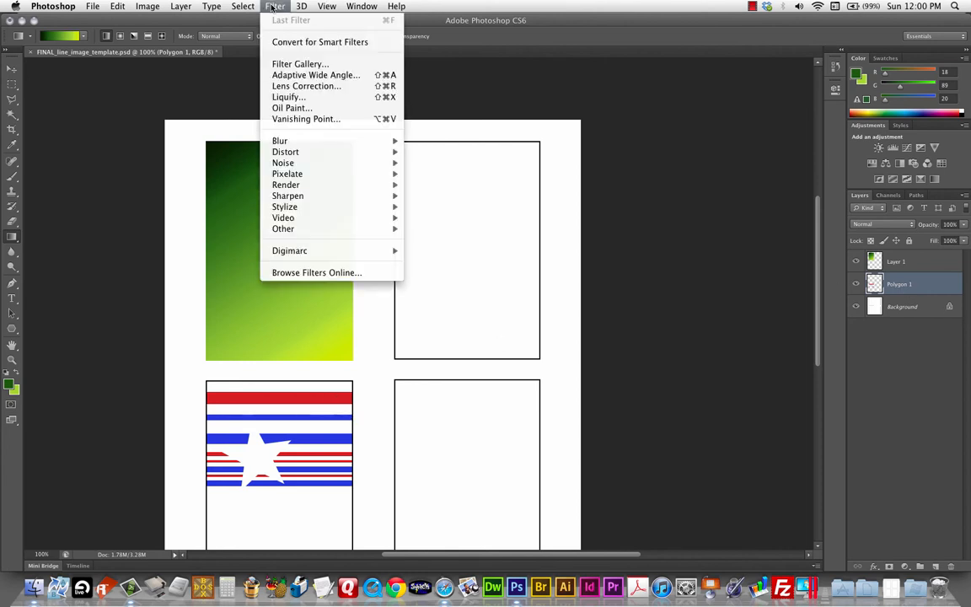
click(286, 97)
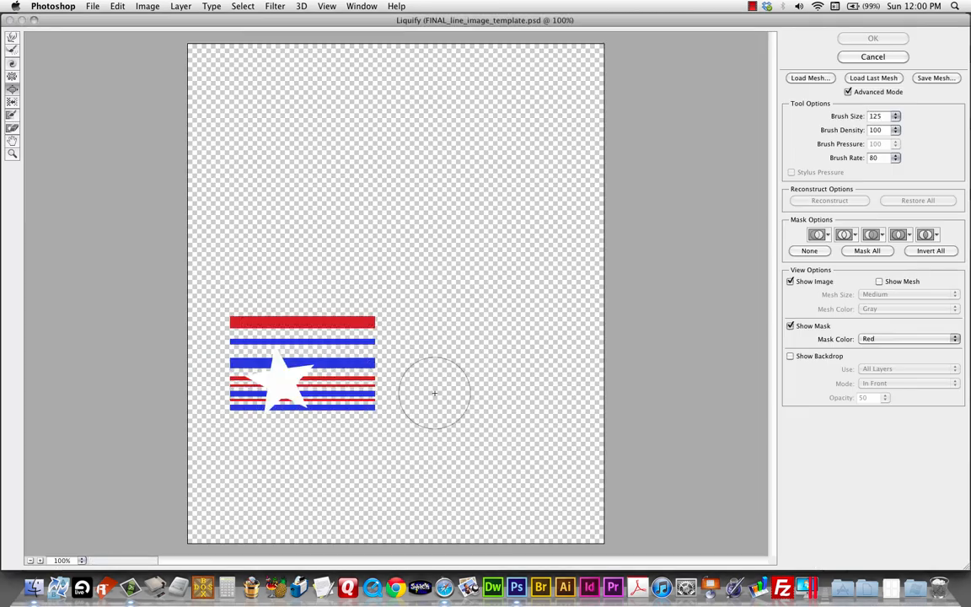
mouse_move(263, 383)
mouse_down()
mouse_move(277, 331)
mouse_move(272, 370)
mouse_move(314, 352)
mouse_move(296, 384)
mouse_move(286, 338)
mouse_move(279, 363)
mouse_move(293, 346)
mouse_move(327, 379)
mouse_move(268, 333)
mouse_move(261, 345)
mouse_move(301, 378)
mouse_move(211, 295)
mouse_up()
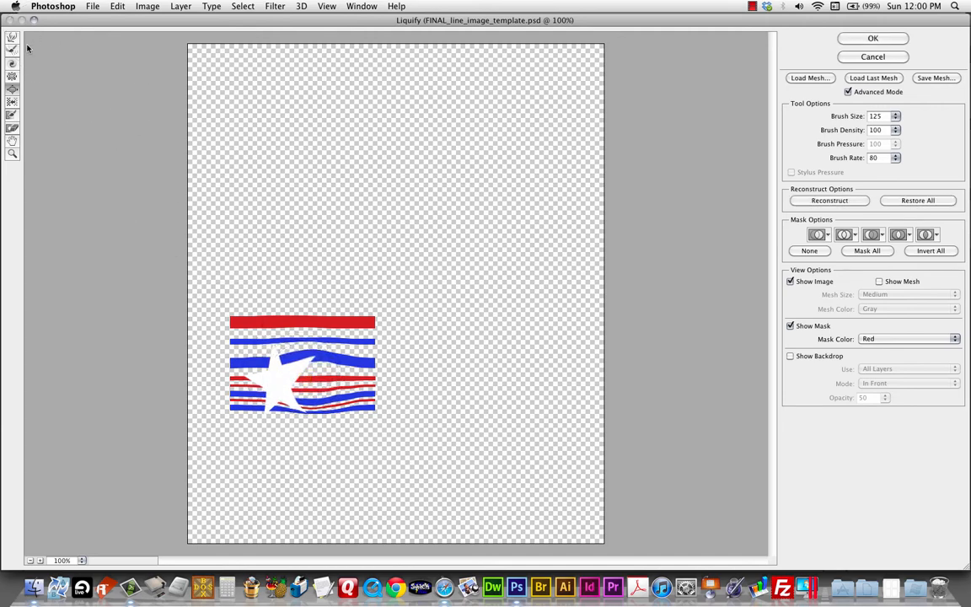
mouse_move(295, 349)
mouse_down()
mouse_move(284, 312)
mouse_move(331, 413)
mouse_move(344, 374)
mouse_move(338, 326)
mouse_move(289, 367)
mouse_move(269, 337)
mouse_up()
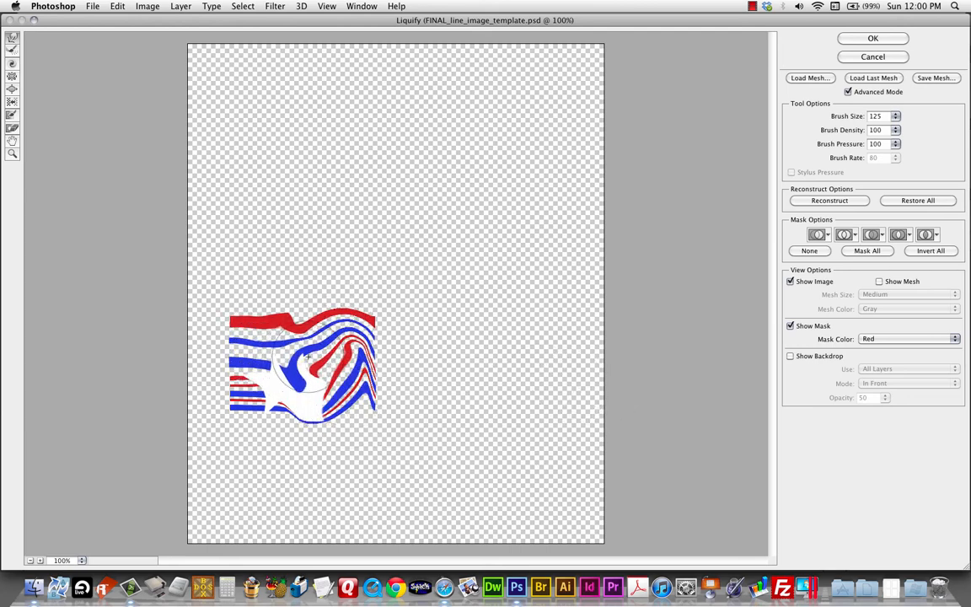
click(870, 57)
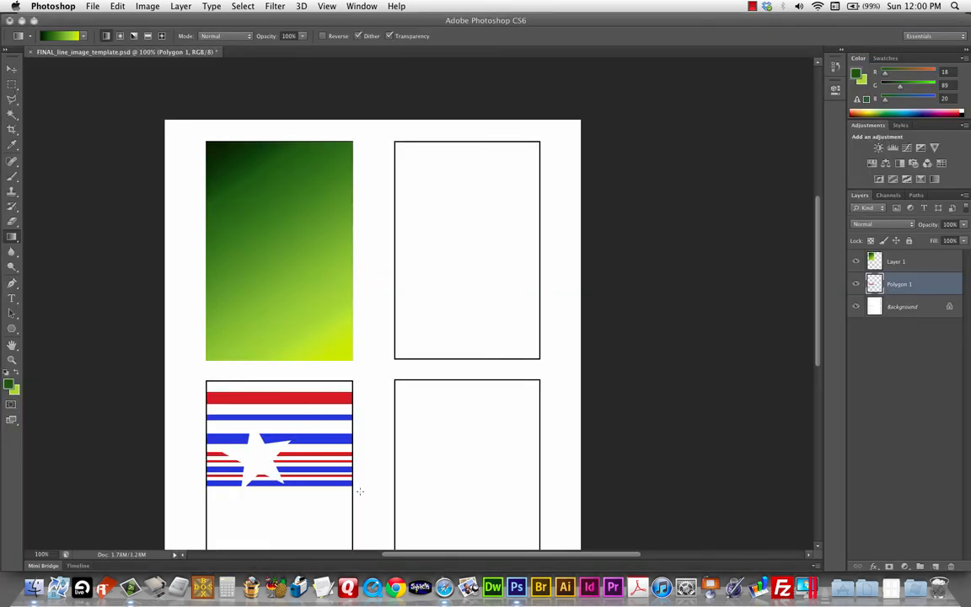